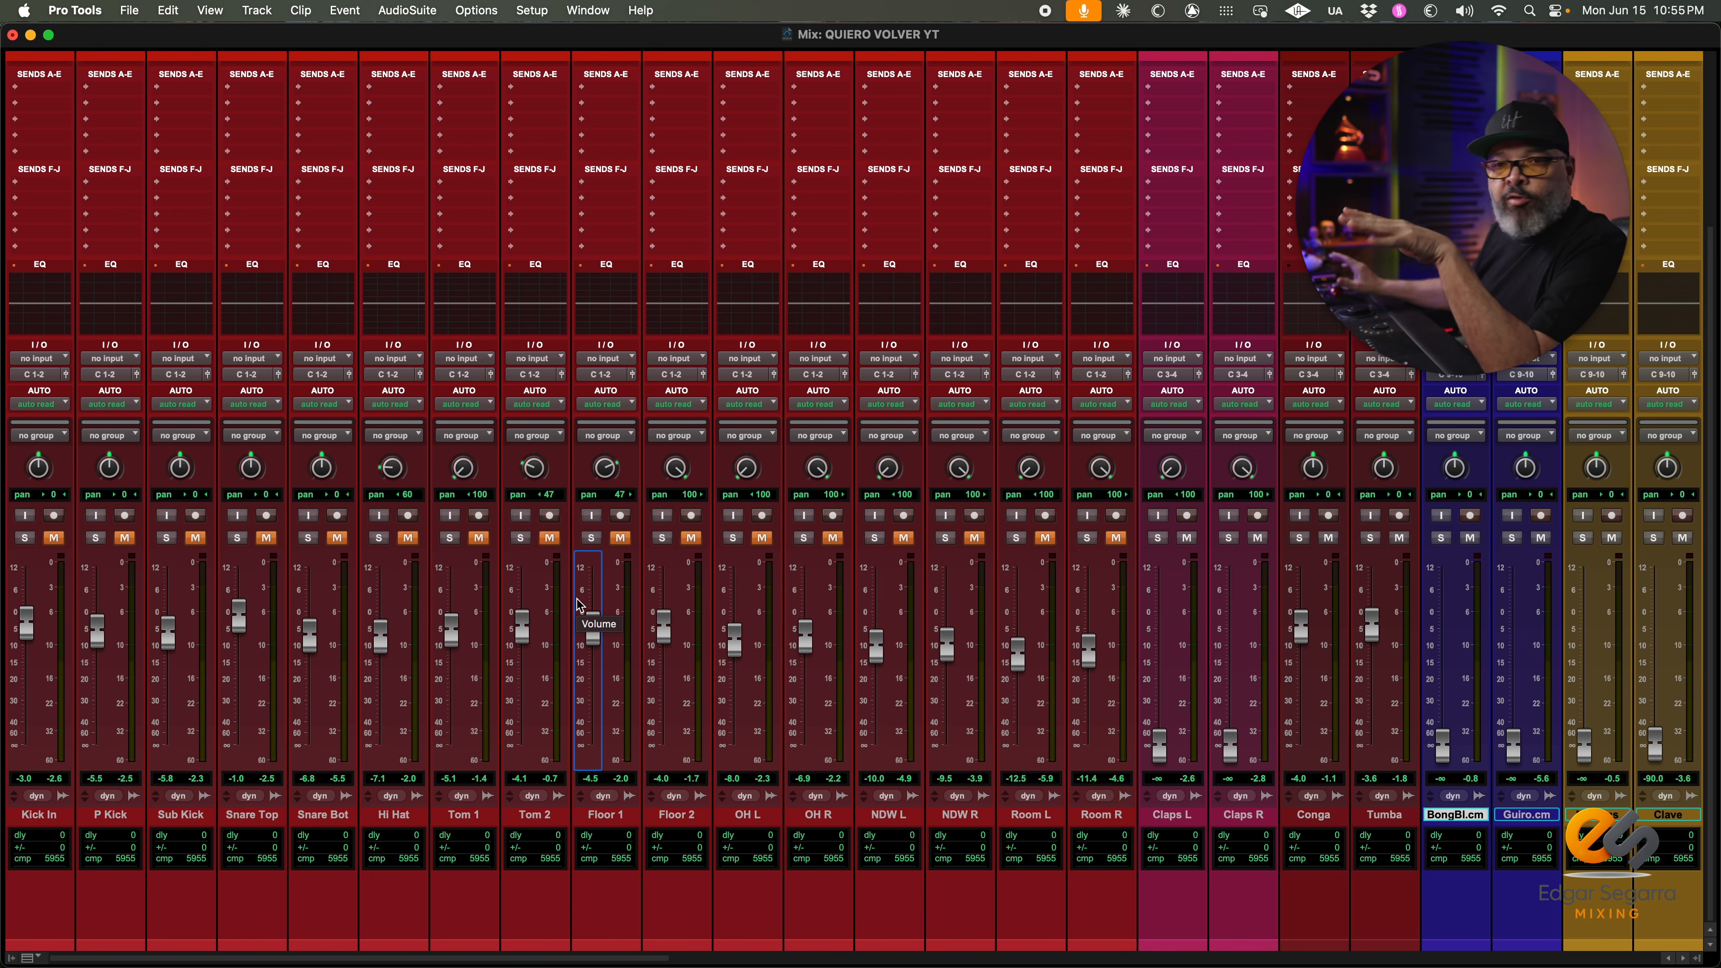
Review the session's channels from Kick In through Piano and the SUM buses, checking the drum and percussion tracks in both windows
scroll(552, 487, up, 5)
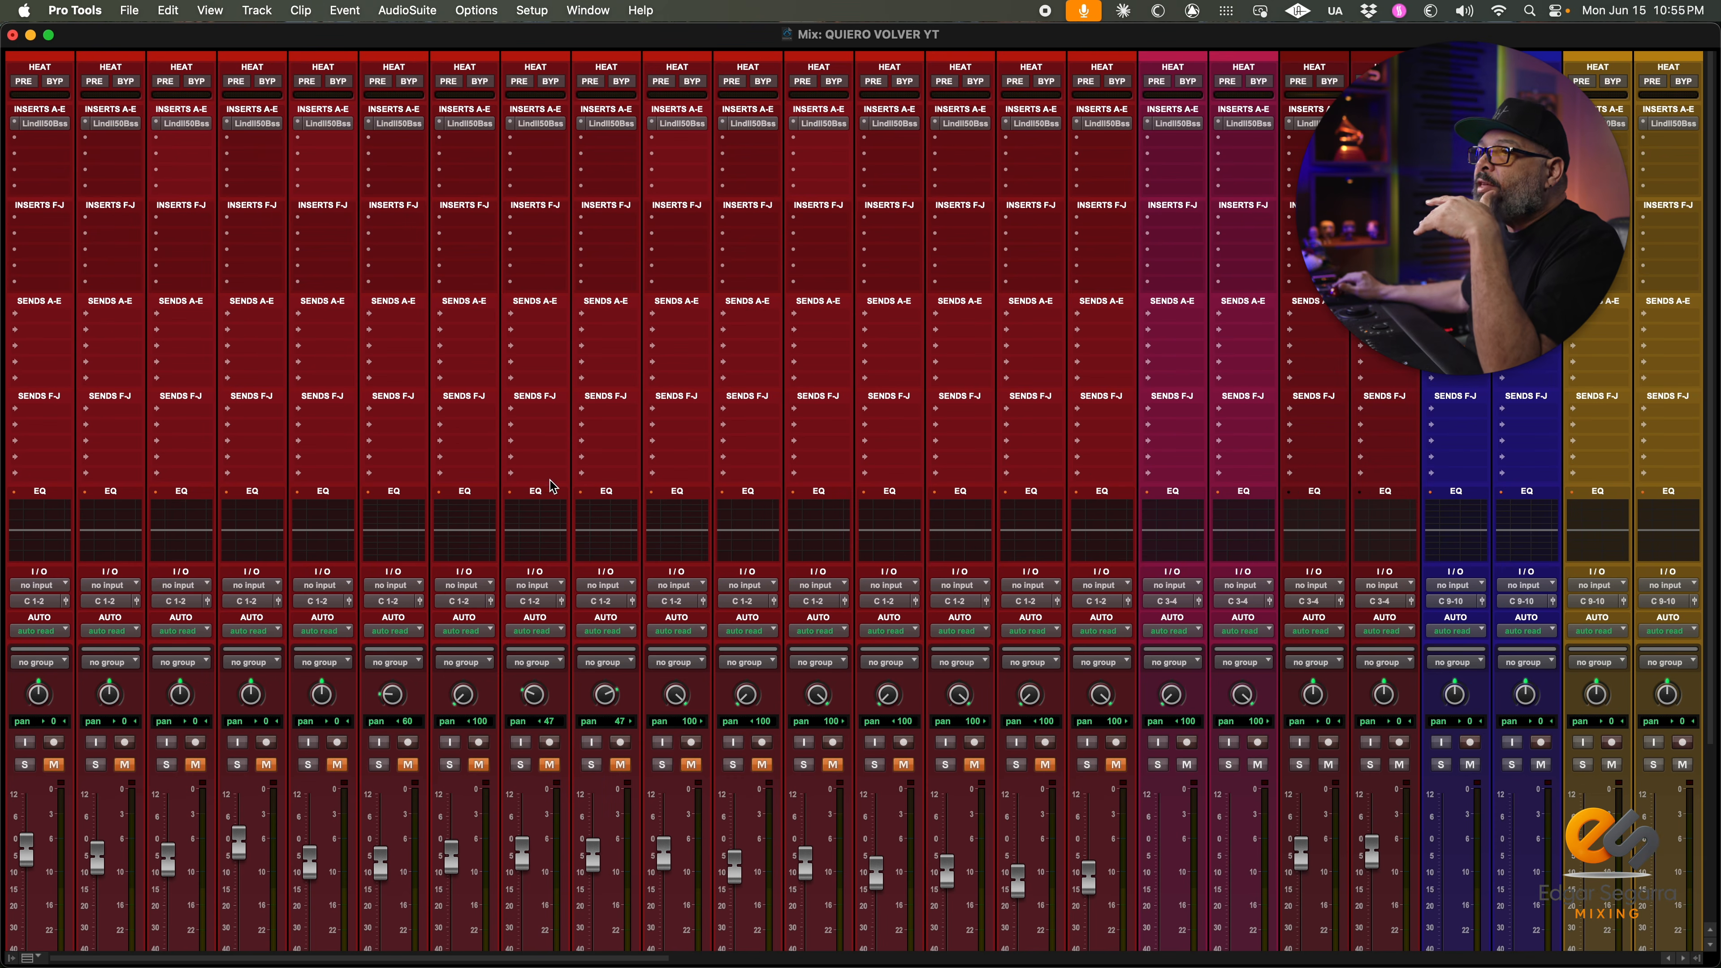
click(175, 122)
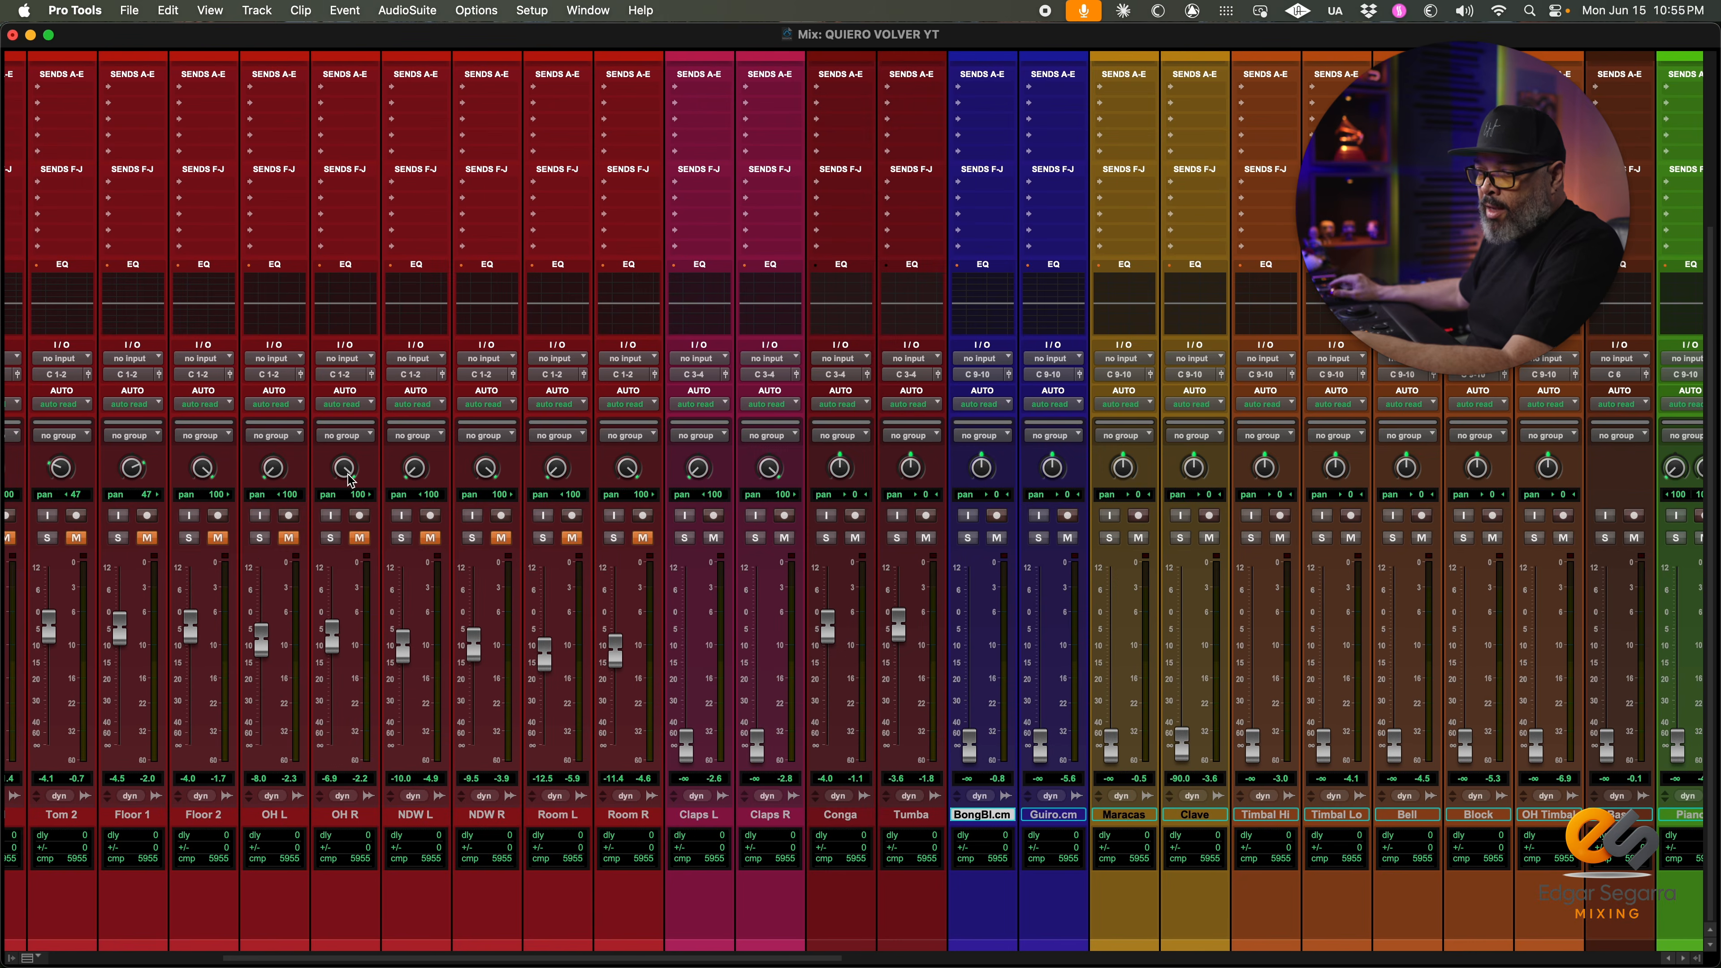
scroll(69, 774, left, 2)
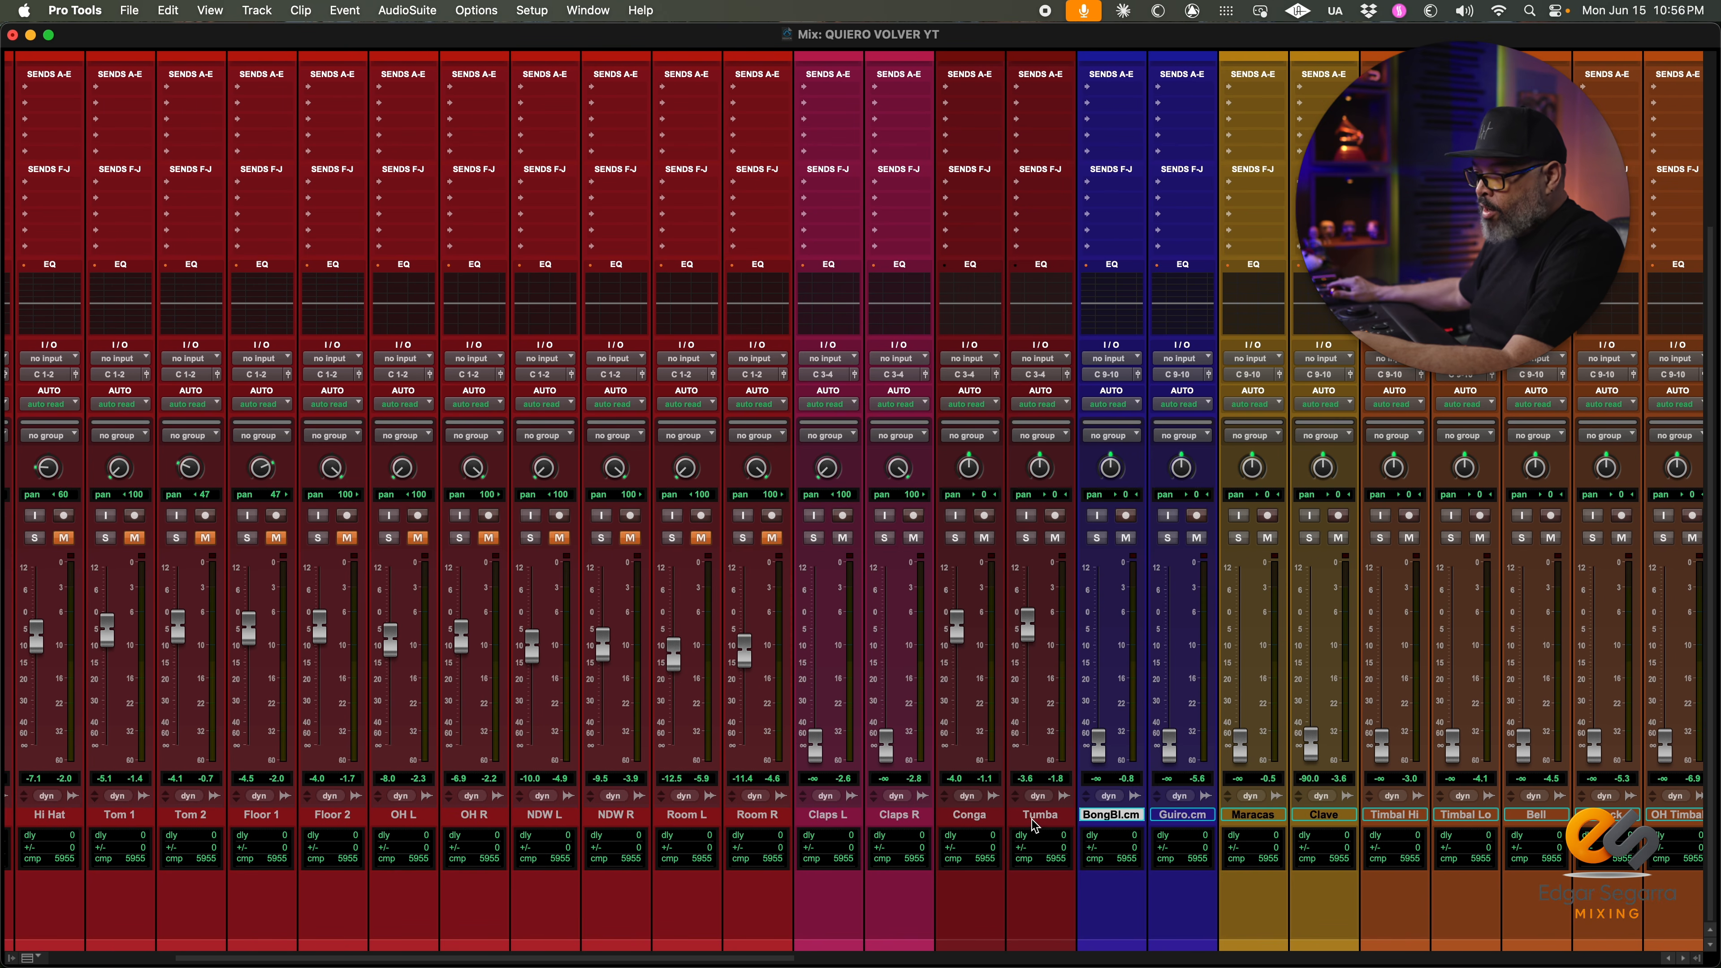
scroll(1037, 813, right, 2)
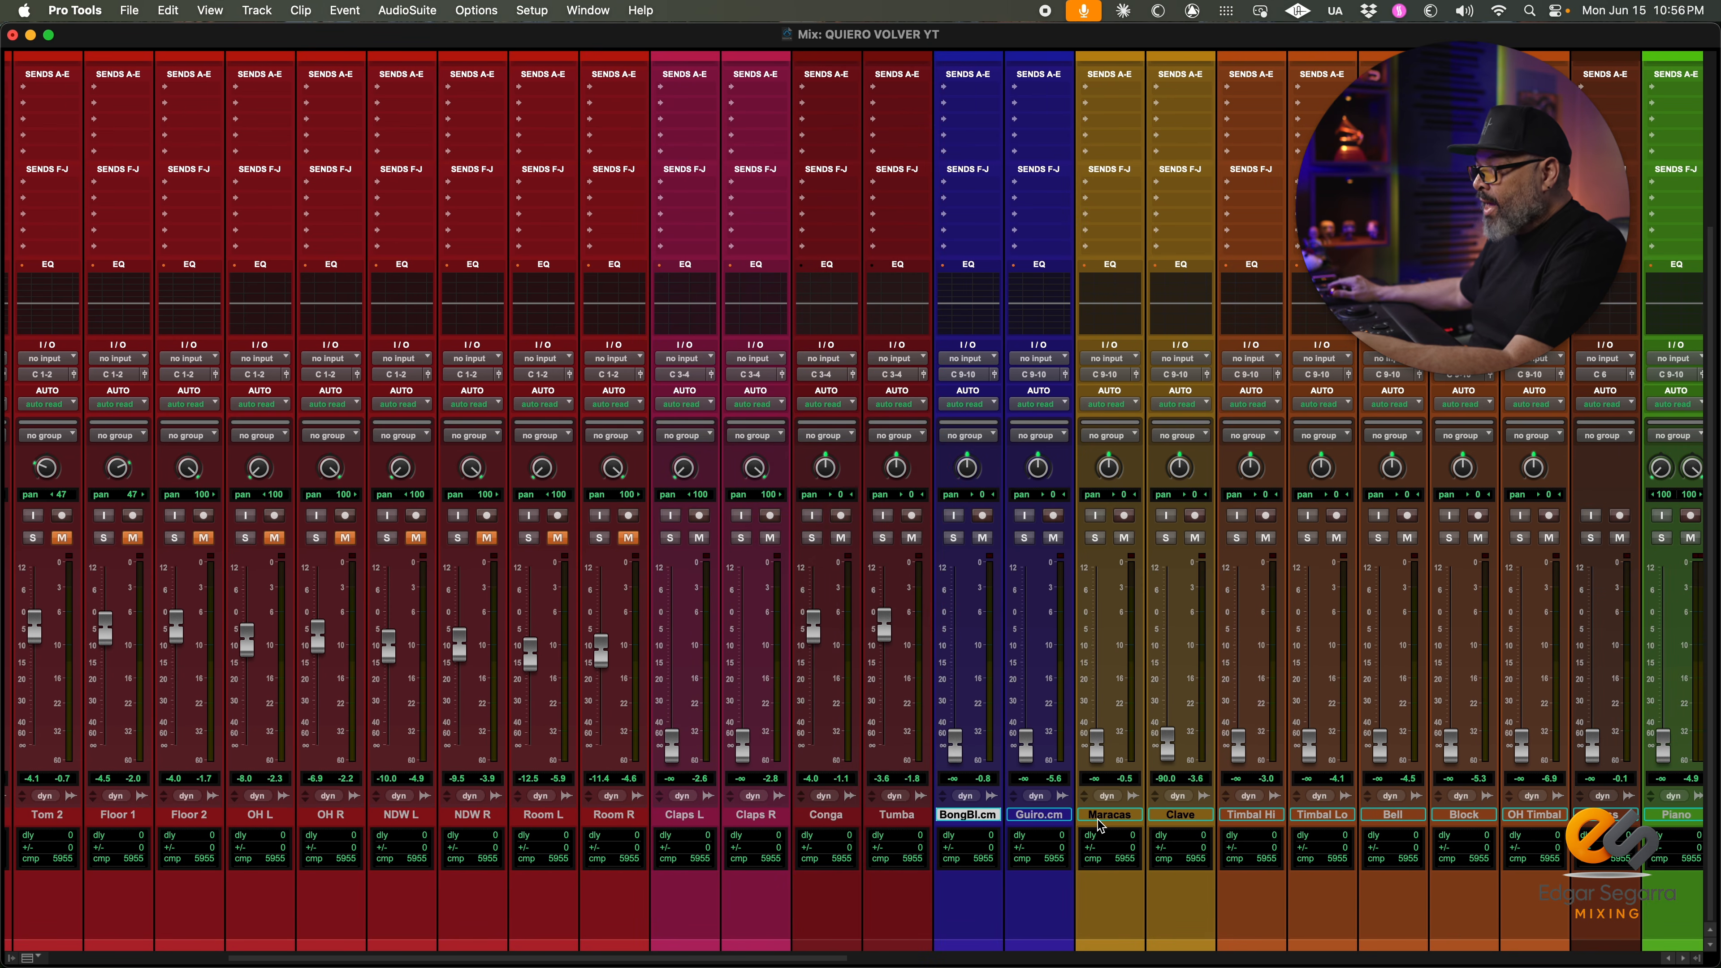
scroll(1176, 807, right, 2)
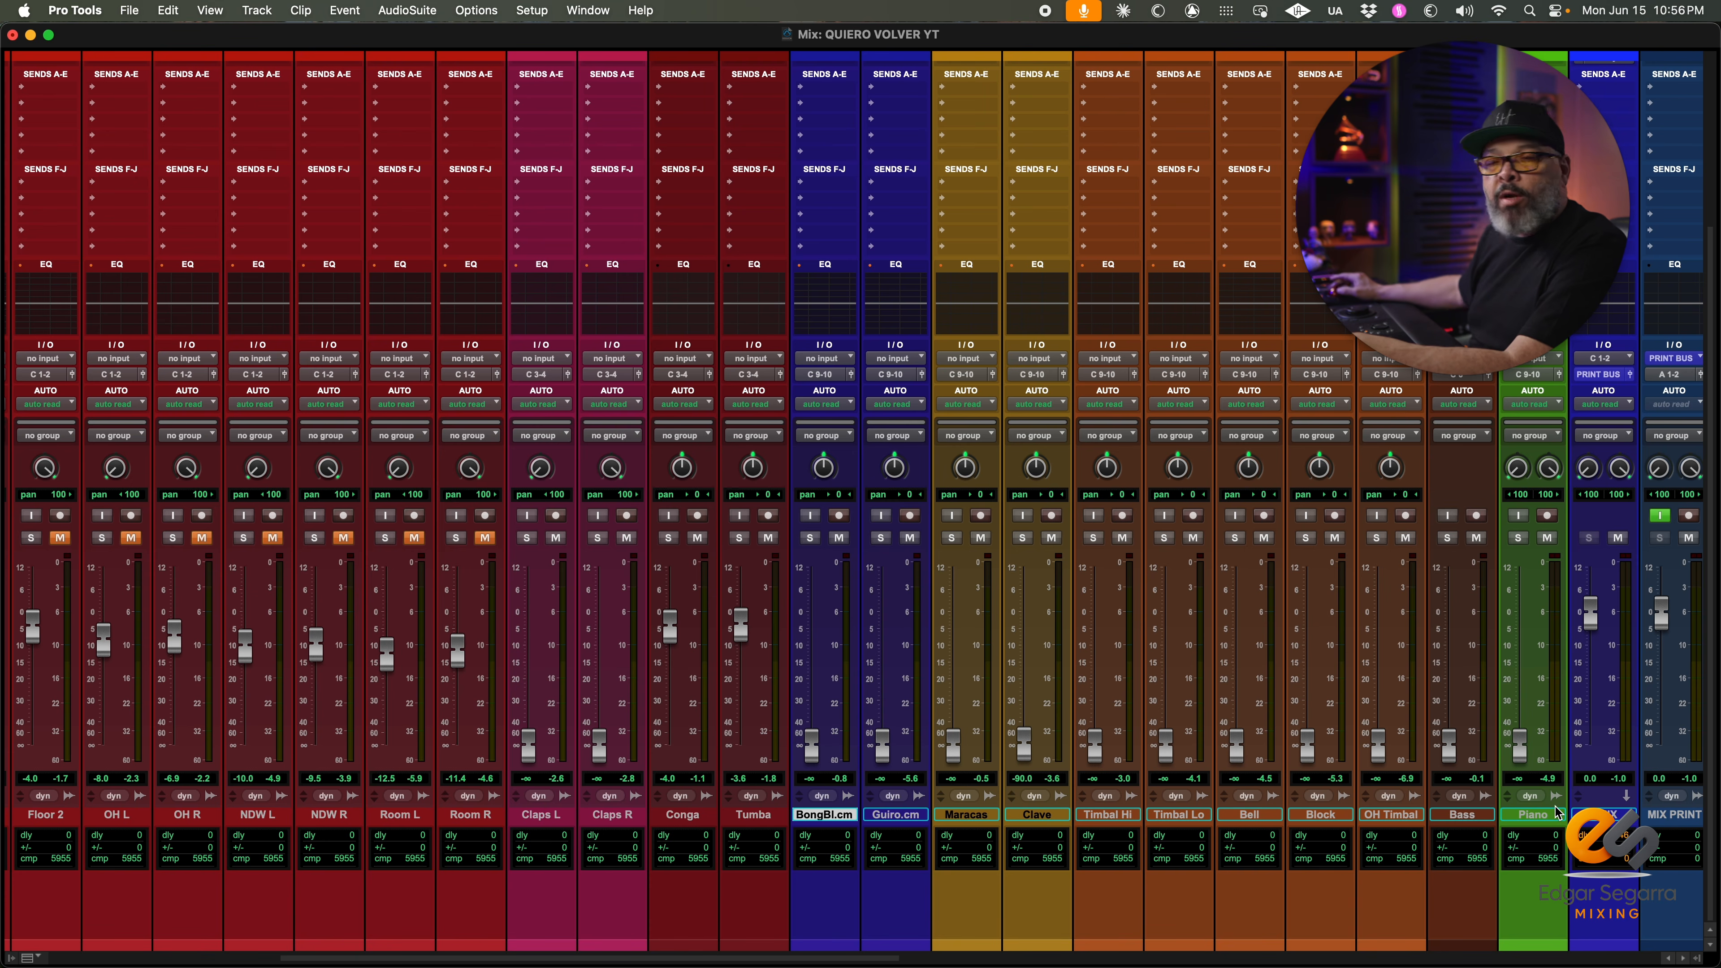
scroll(1555, 811, right, 15)
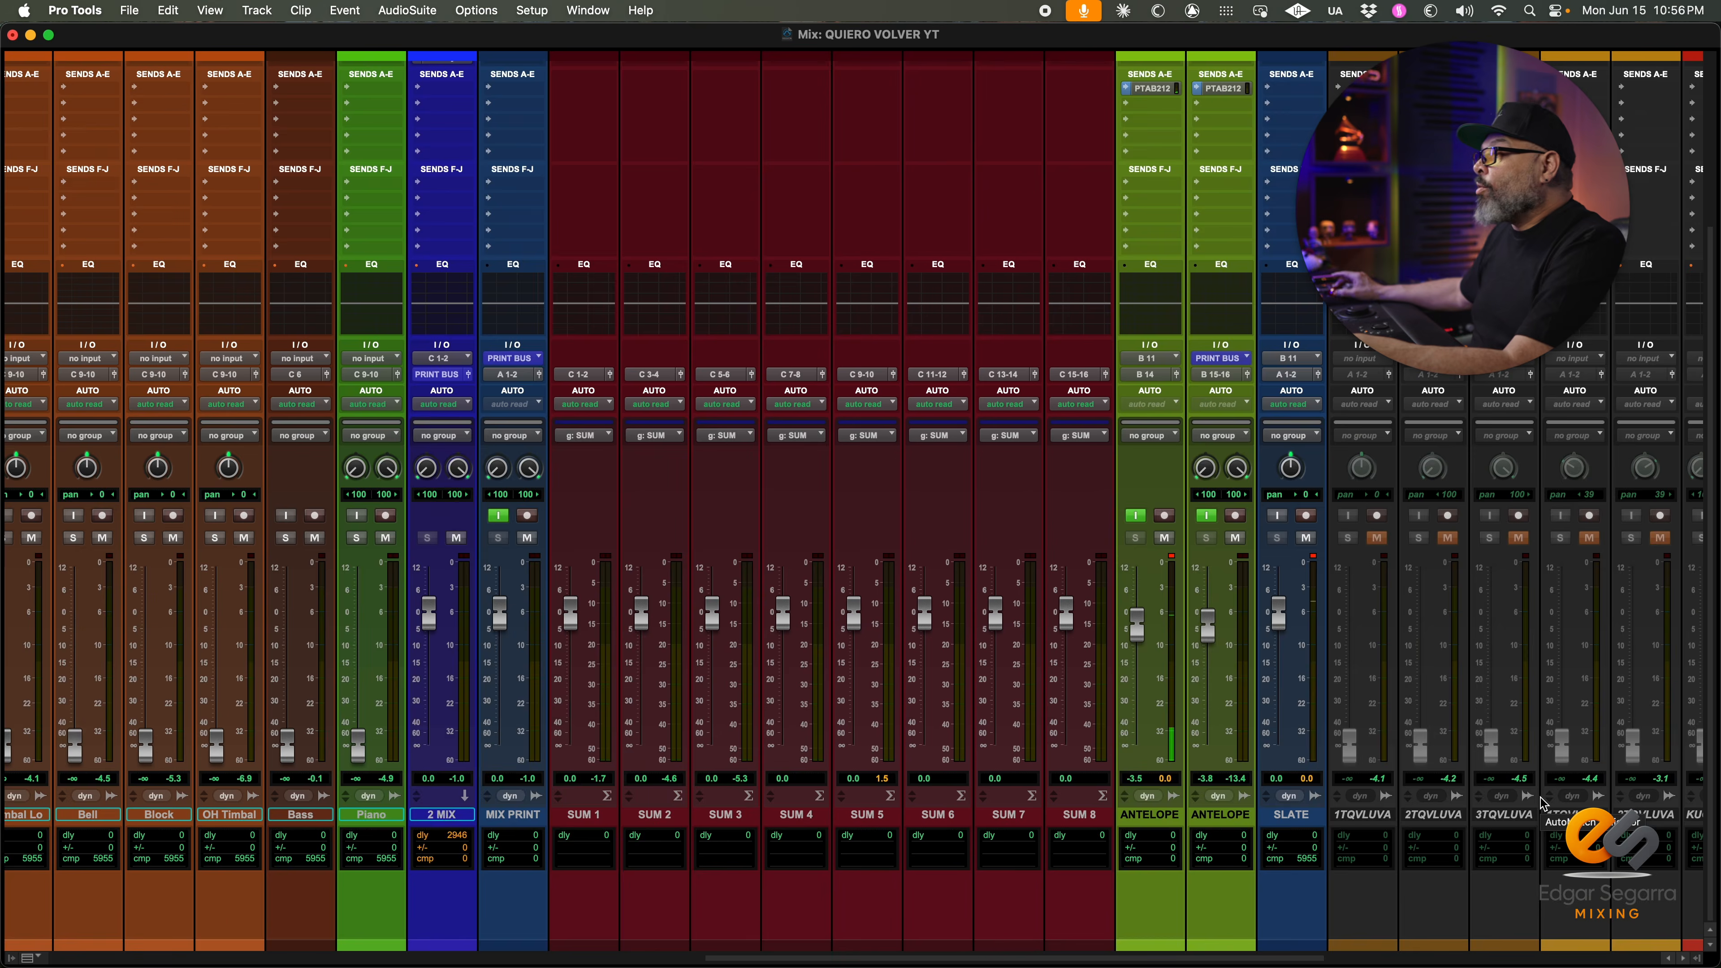
scroll(1541, 803, left, 20)
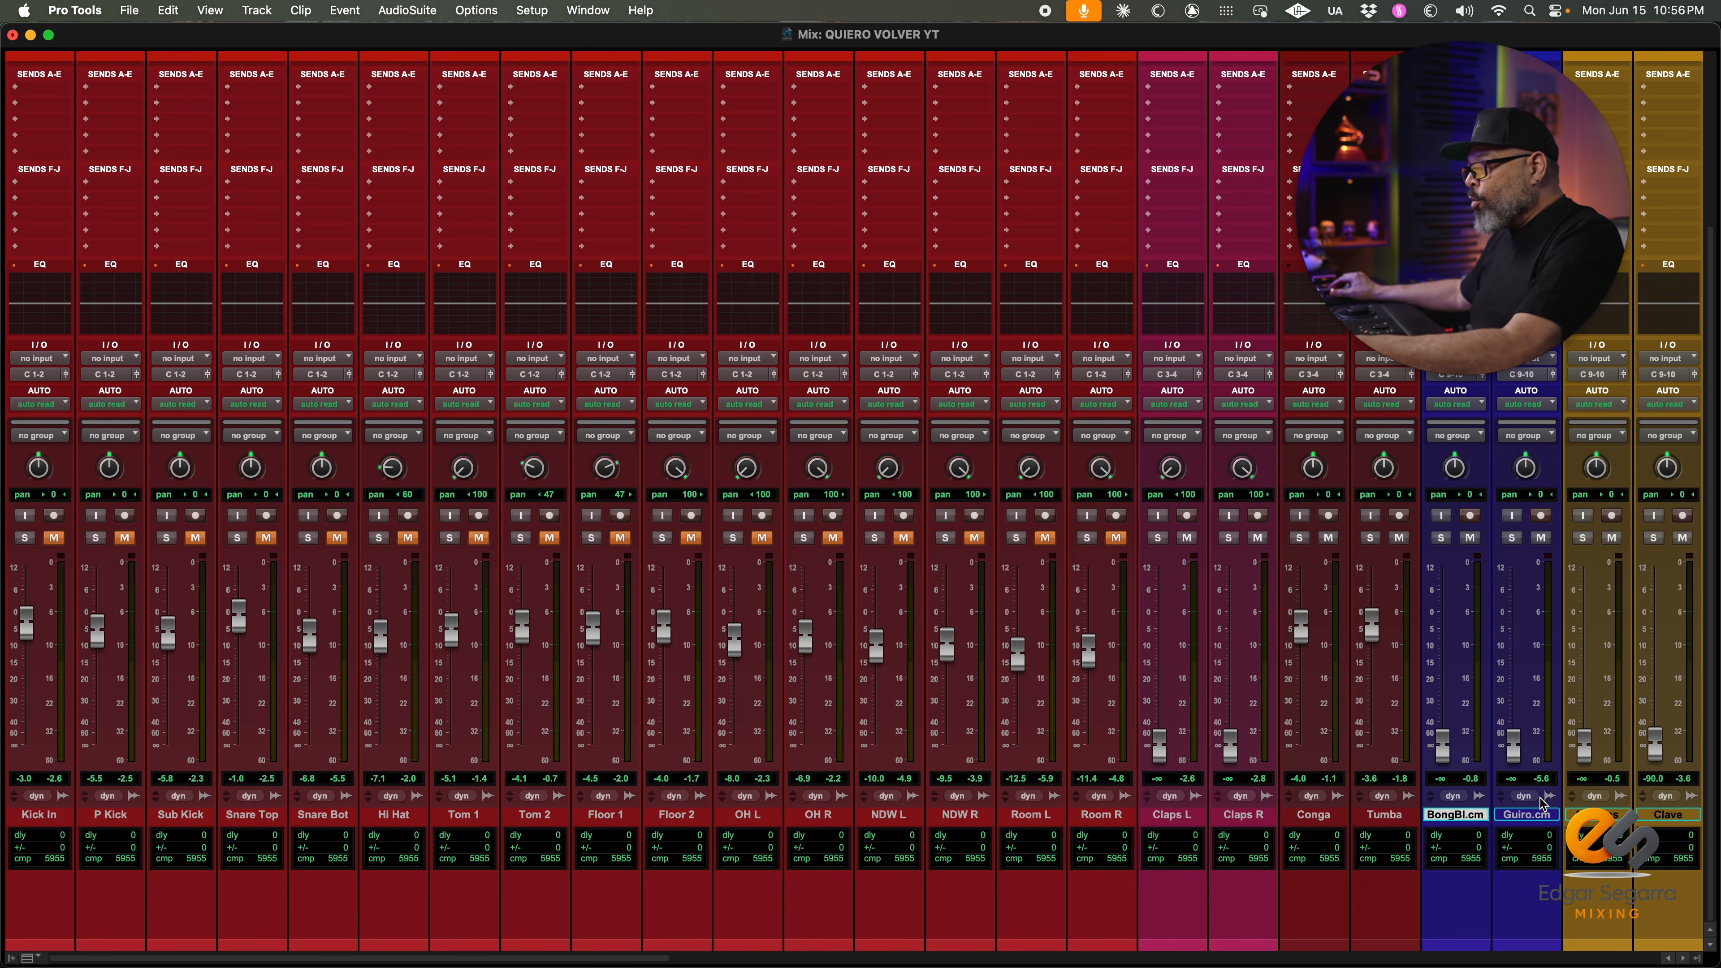
scroll(1543, 804, right, 6)
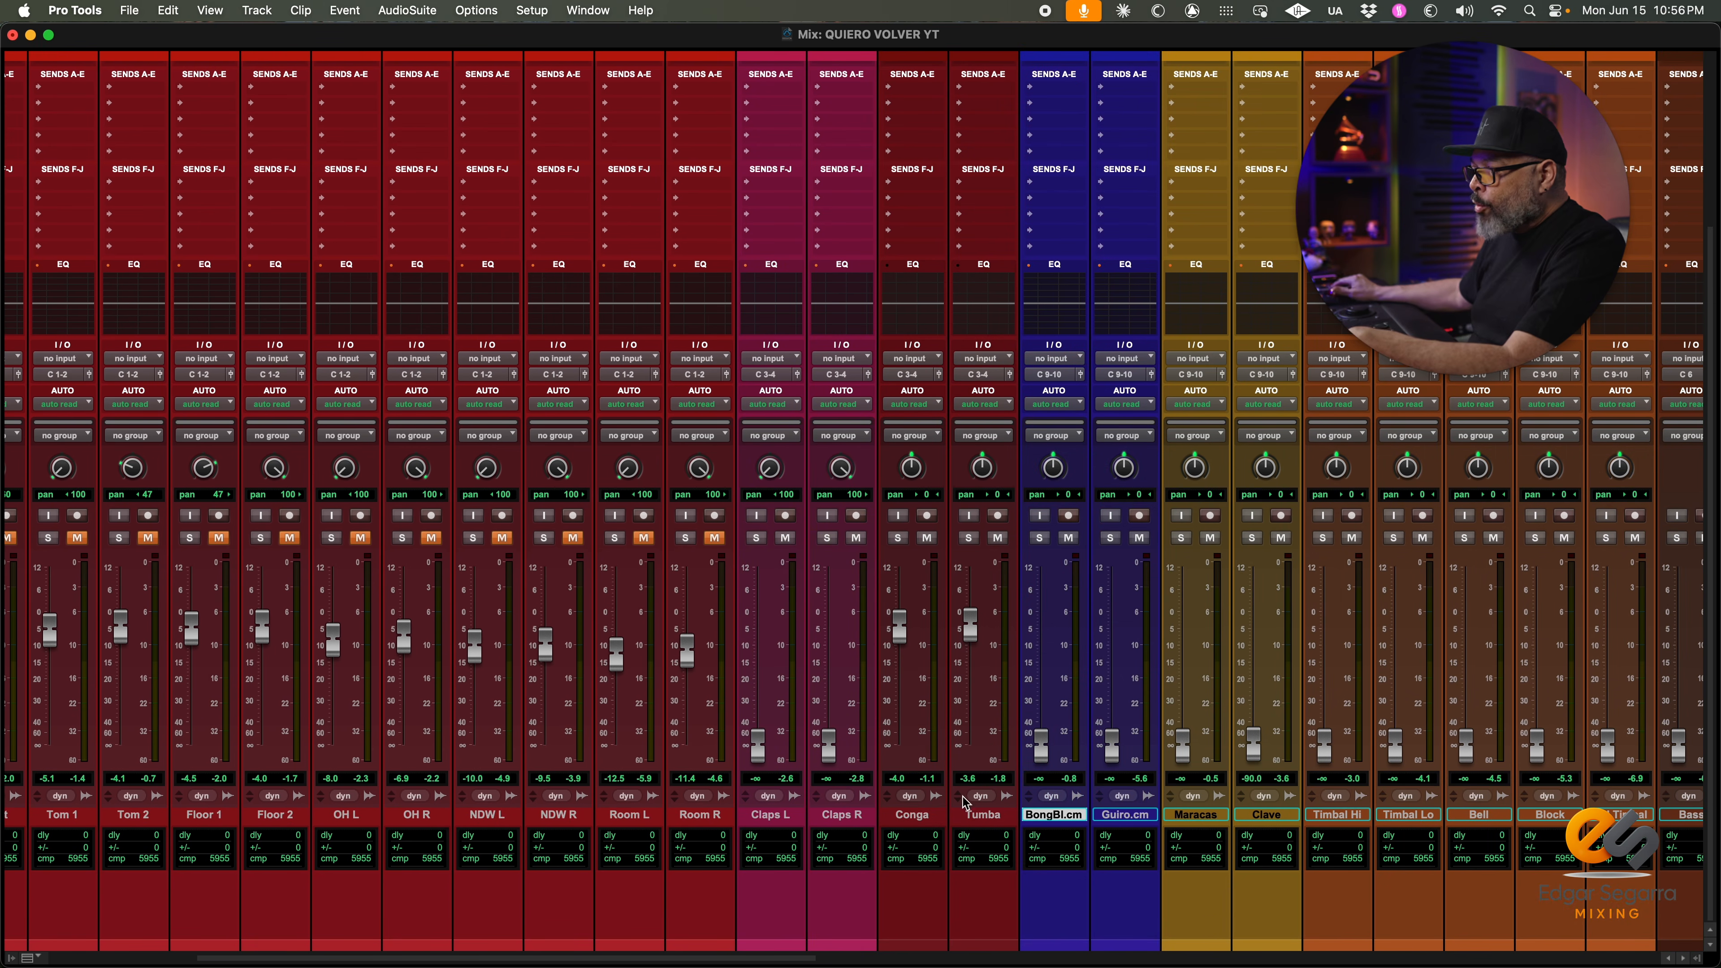
click(911, 814)
key(super+equal)
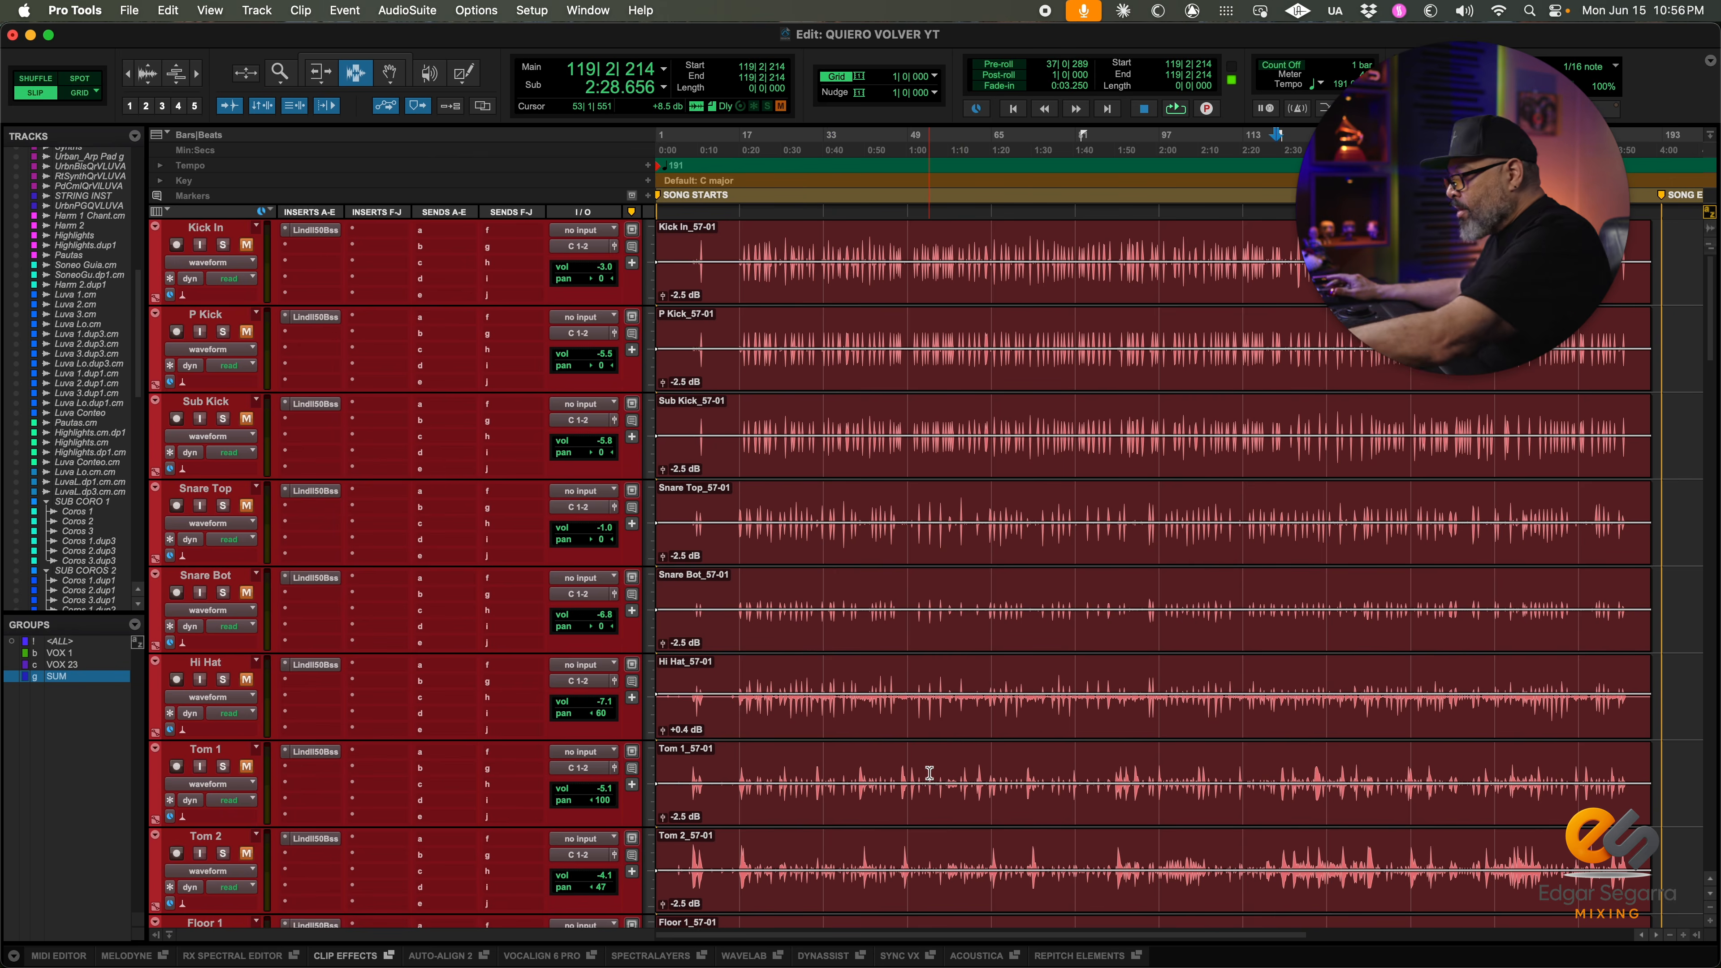
key(super+equal)
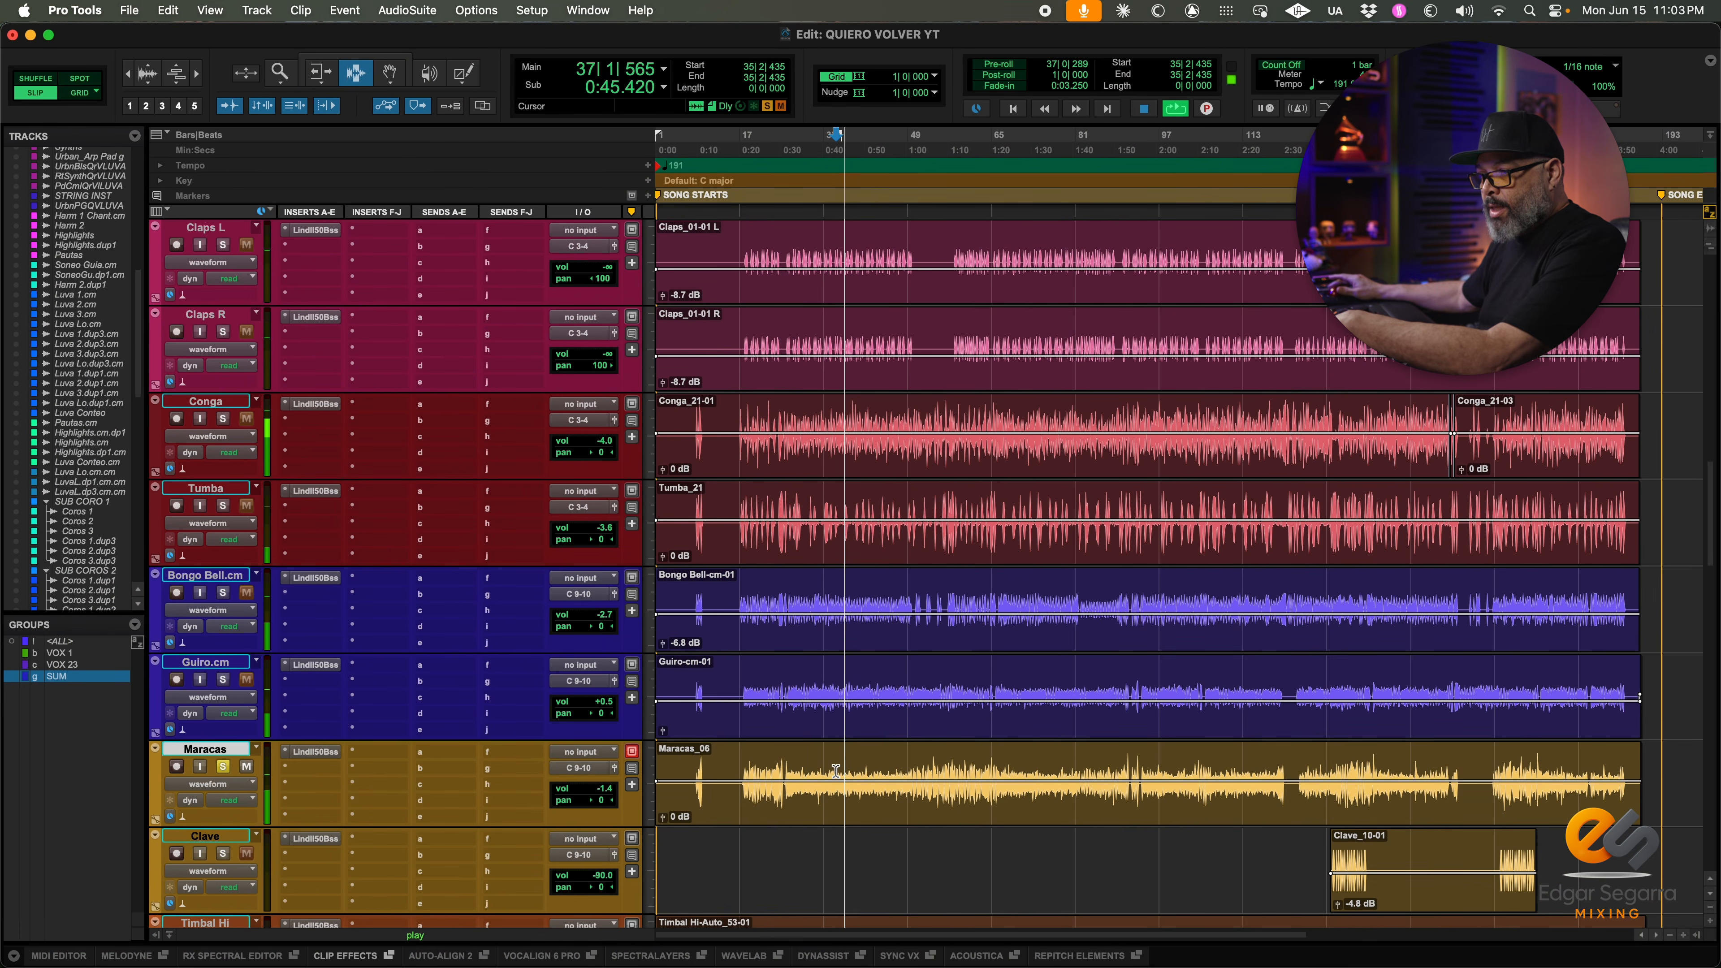
Play the Clave_10-01 section with the Clave track soloed and bring the track's volume to +2.0 dB
key(space)
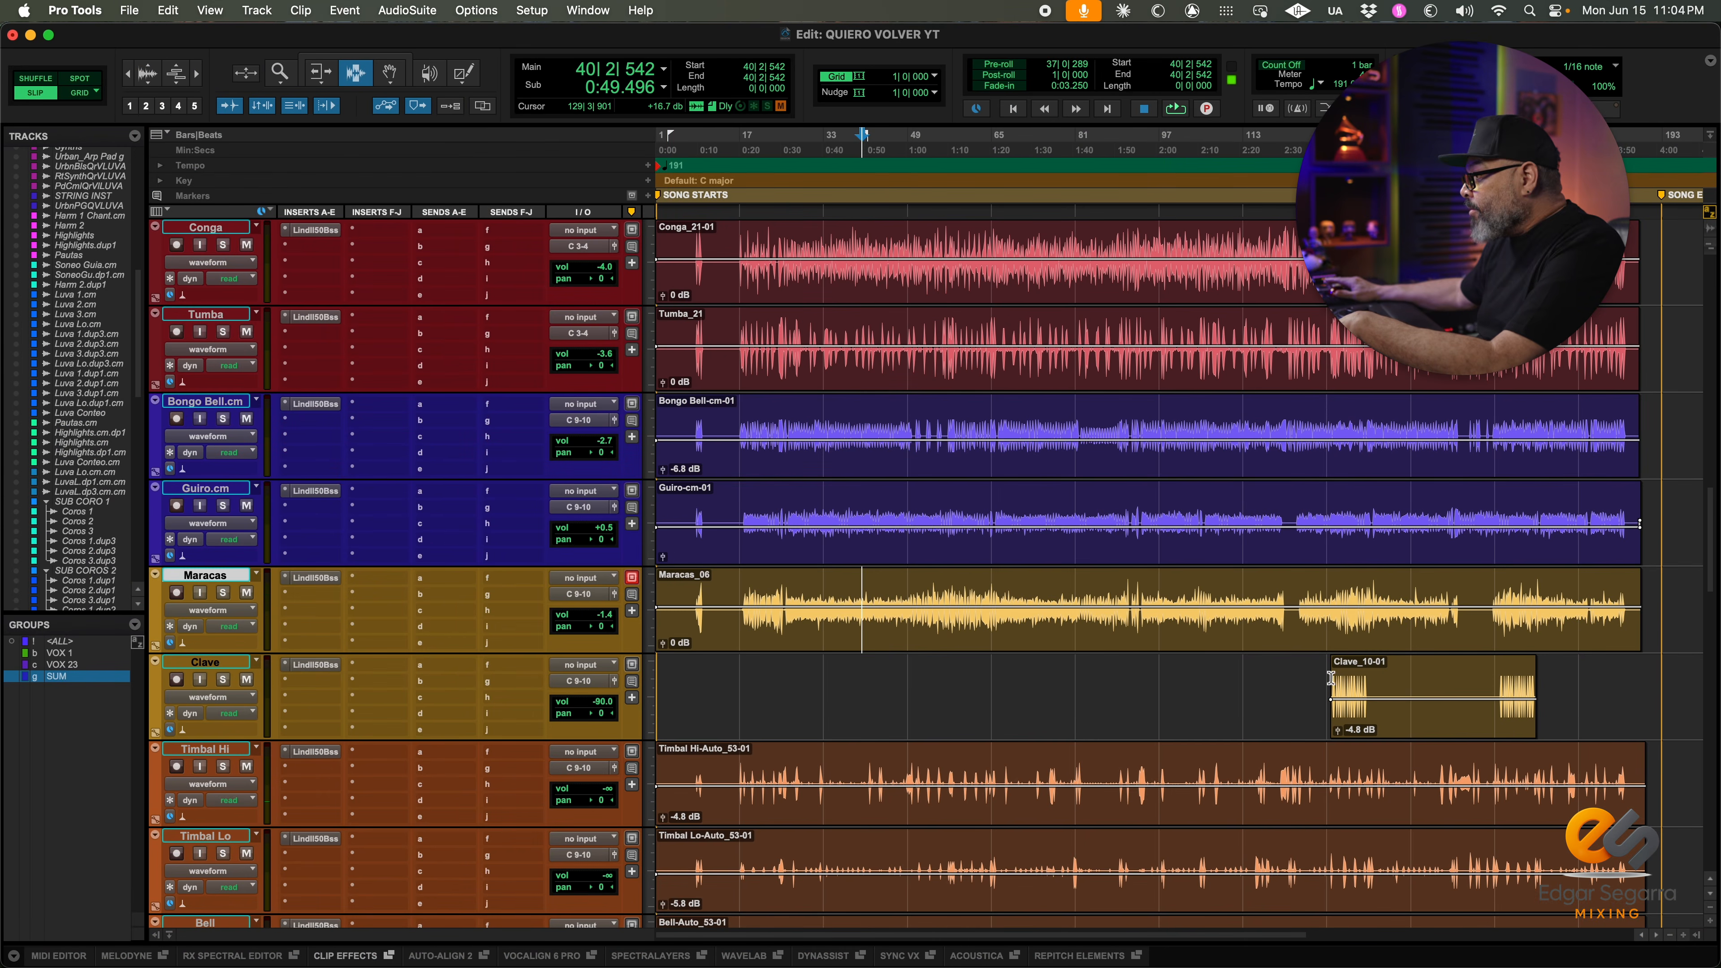
double_click(1363, 683)
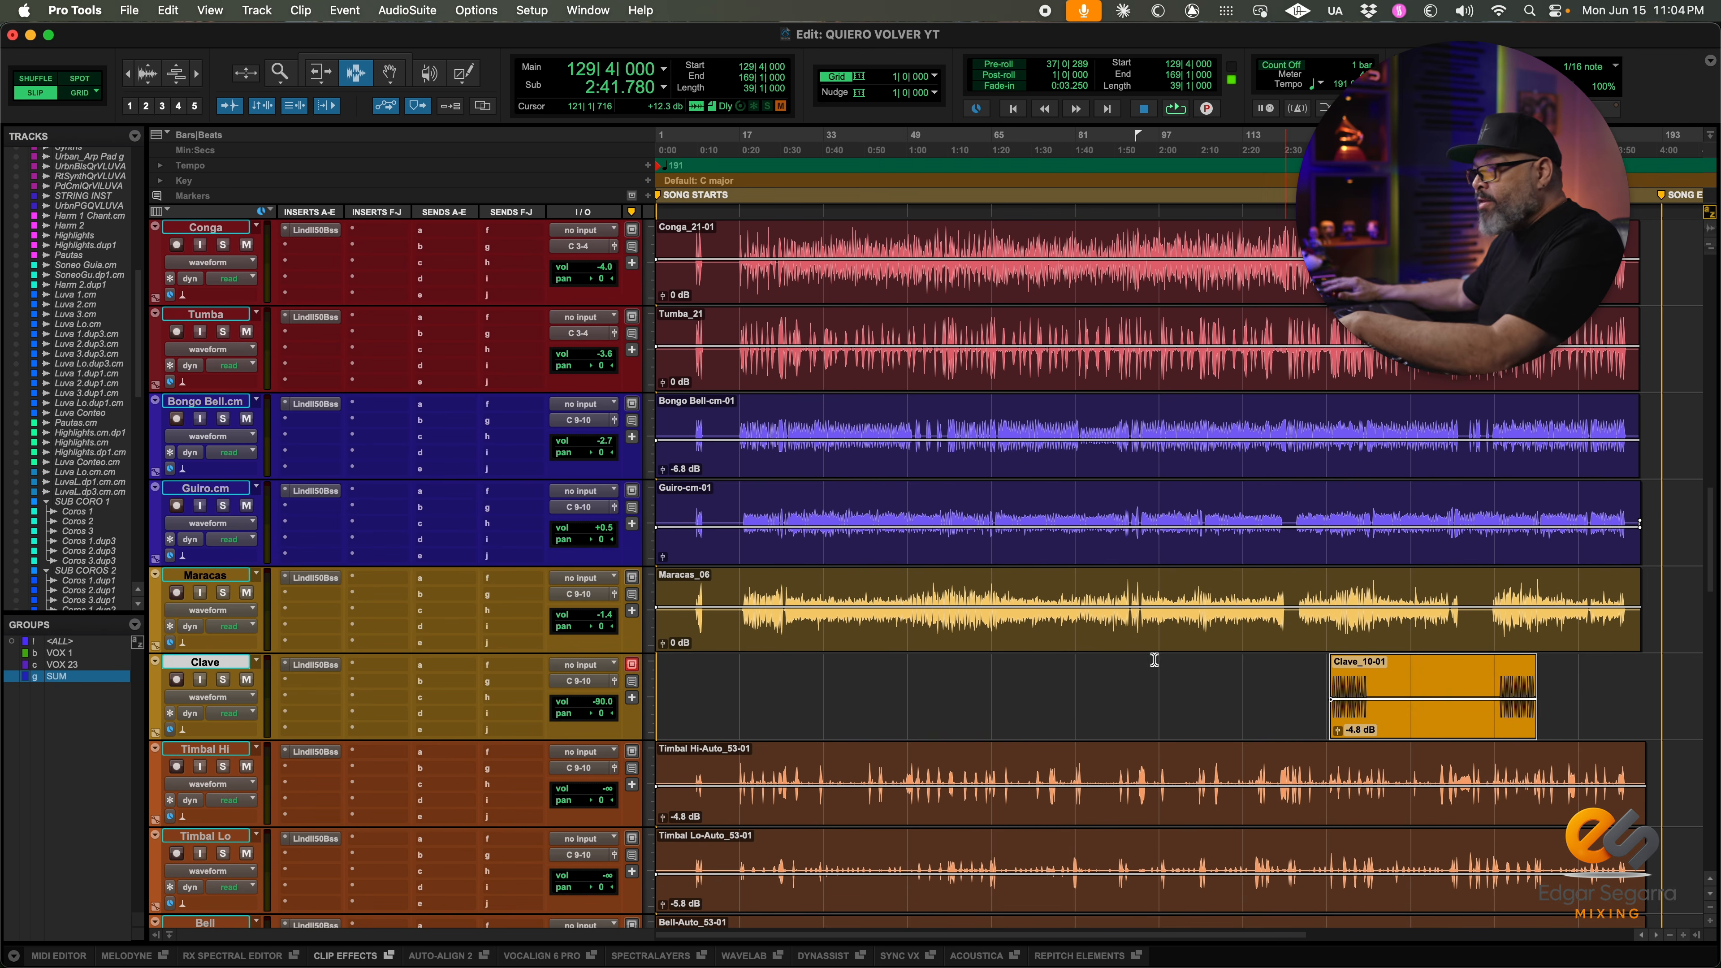
click(227, 680)
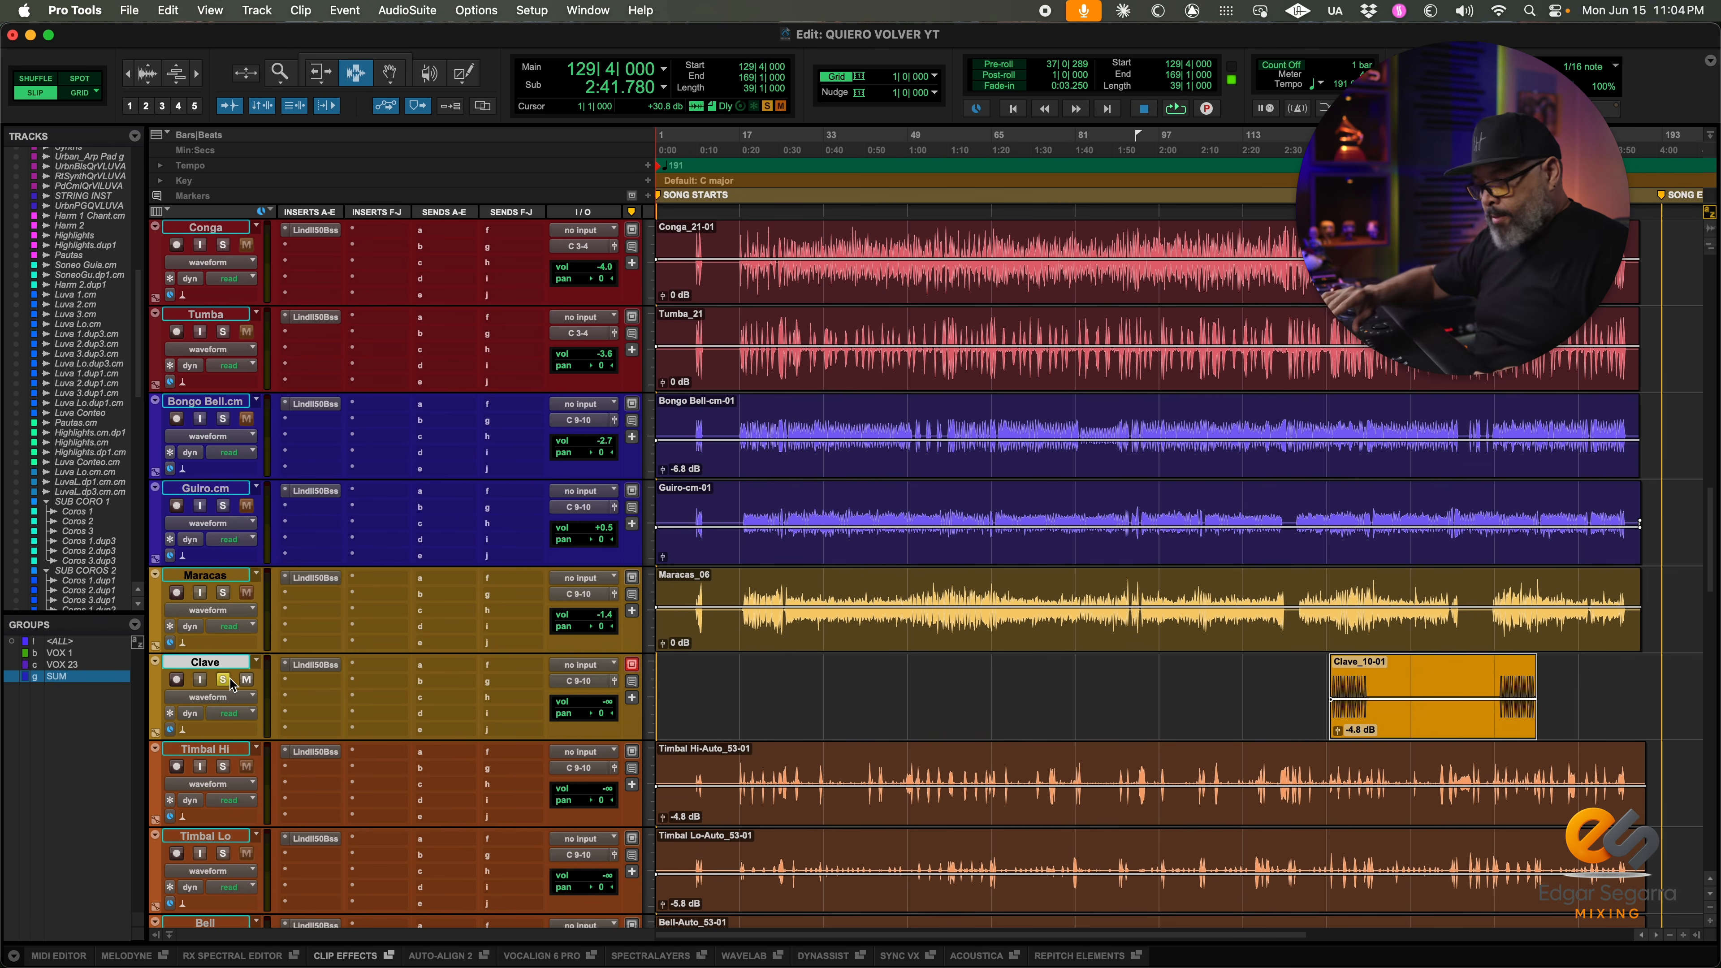
key(space)
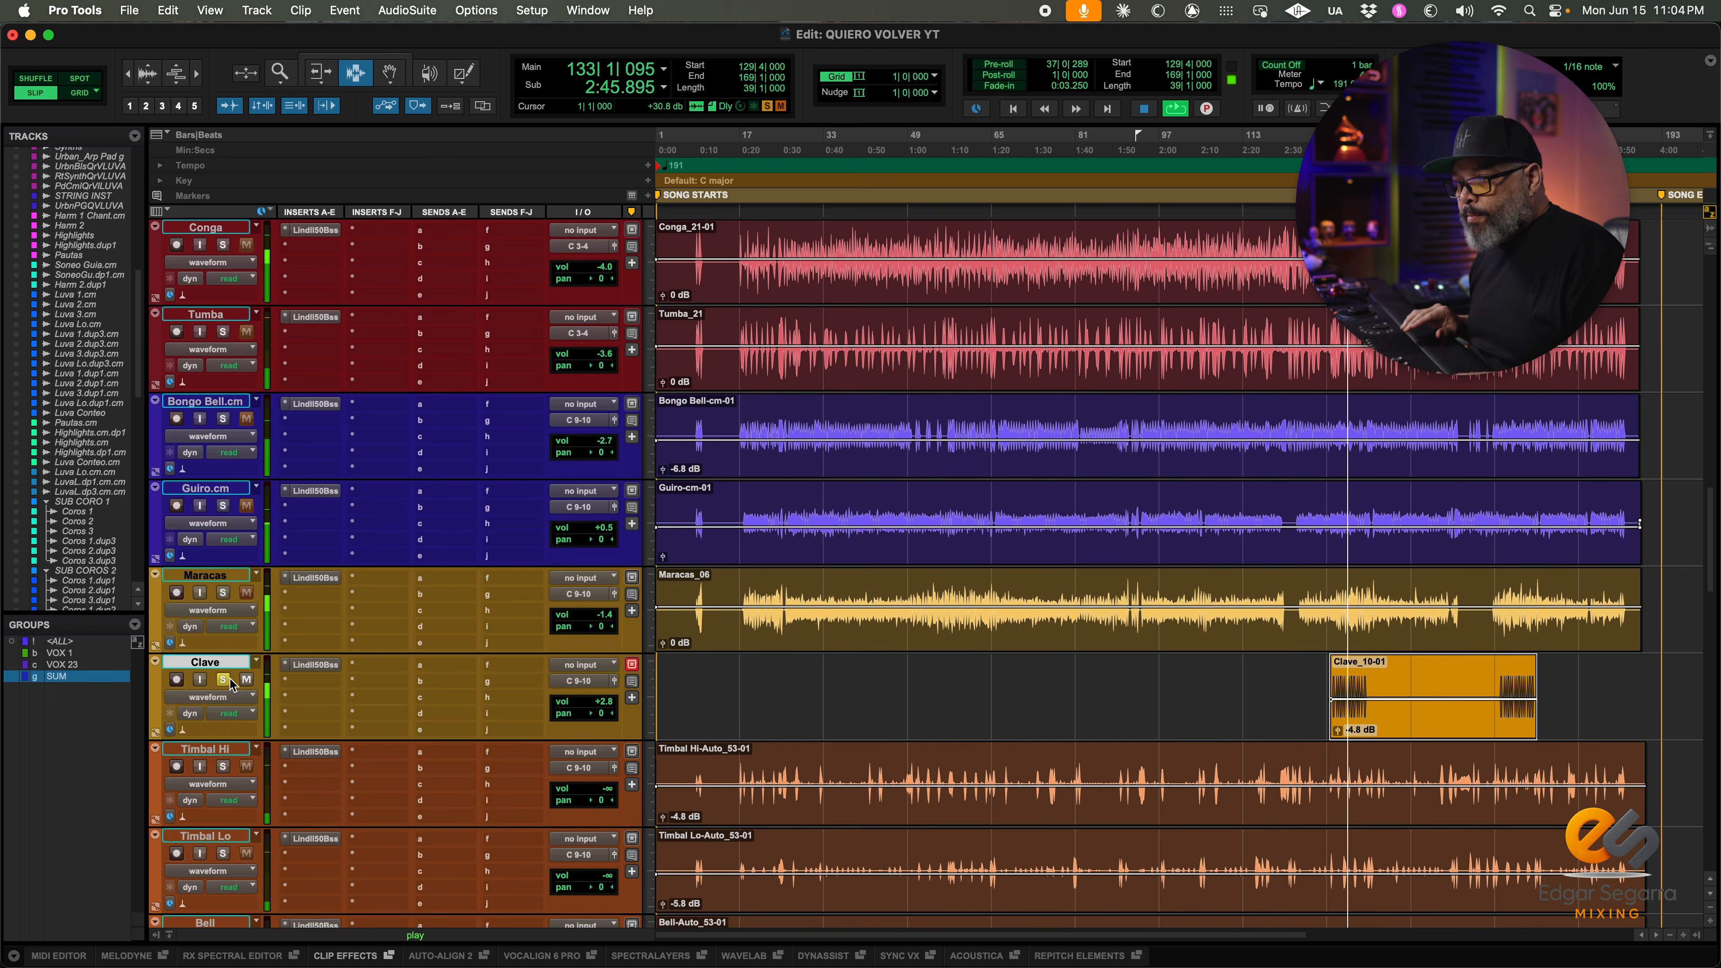
click(223, 680)
key(space)
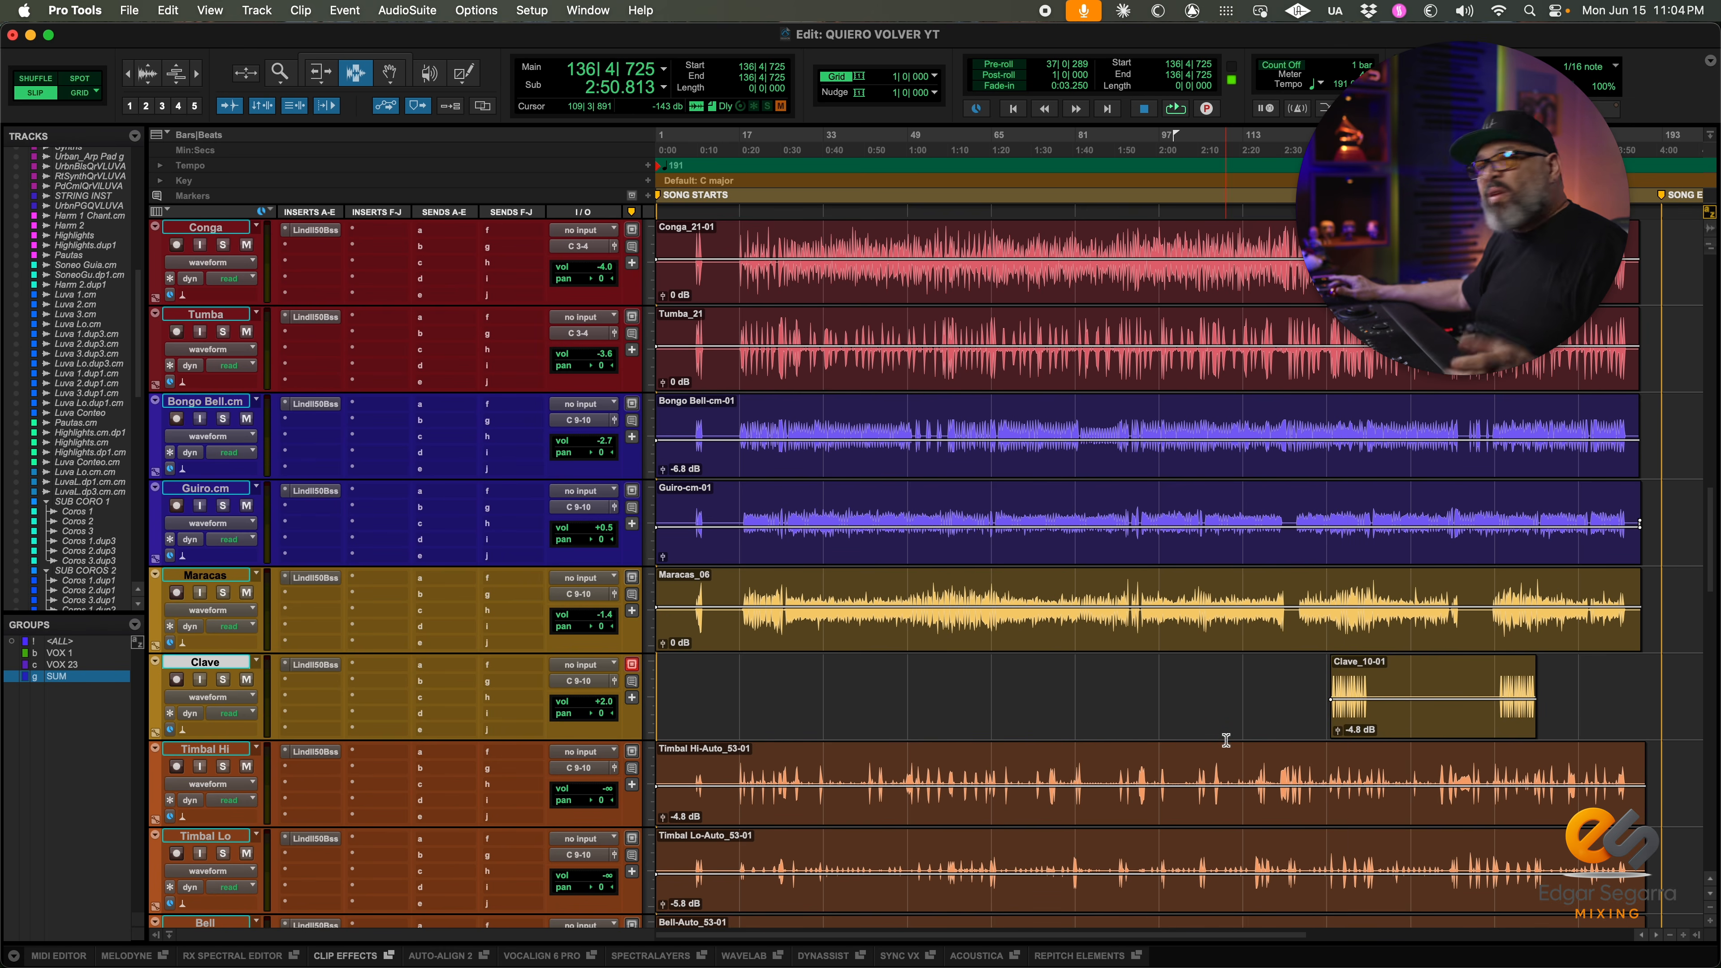
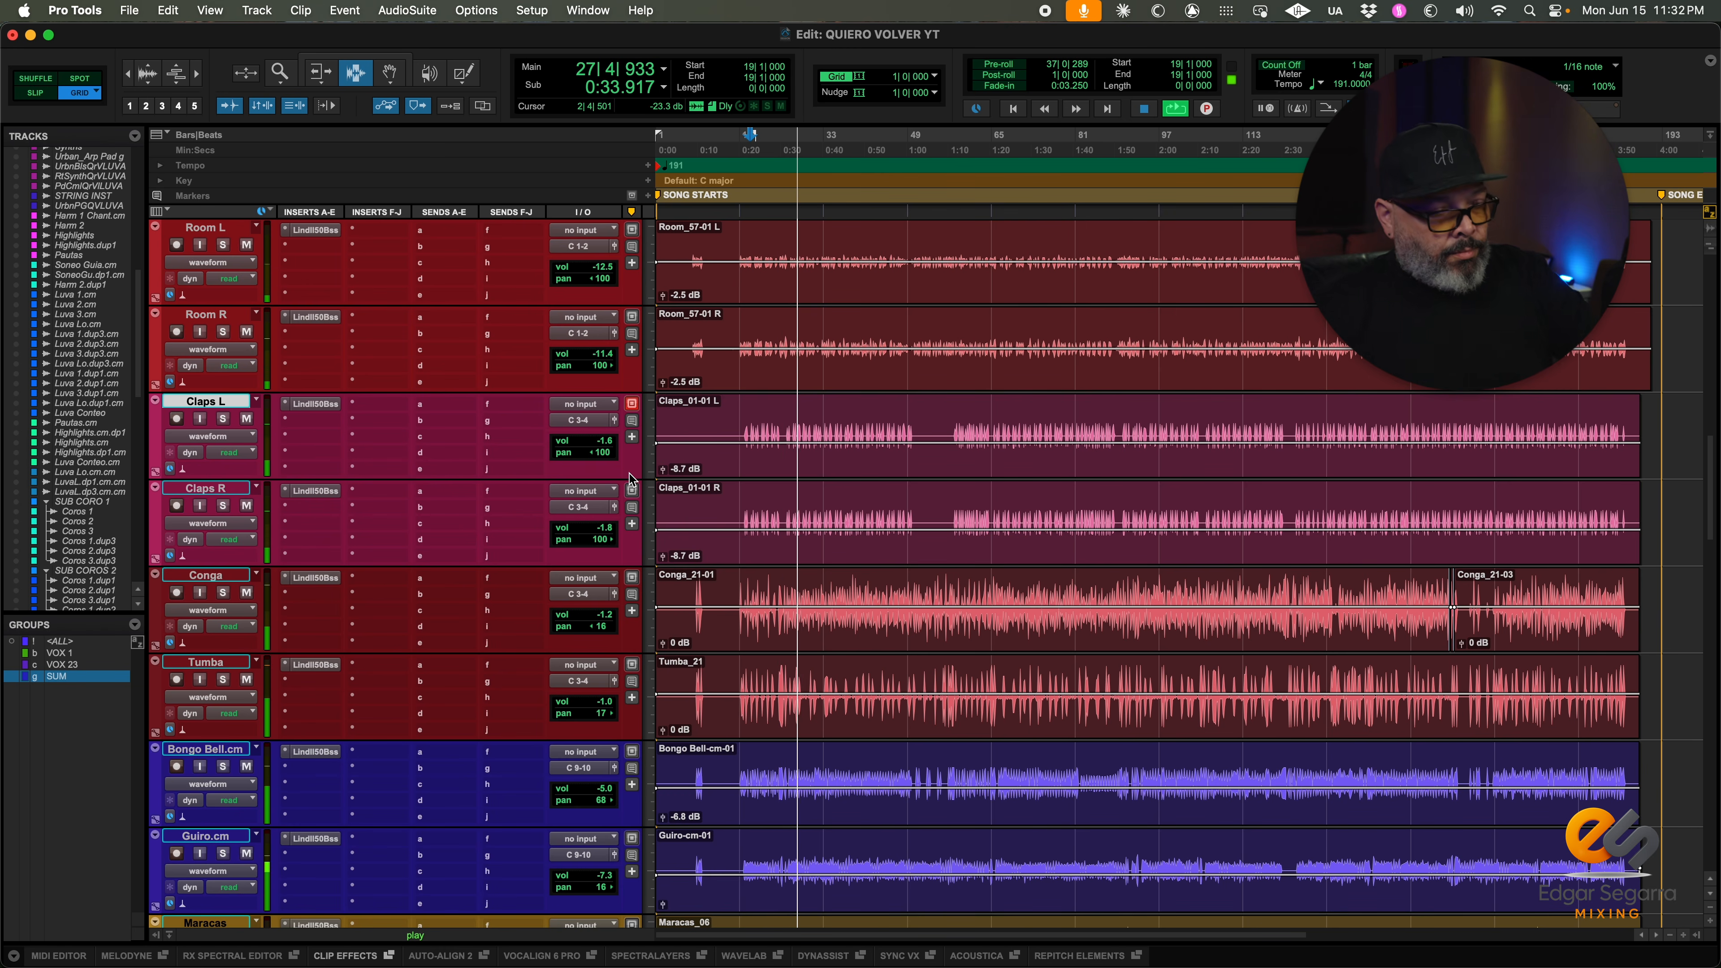
Insert the UAD Manley Massive Passive on the Conga track and boost its 560–27K band with narrow bandwidth and high gain
key(space)
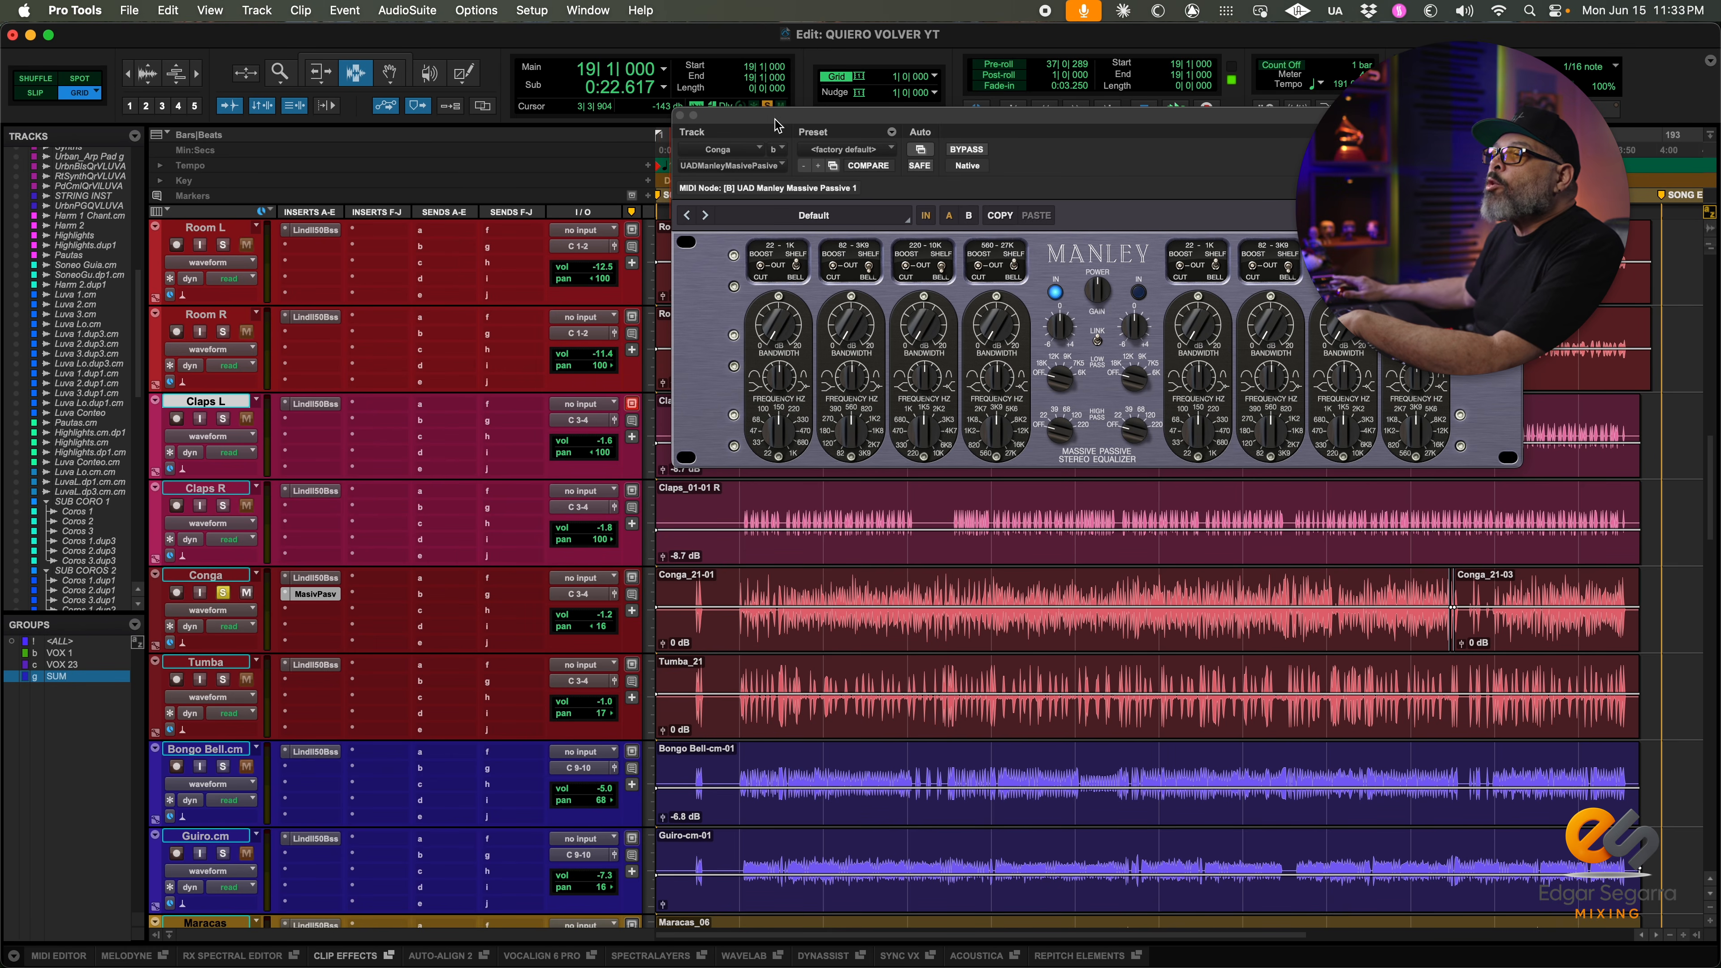
drag(782, 112, 401, 251)
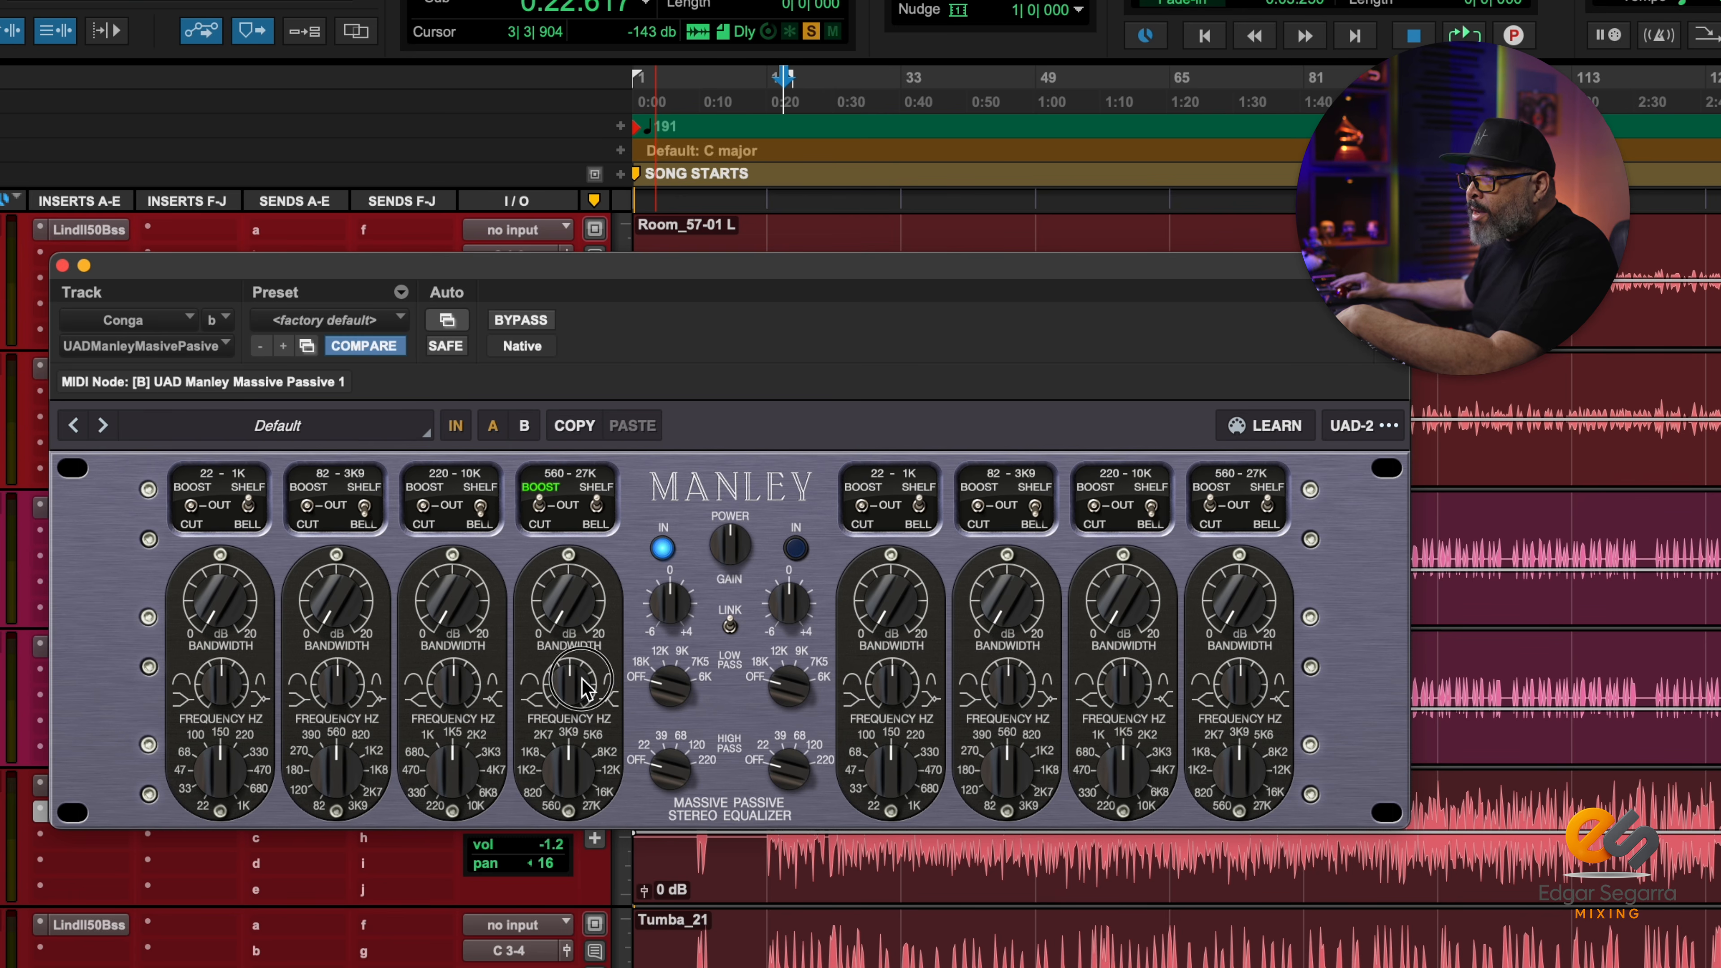
drag(583, 688, 706, 439)
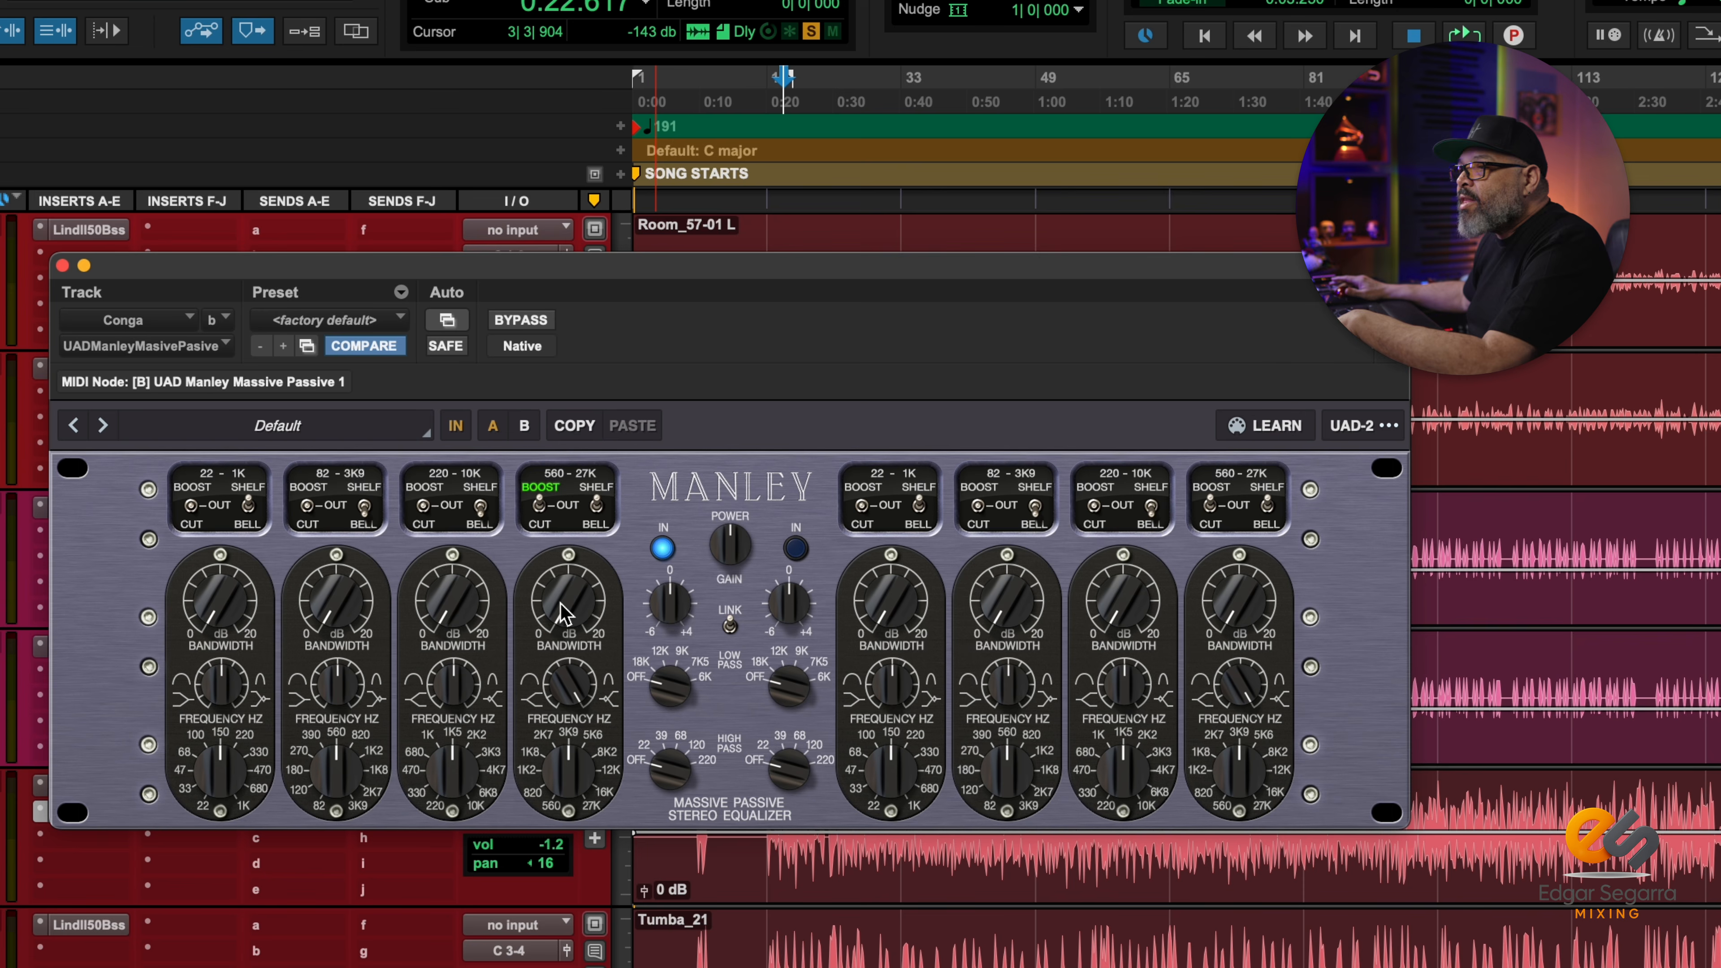
drag(562, 614, 626, 526)
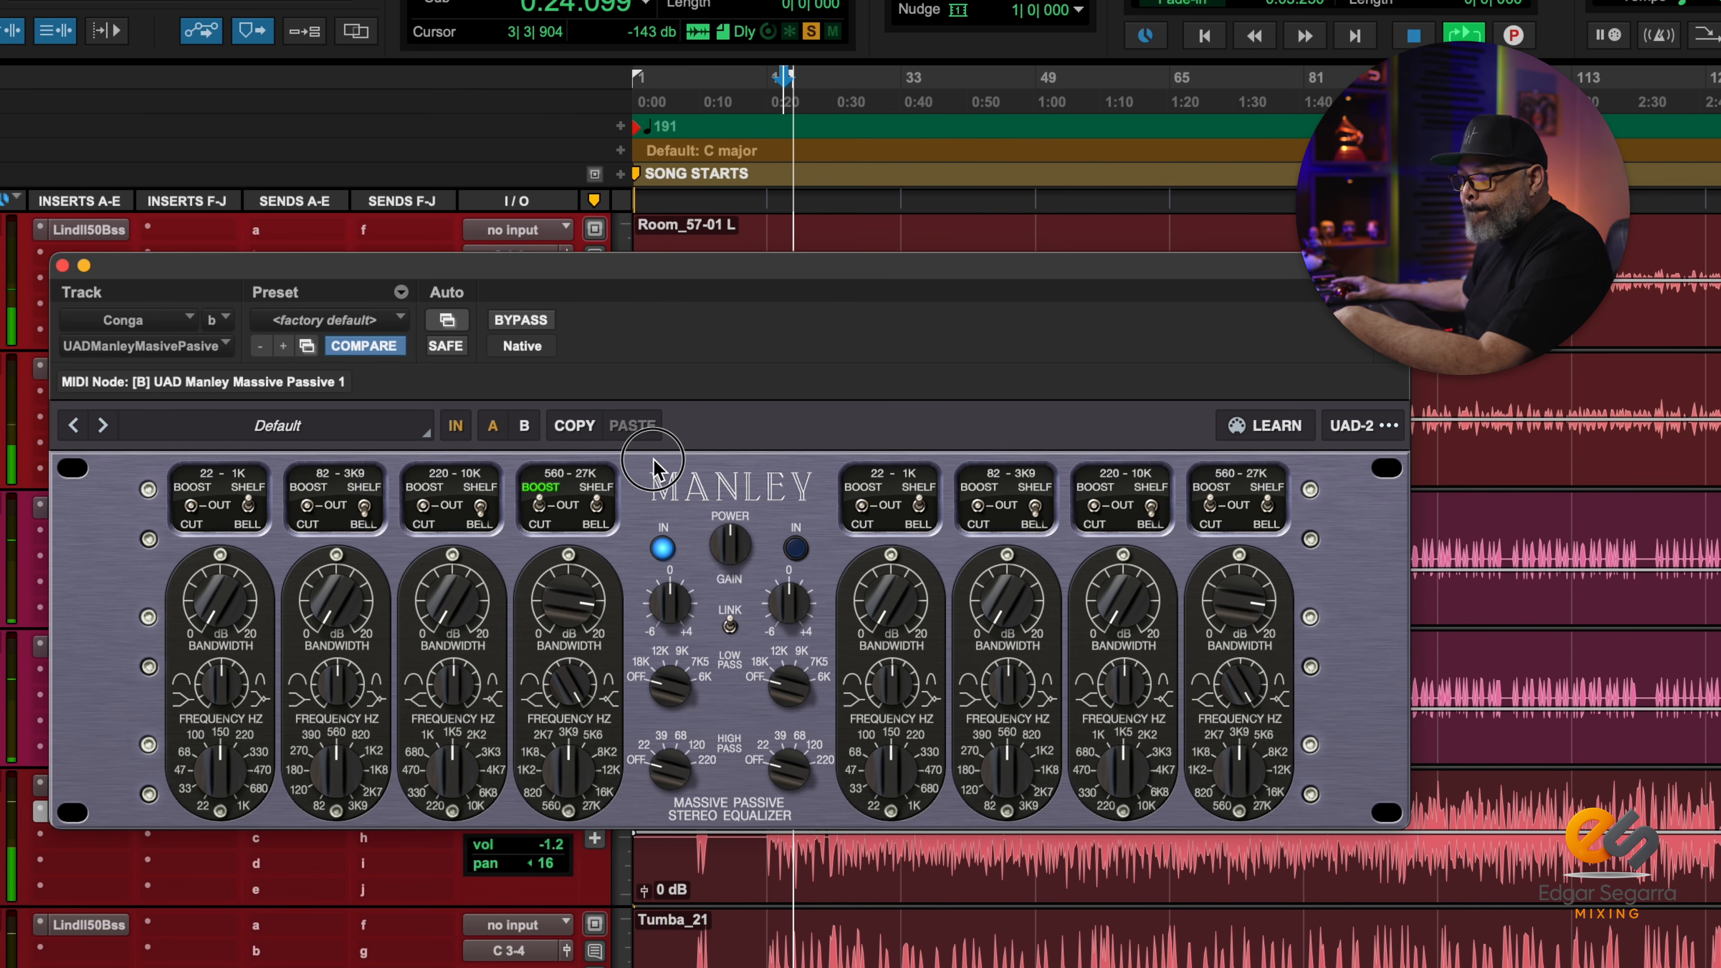
drag(654, 468, 673, 431)
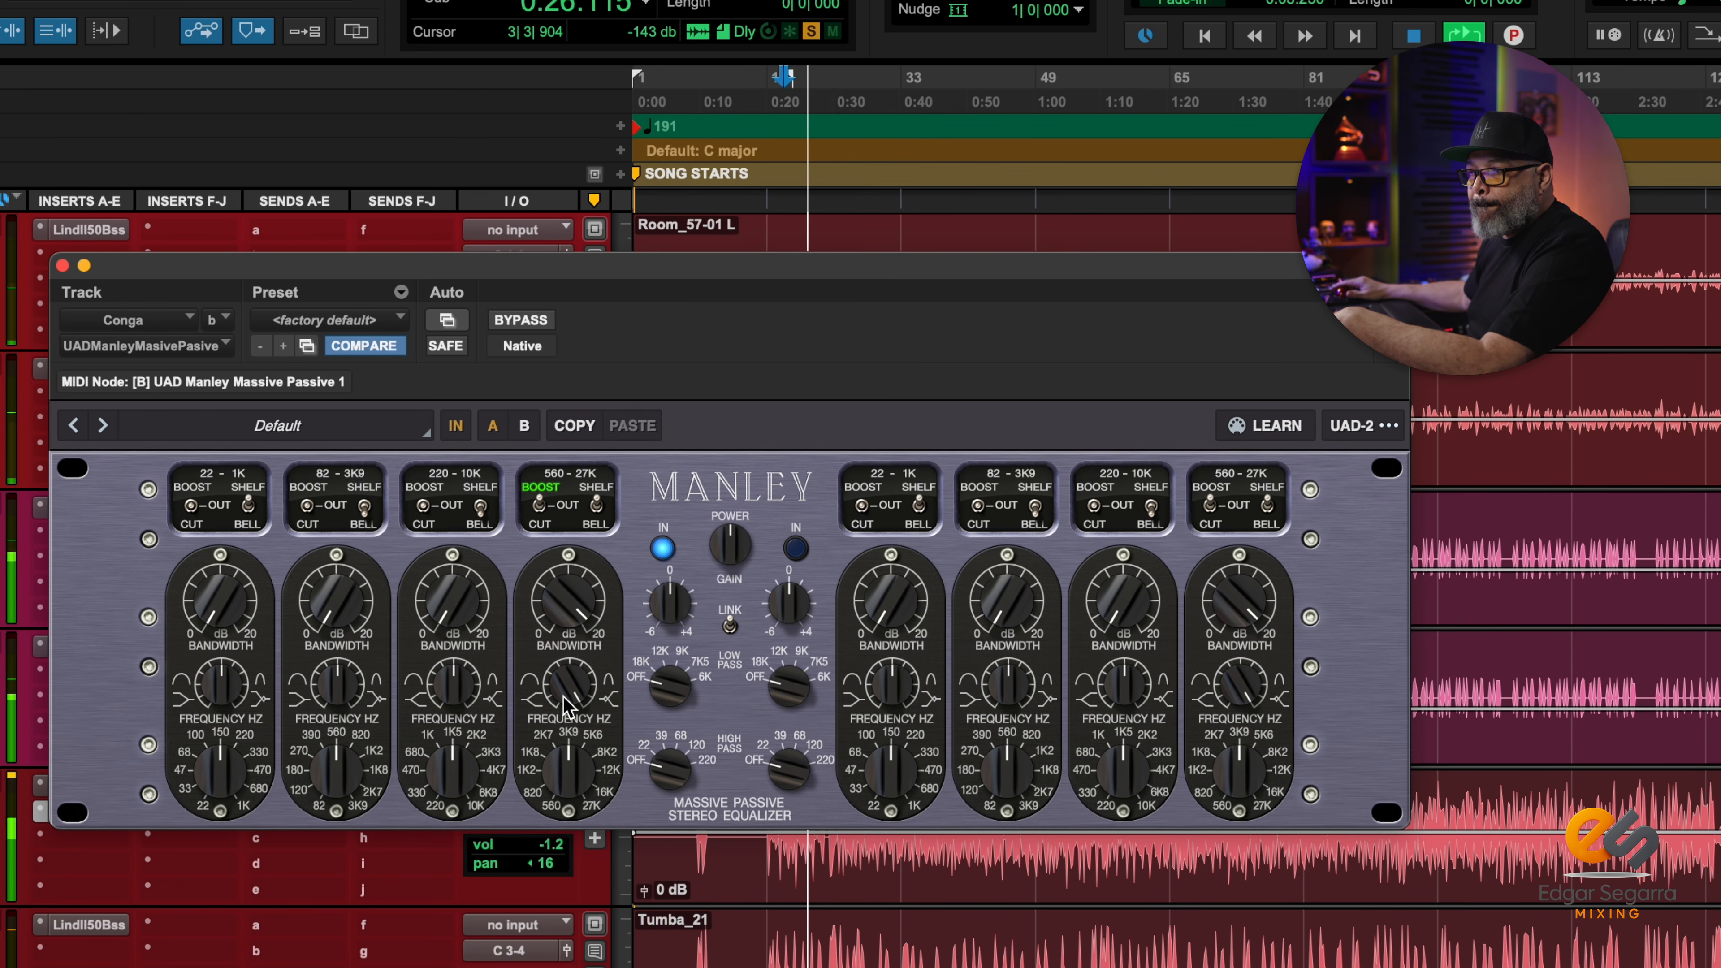
Sweep the 560–27K band's frequency during playback, narrow its bandwidth further and settle on a more moderate boost gain
drag(566, 769, 562, 786)
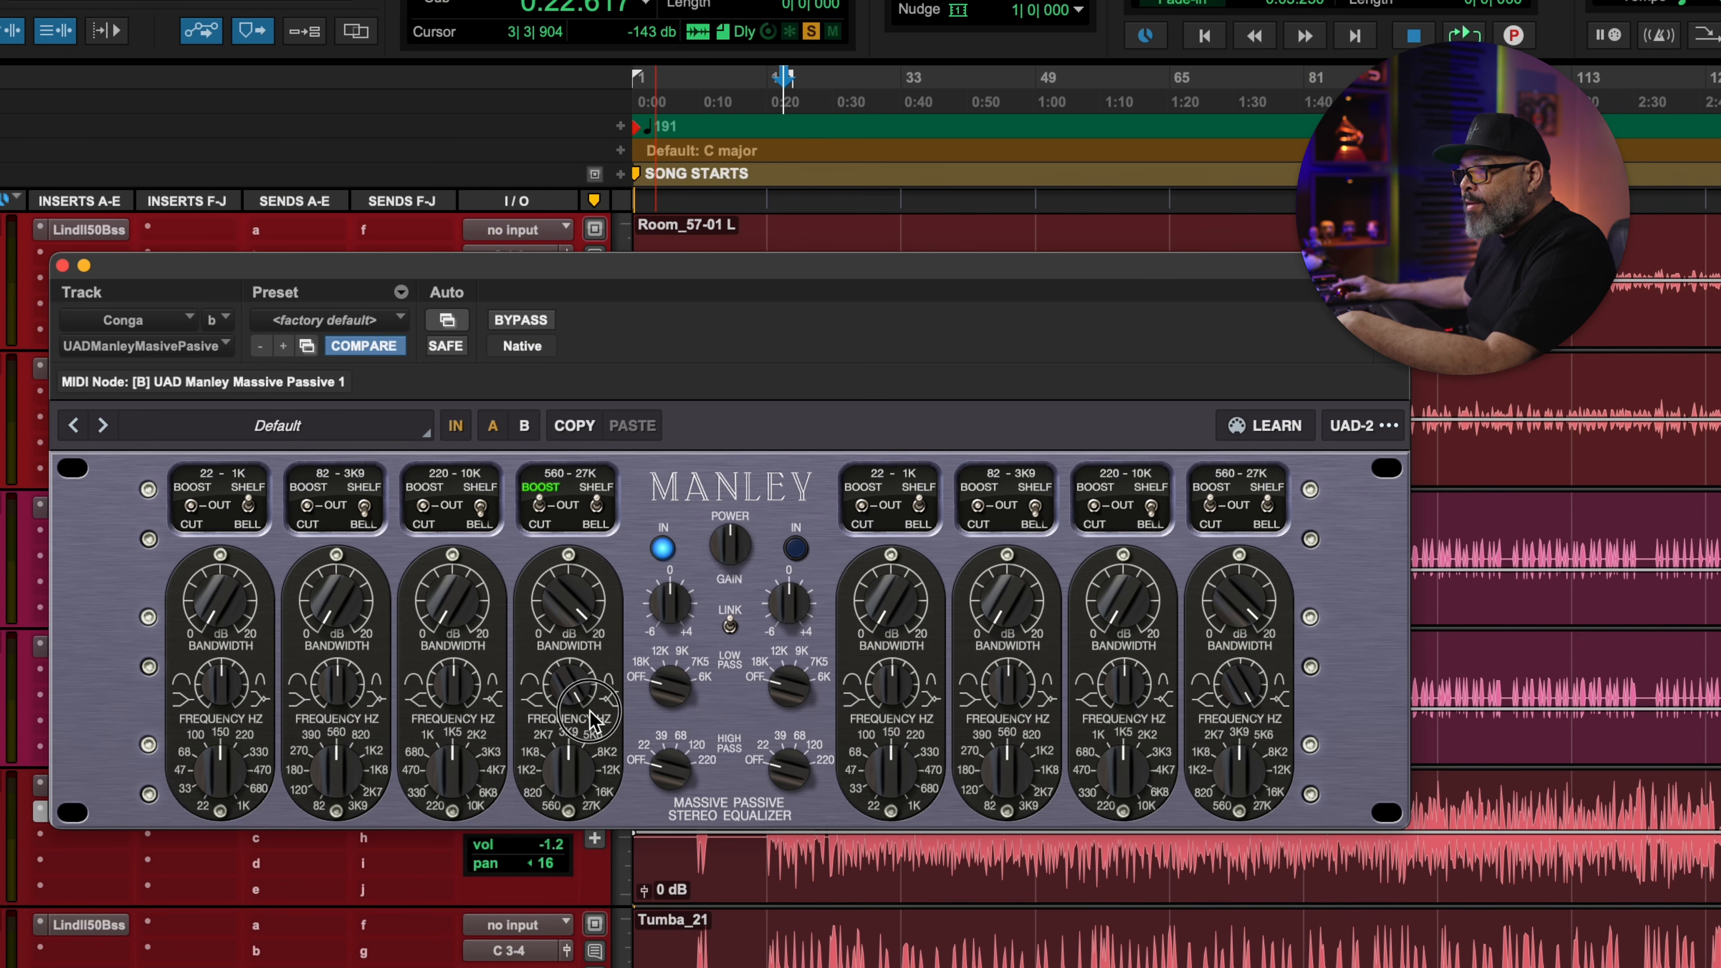
drag(590, 711, 594, 710)
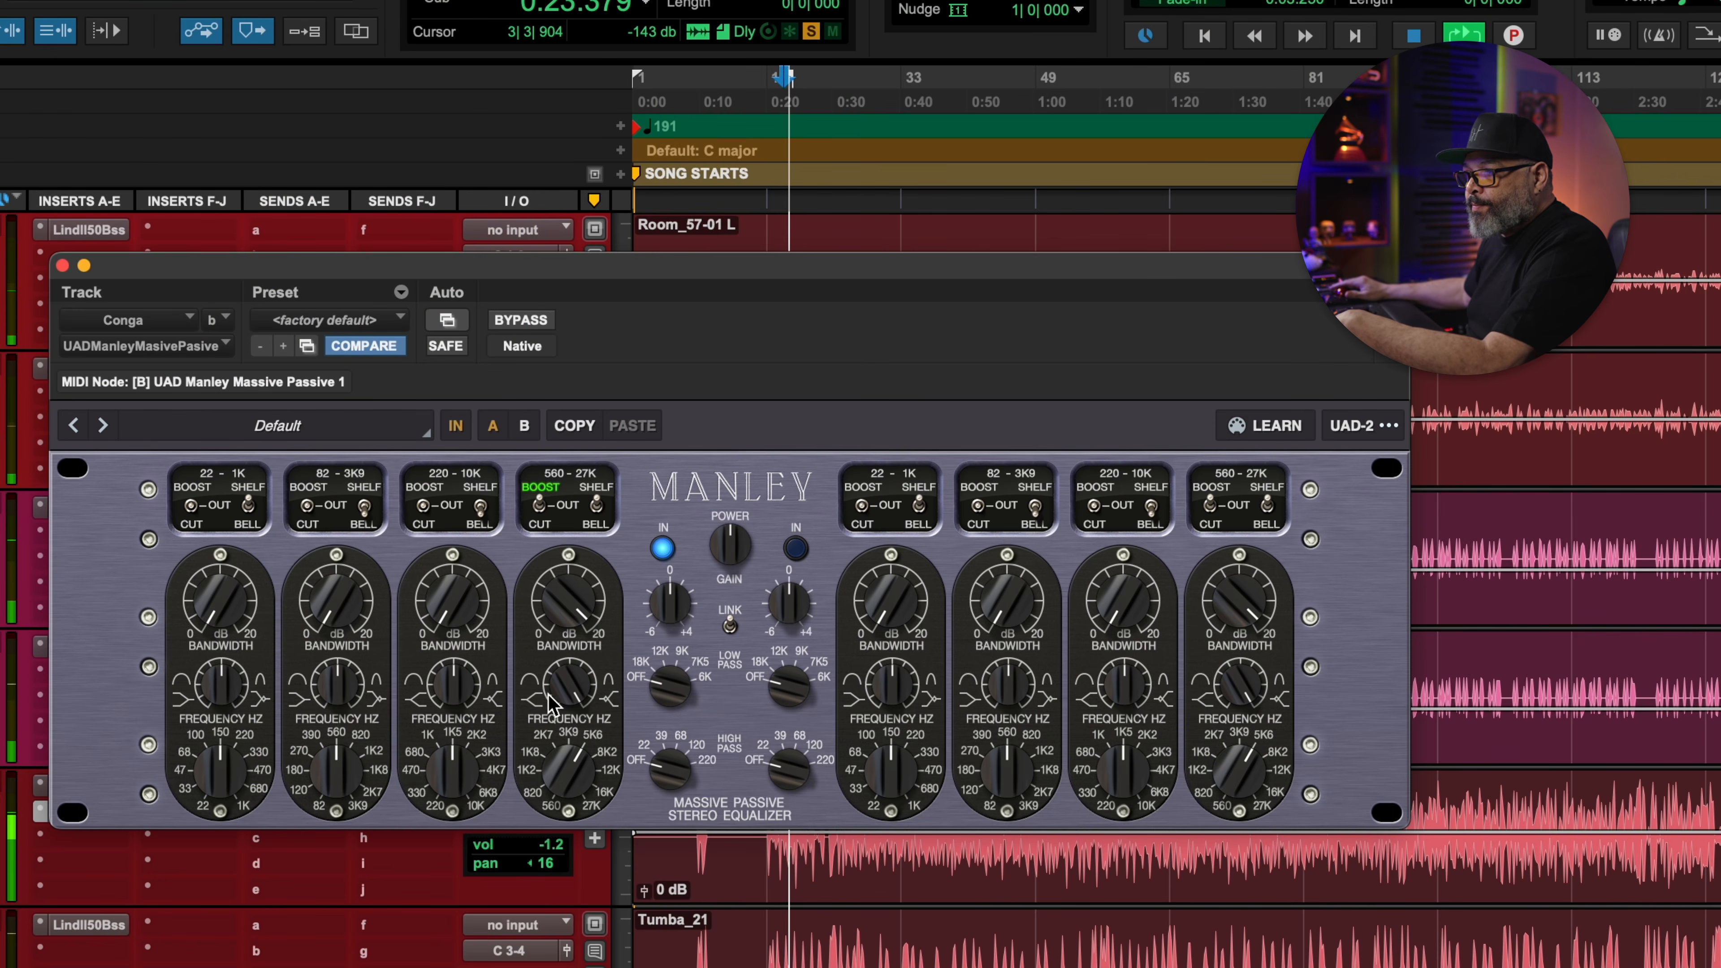
drag(552, 772, 537, 805)
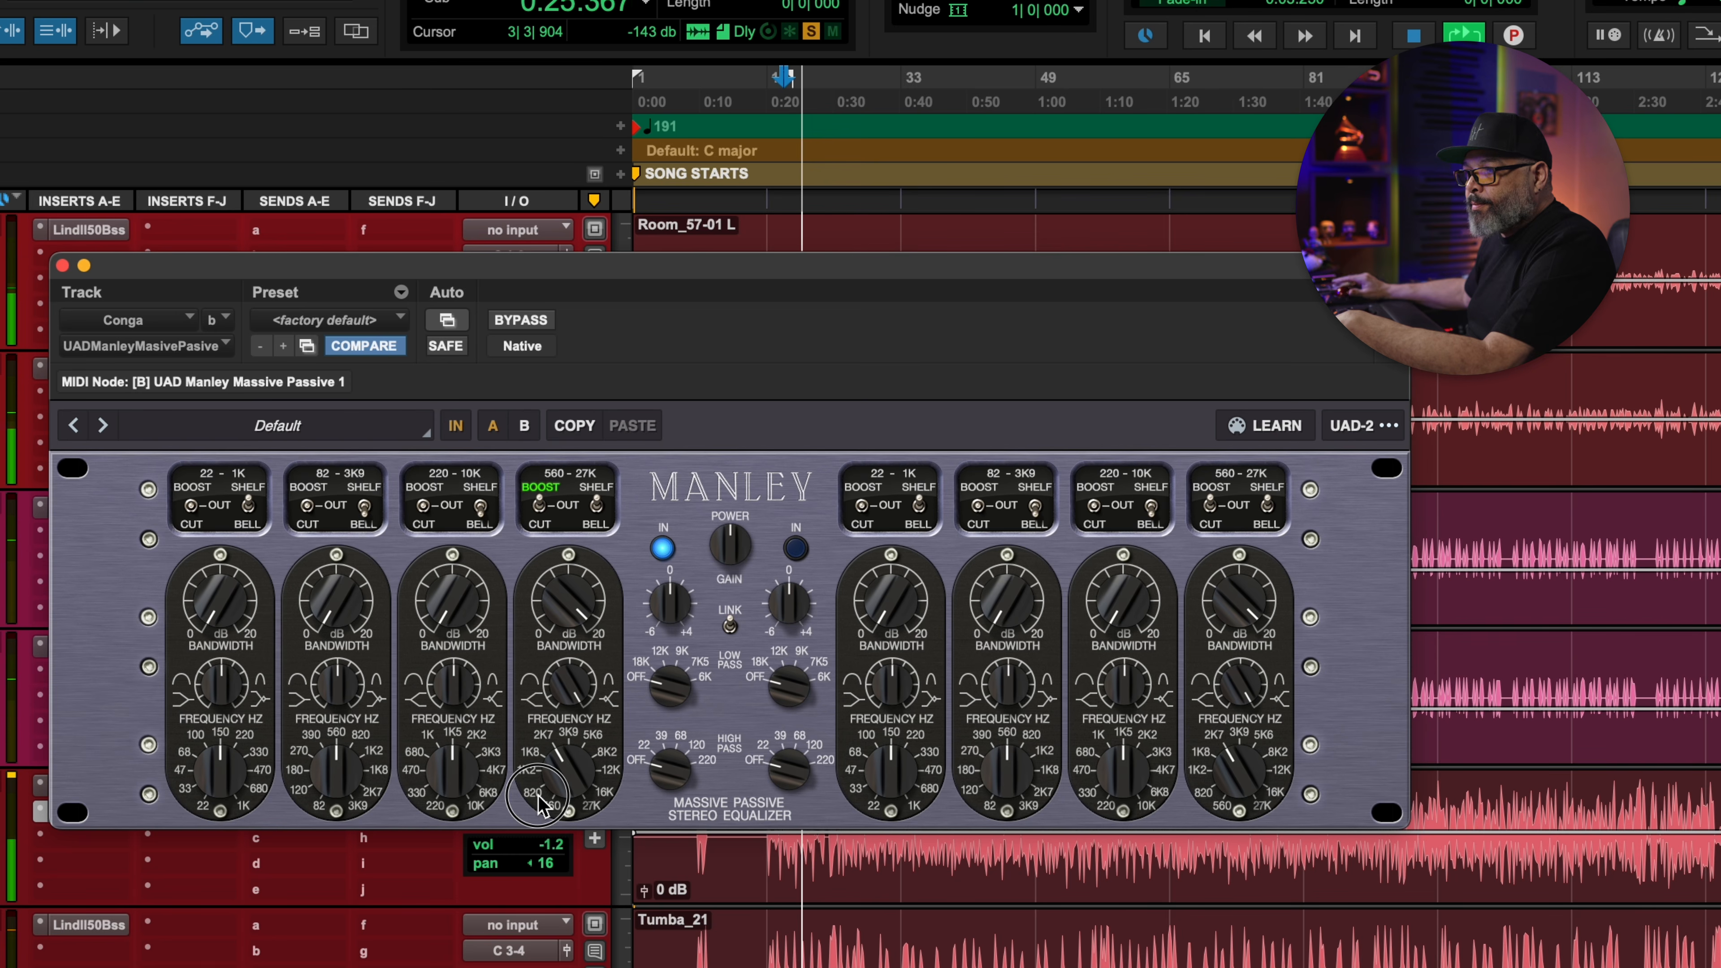
drag(570, 693, 567, 714)
drag(550, 609, 433, 949)
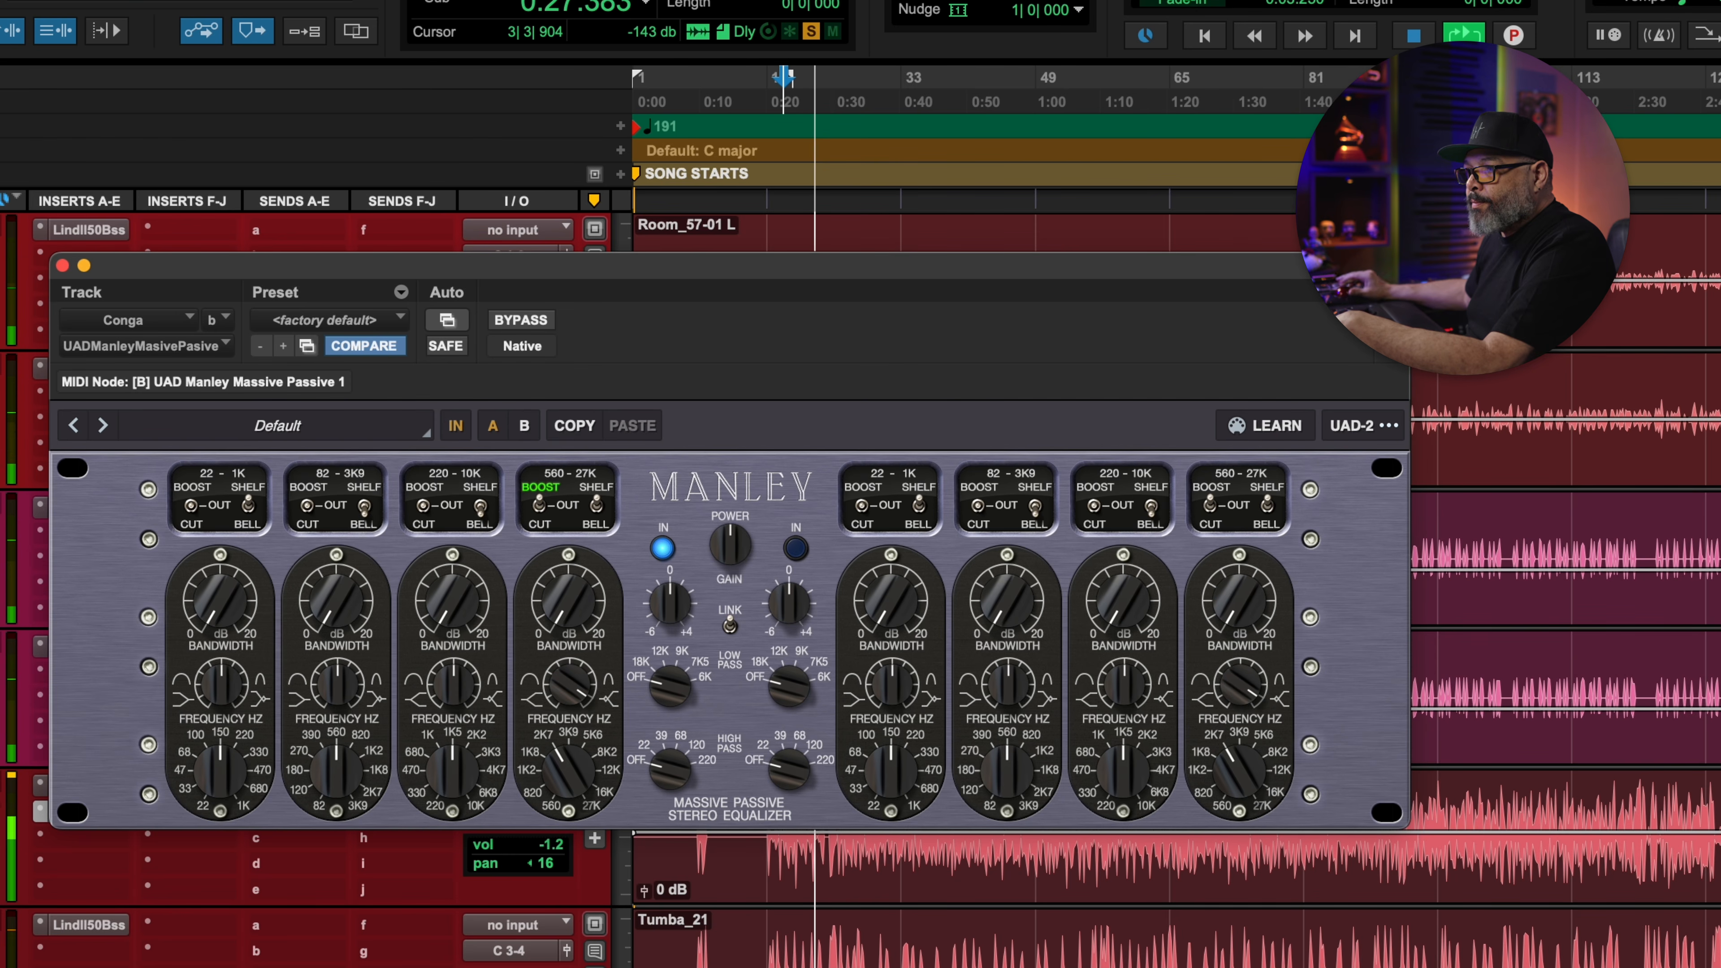
drag(565, 613, 605, 448)
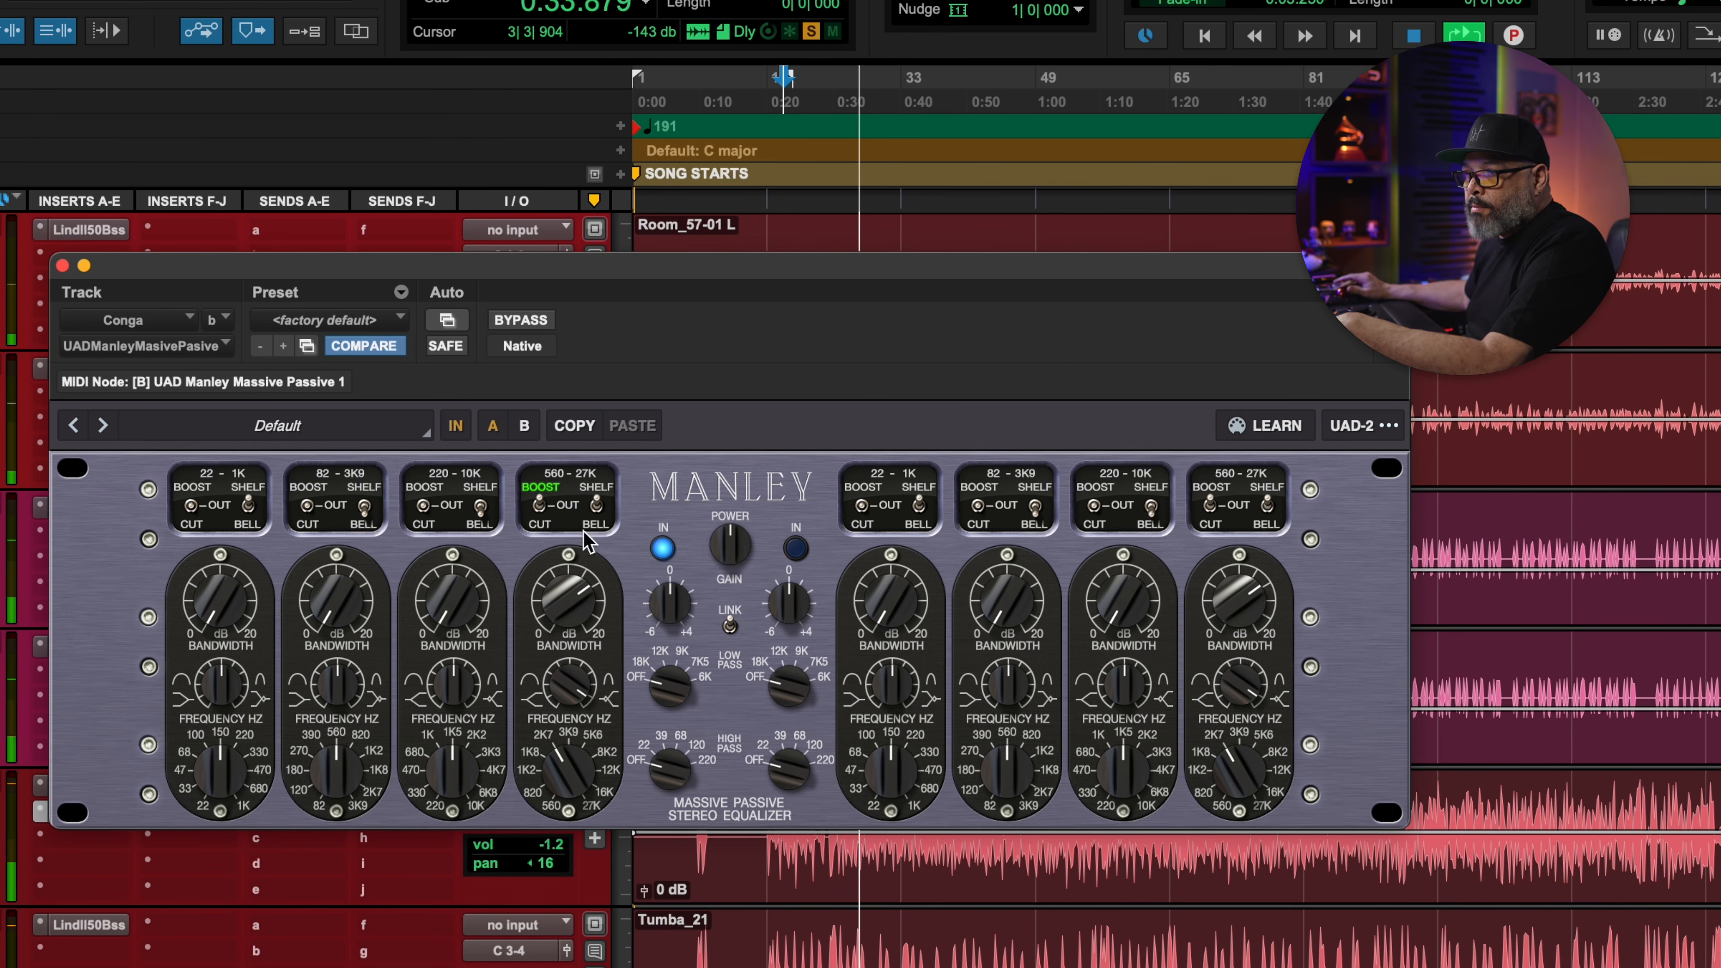
Compare the conga sound with the Massive Passive's left channel switched out and back in during playback
click(663, 548)
click(662, 547)
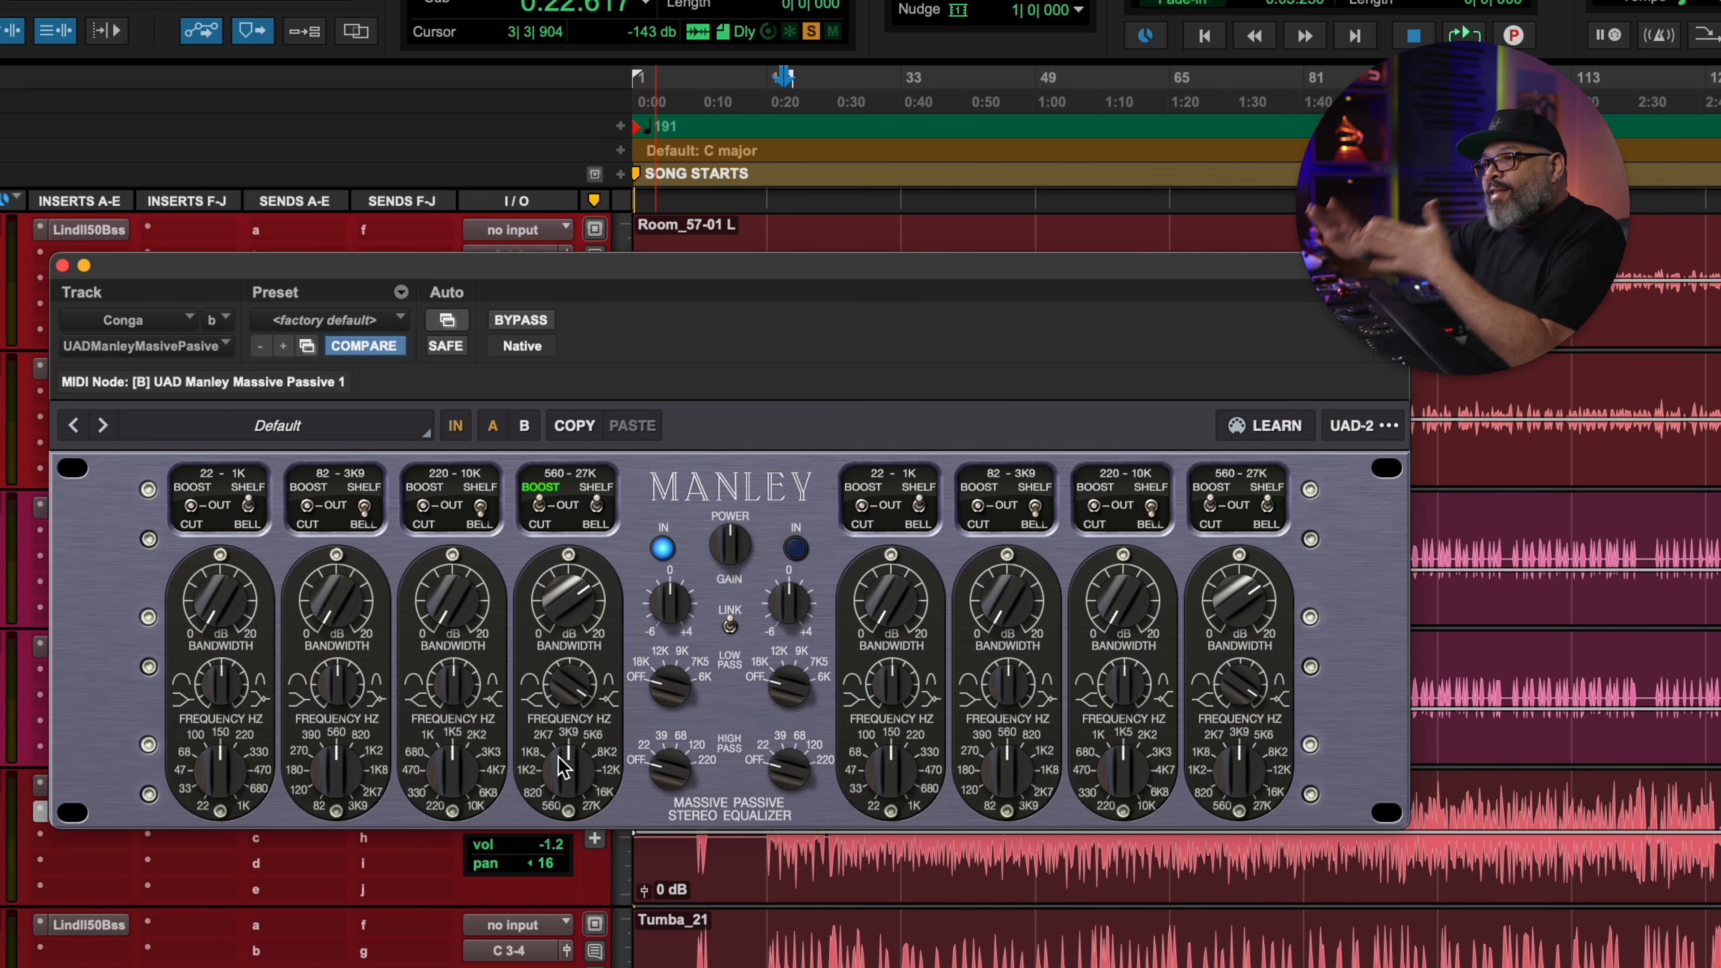
key(space)
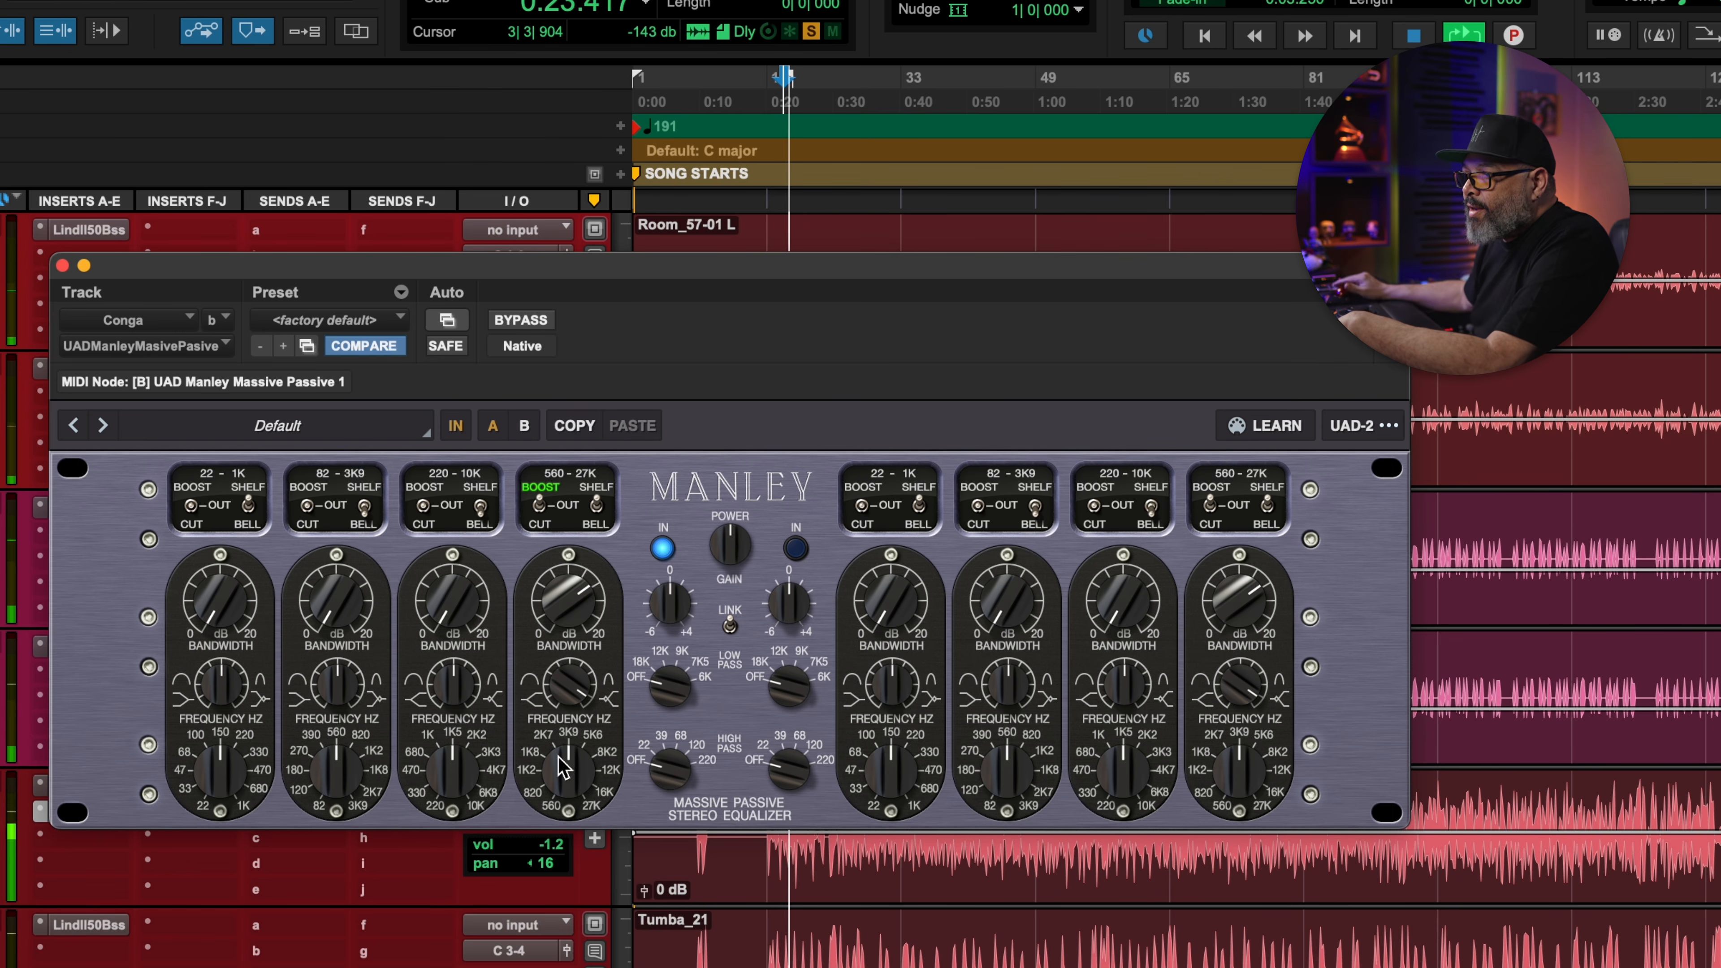
click(663, 549)
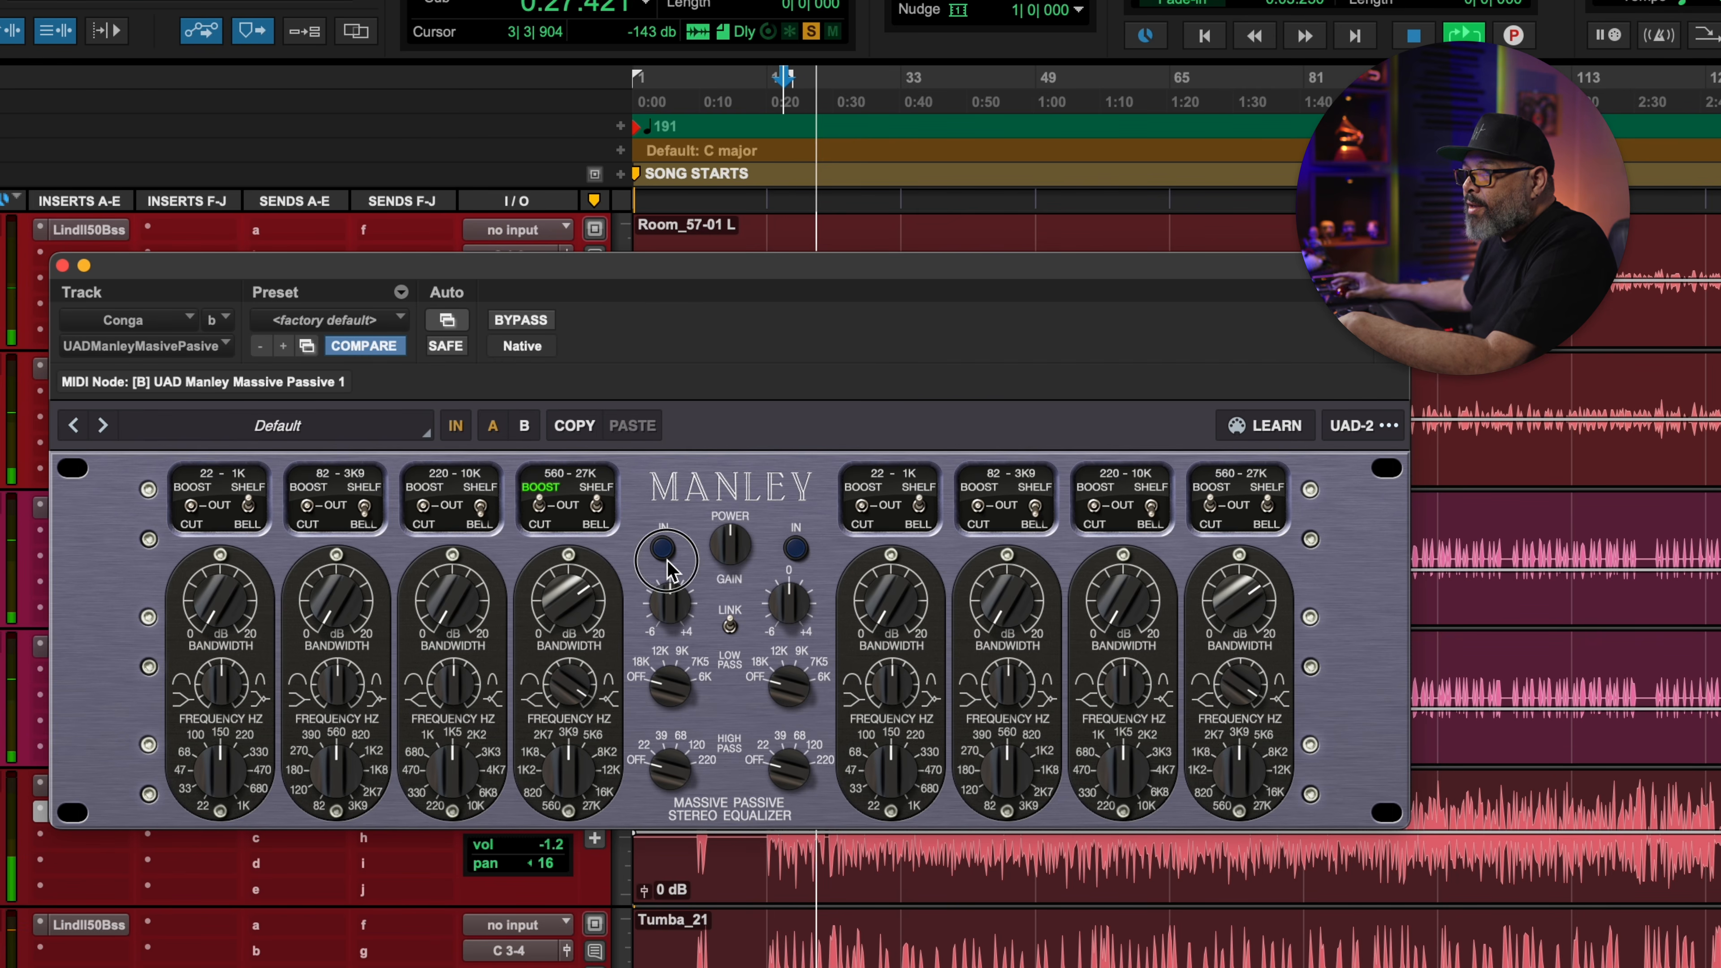
click(664, 551)
key(space)
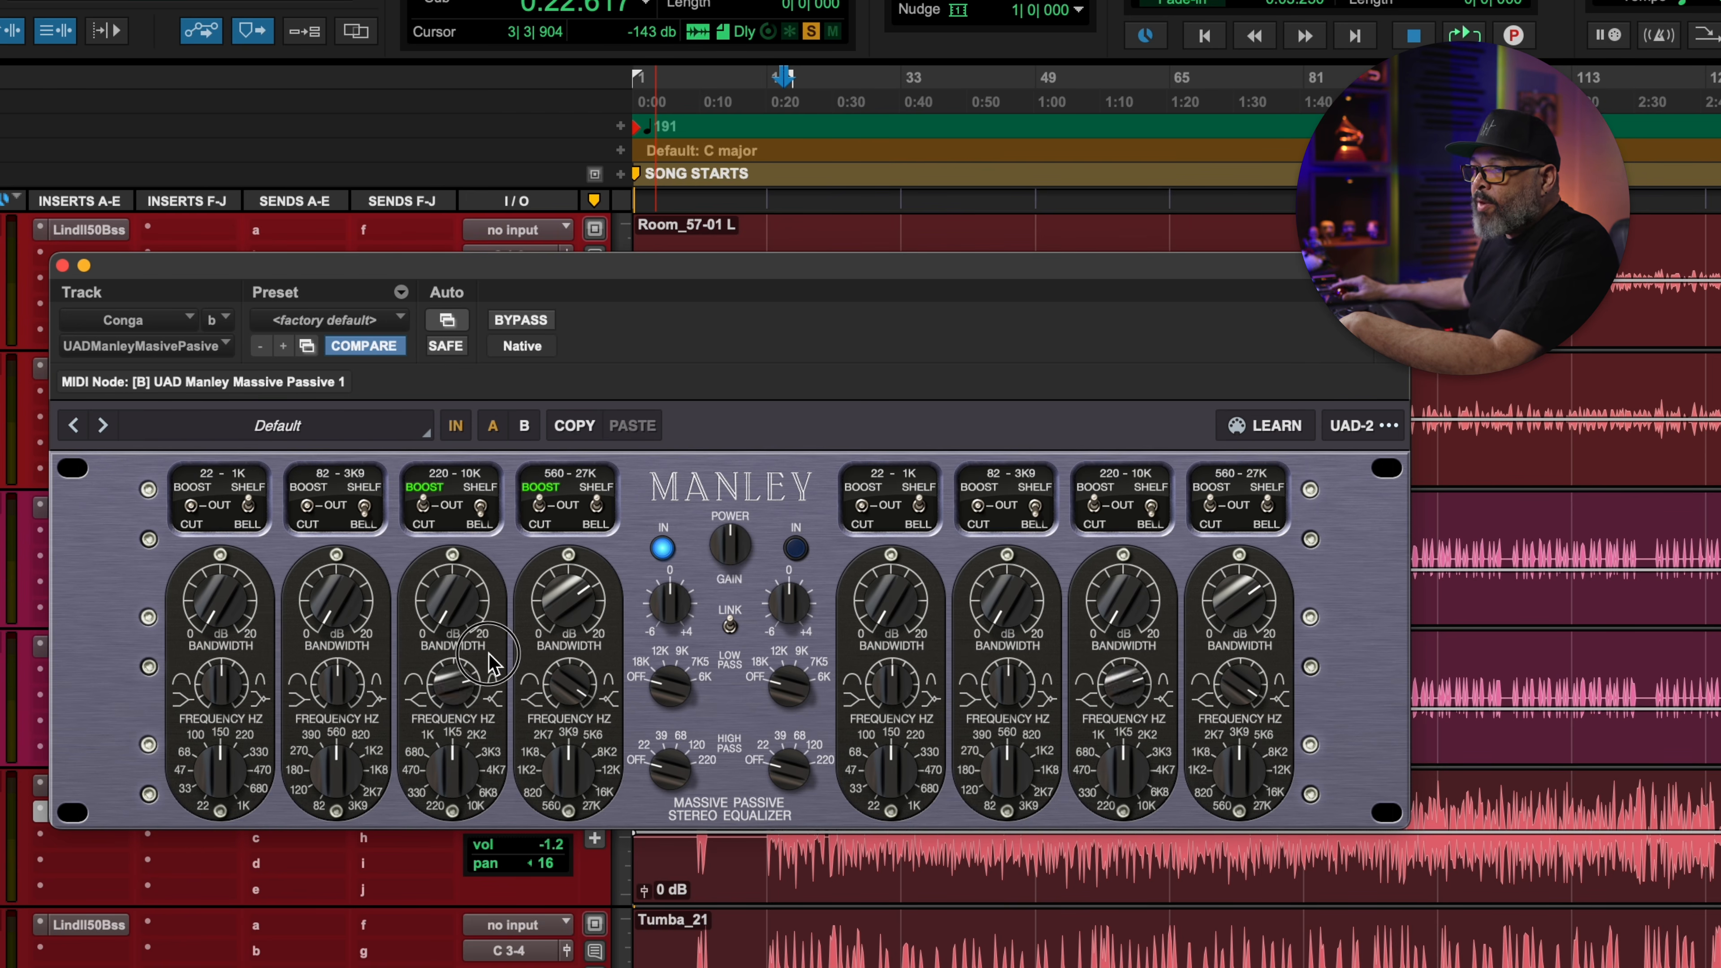
Adjust the bandwidth of the Conga equalizer's boosted 220–10K band and set its gain around mid-range while auditioning
drag(490, 653, 499, 656)
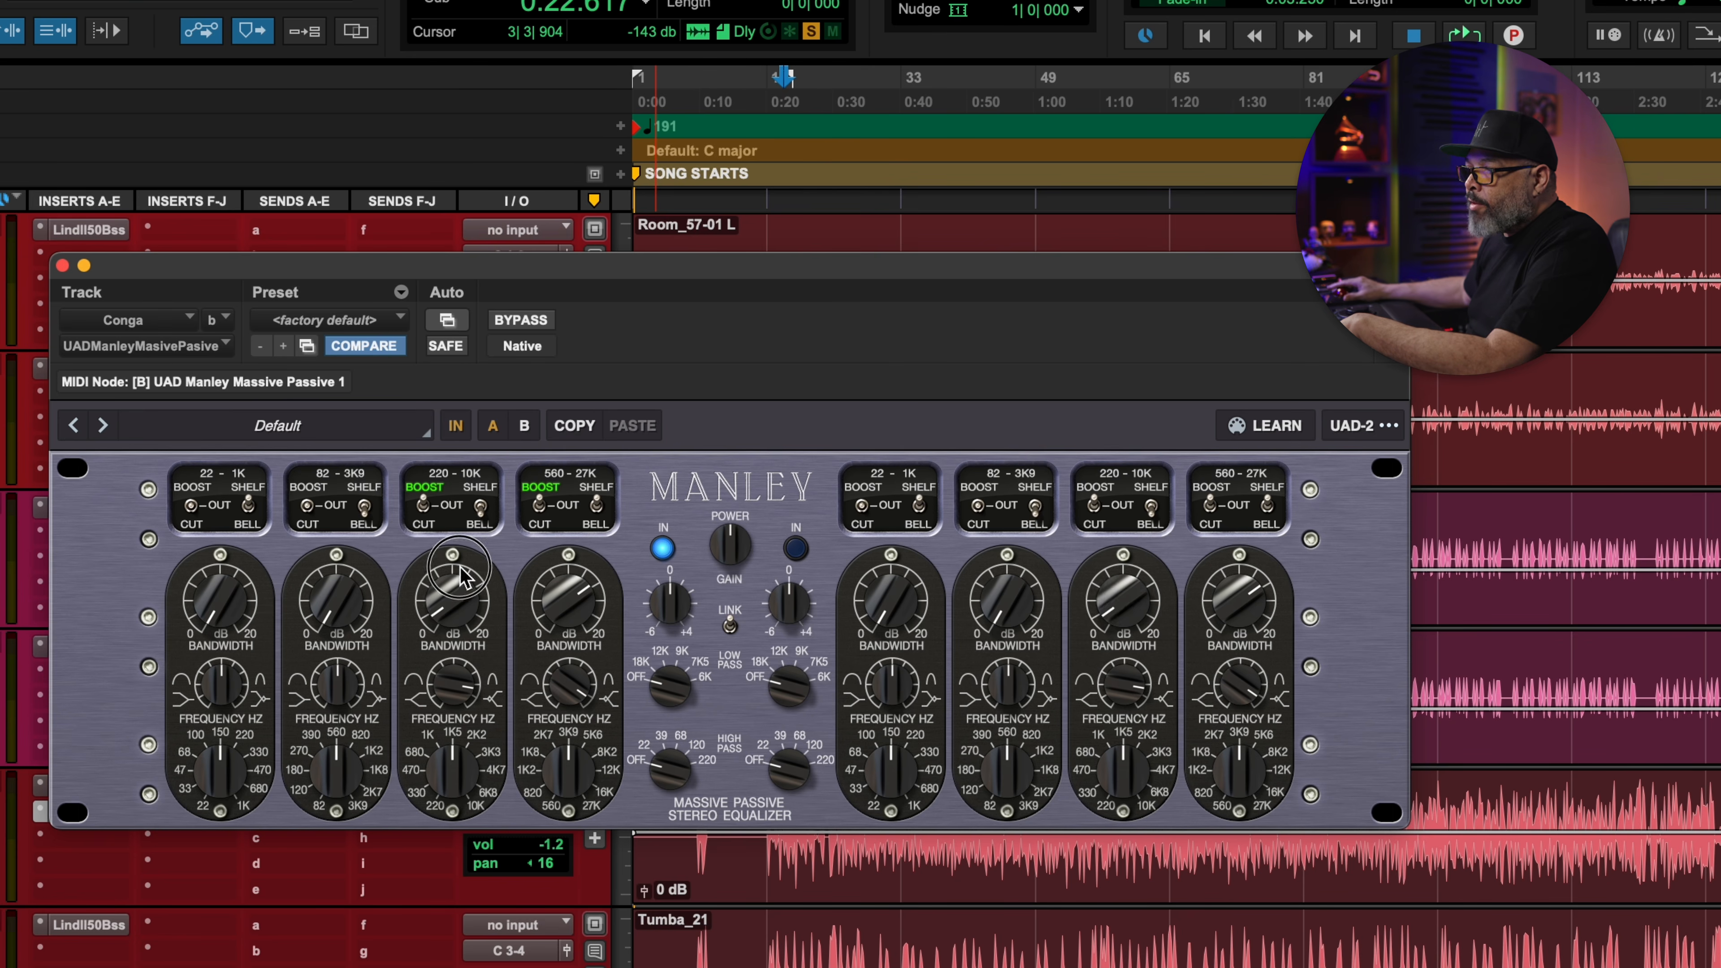
key(space)
mouse_move(453, 783)
mouse_down()
mouse_move(424, 810)
mouse_move(451, 735)
mouse_move(437, 762)
mouse_up()
key(space)
drag(428, 688, 436, 717)
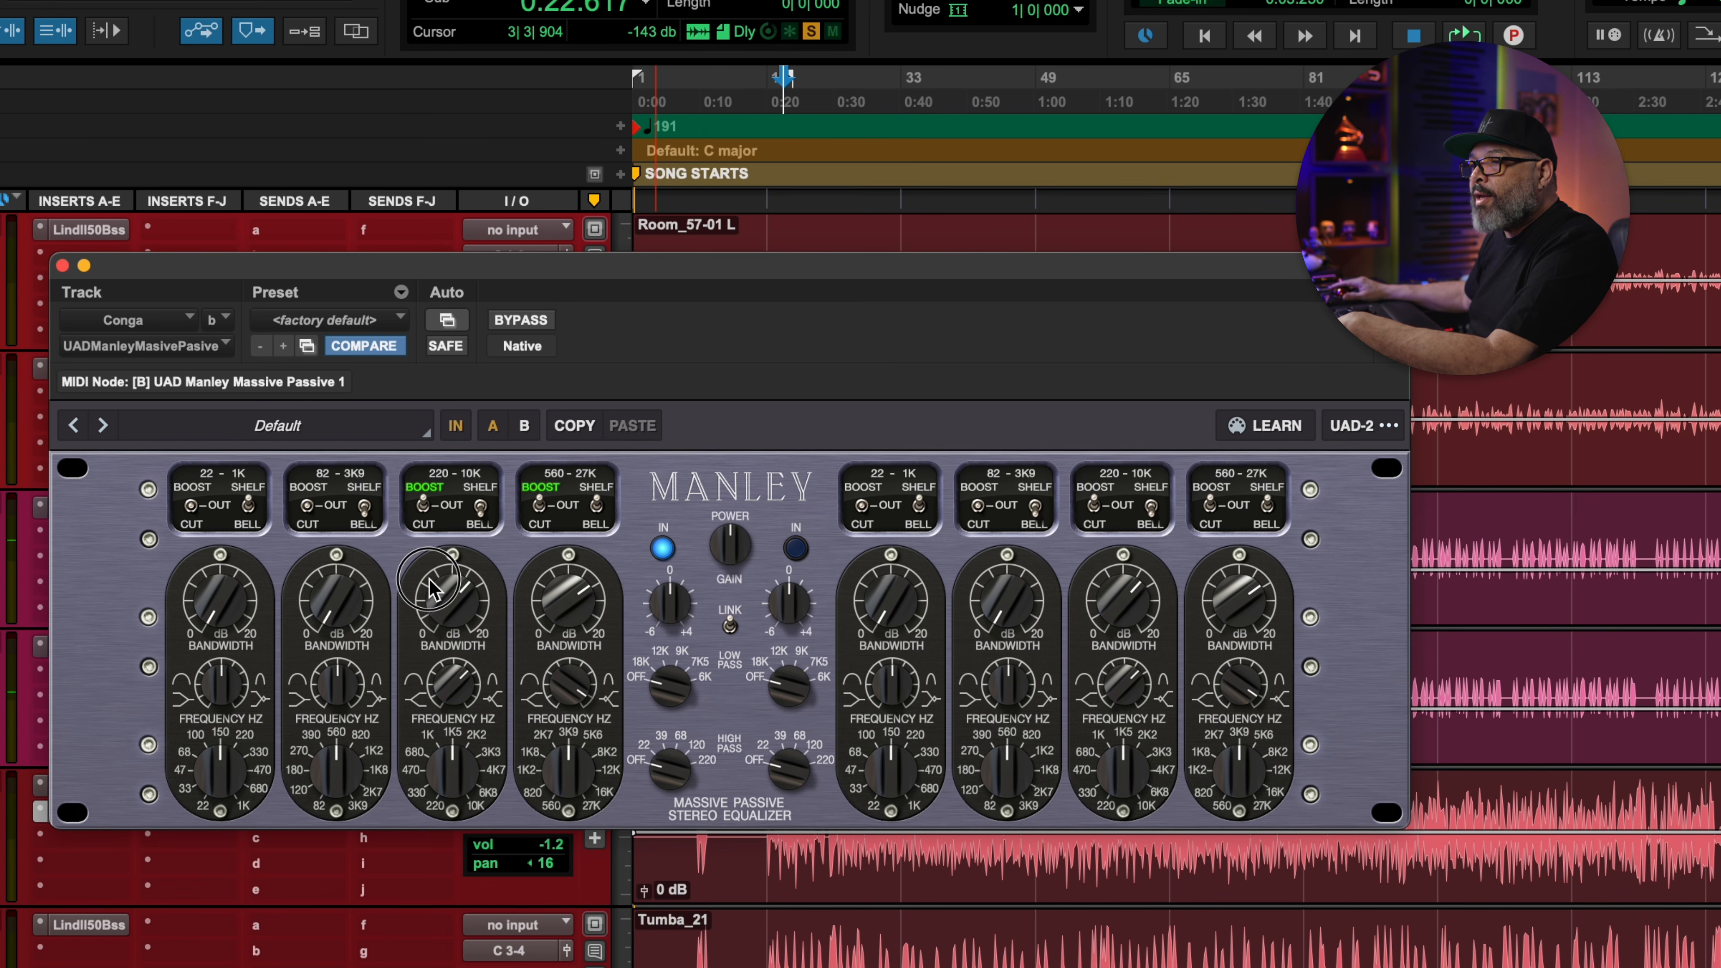
drag(431, 588, 420, 620)
key(space)
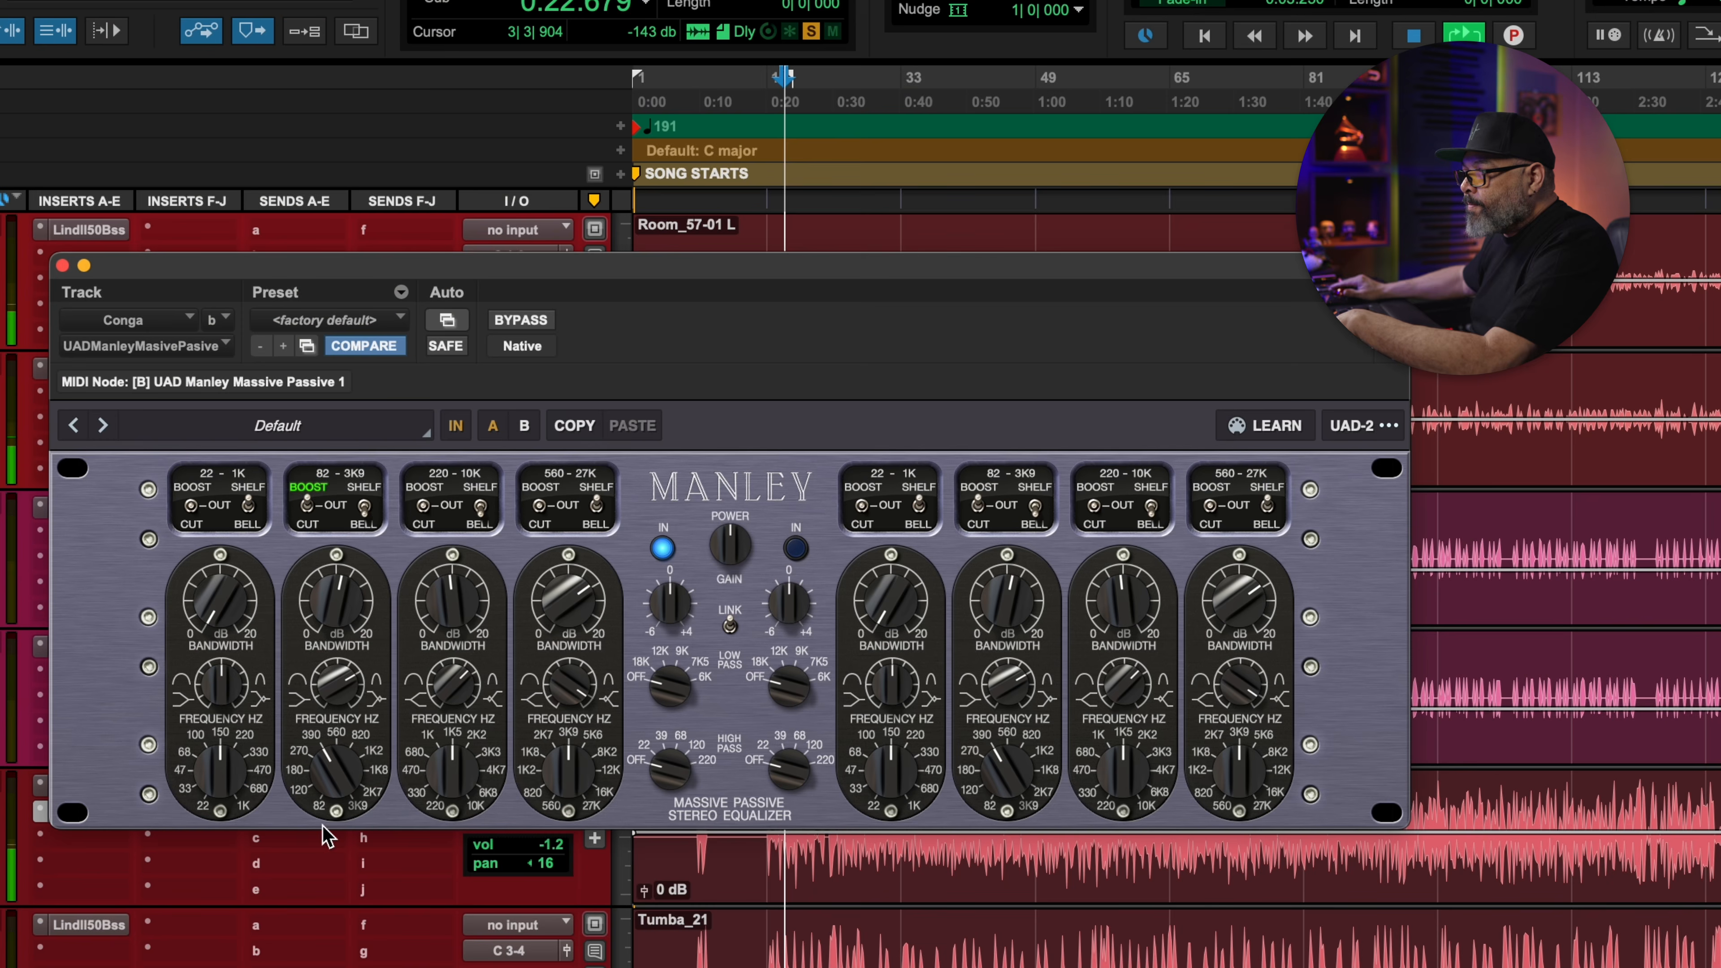
Adjust the gain and bandwidth of the Conga equalizer's boosted 82–3K9 band while auditioning, ending on a moderate boost
click(335, 576)
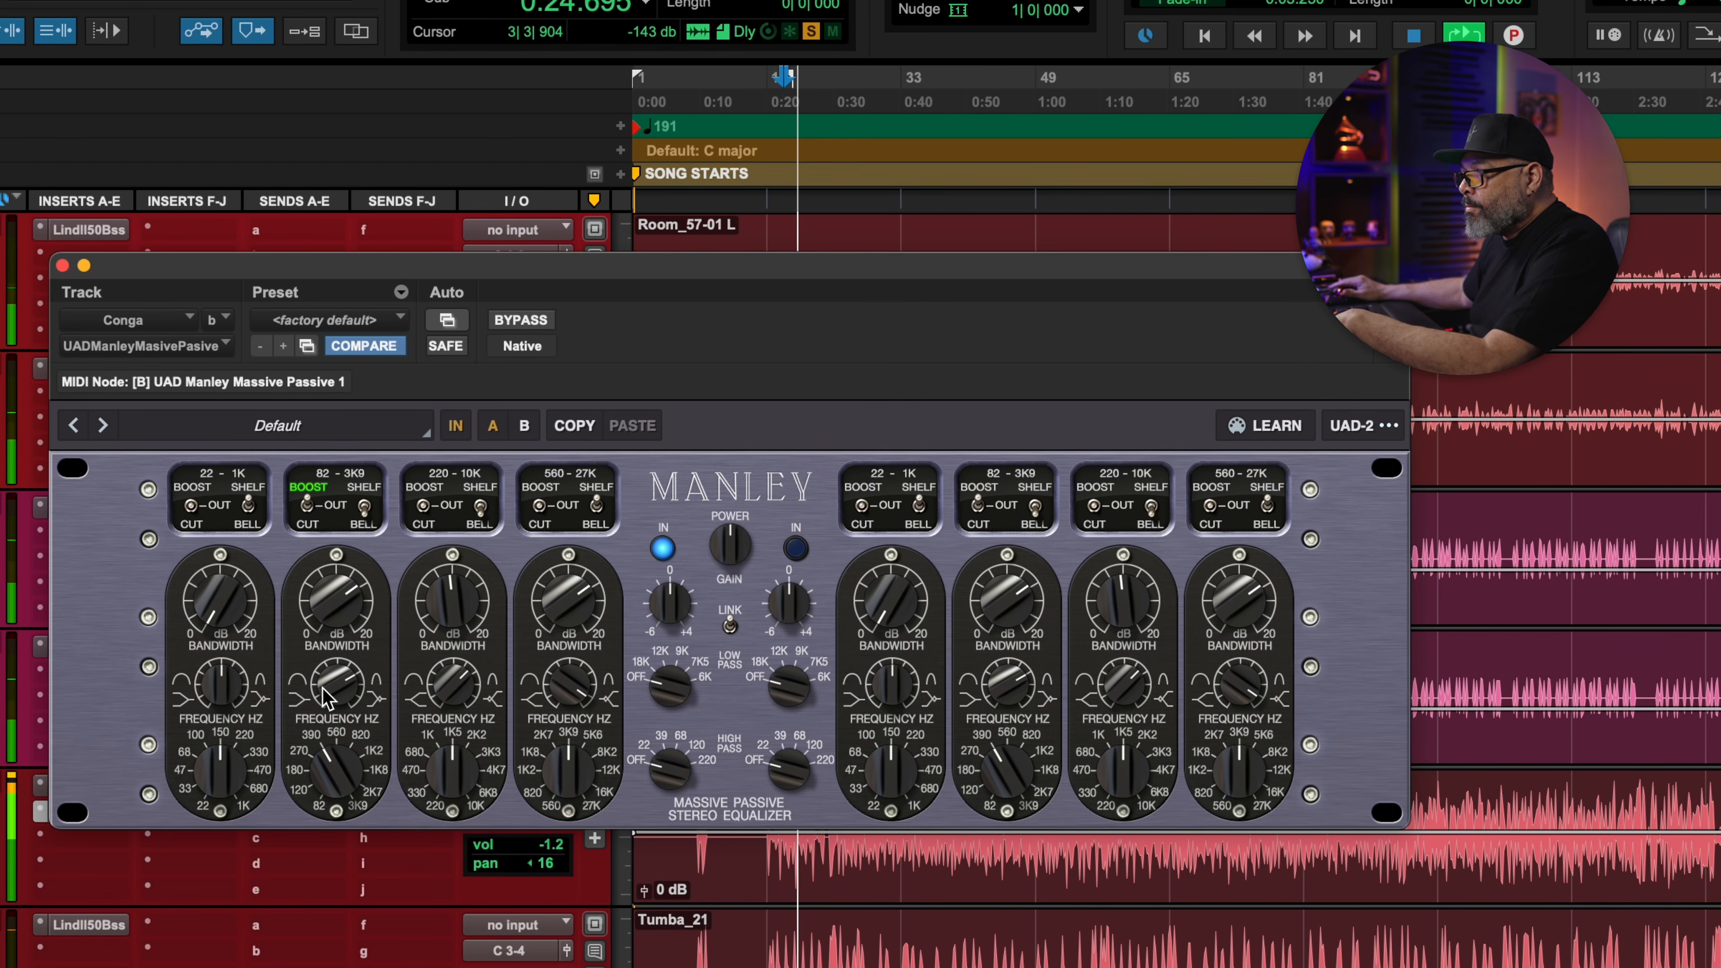
drag(322, 687, 311, 715)
key(space)
click(347, 598)
drag(324, 635, 324, 668)
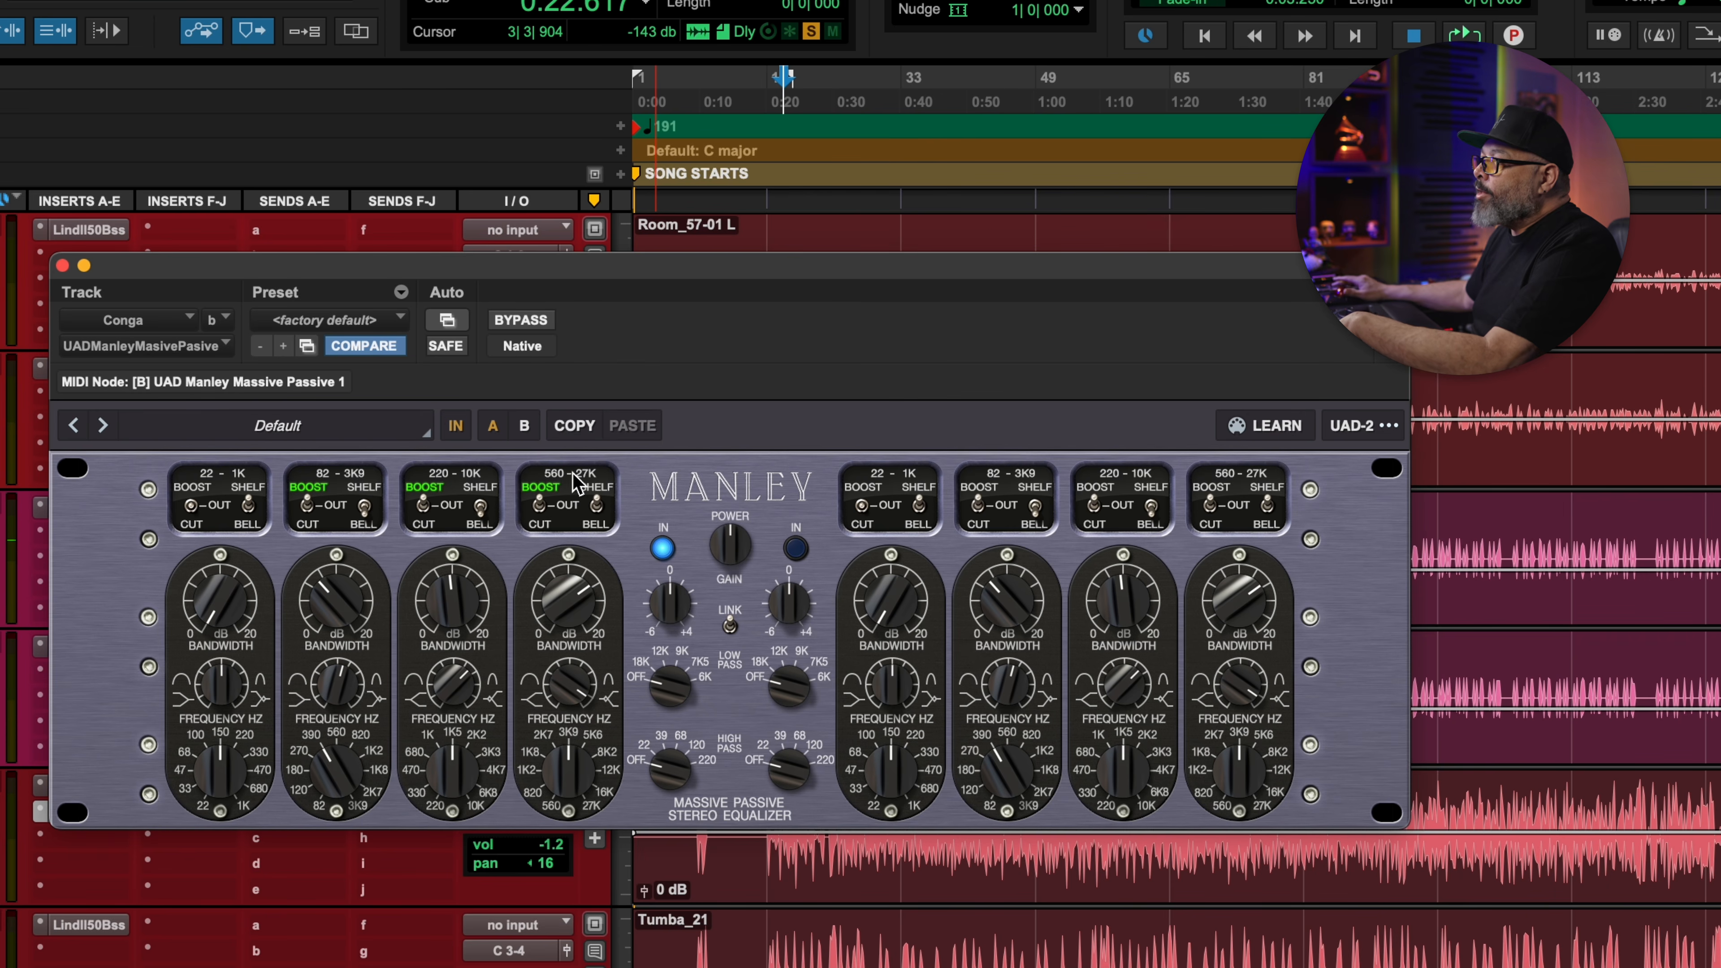
Raise the boost gains of the Conga equalizer's 220–10K, 82–3K9 and 560–27K bands slightly during playback
key(space)
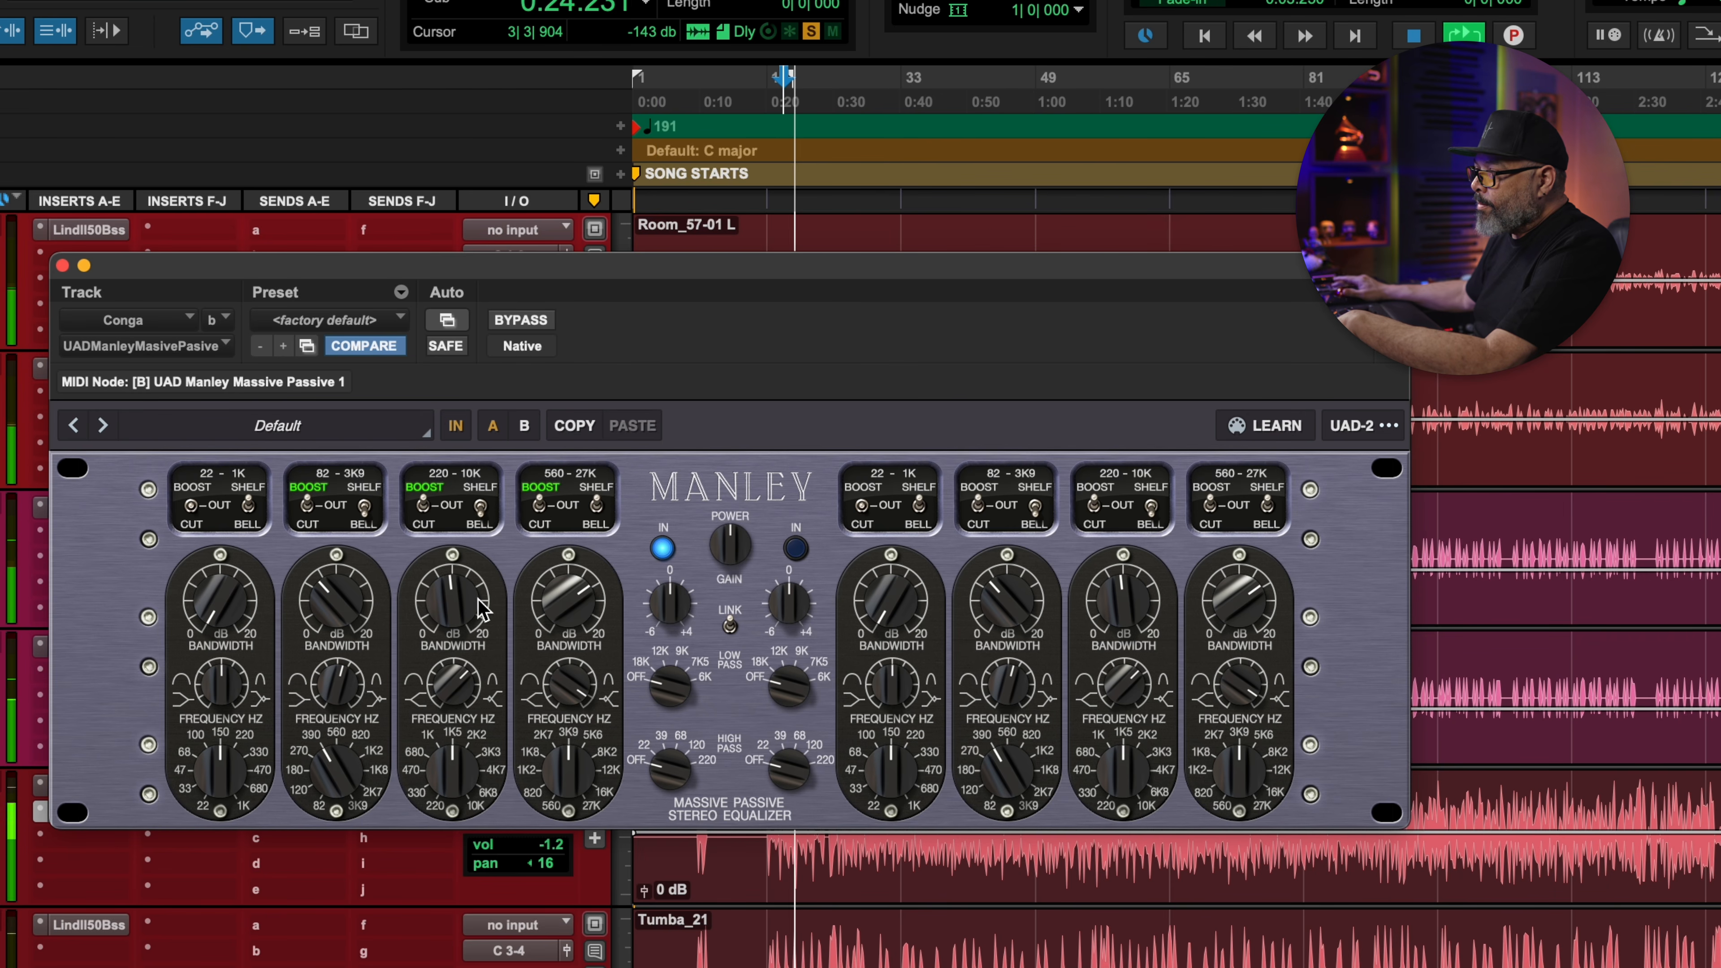
drag(486, 587, 488, 584)
drag(343, 582, 344, 577)
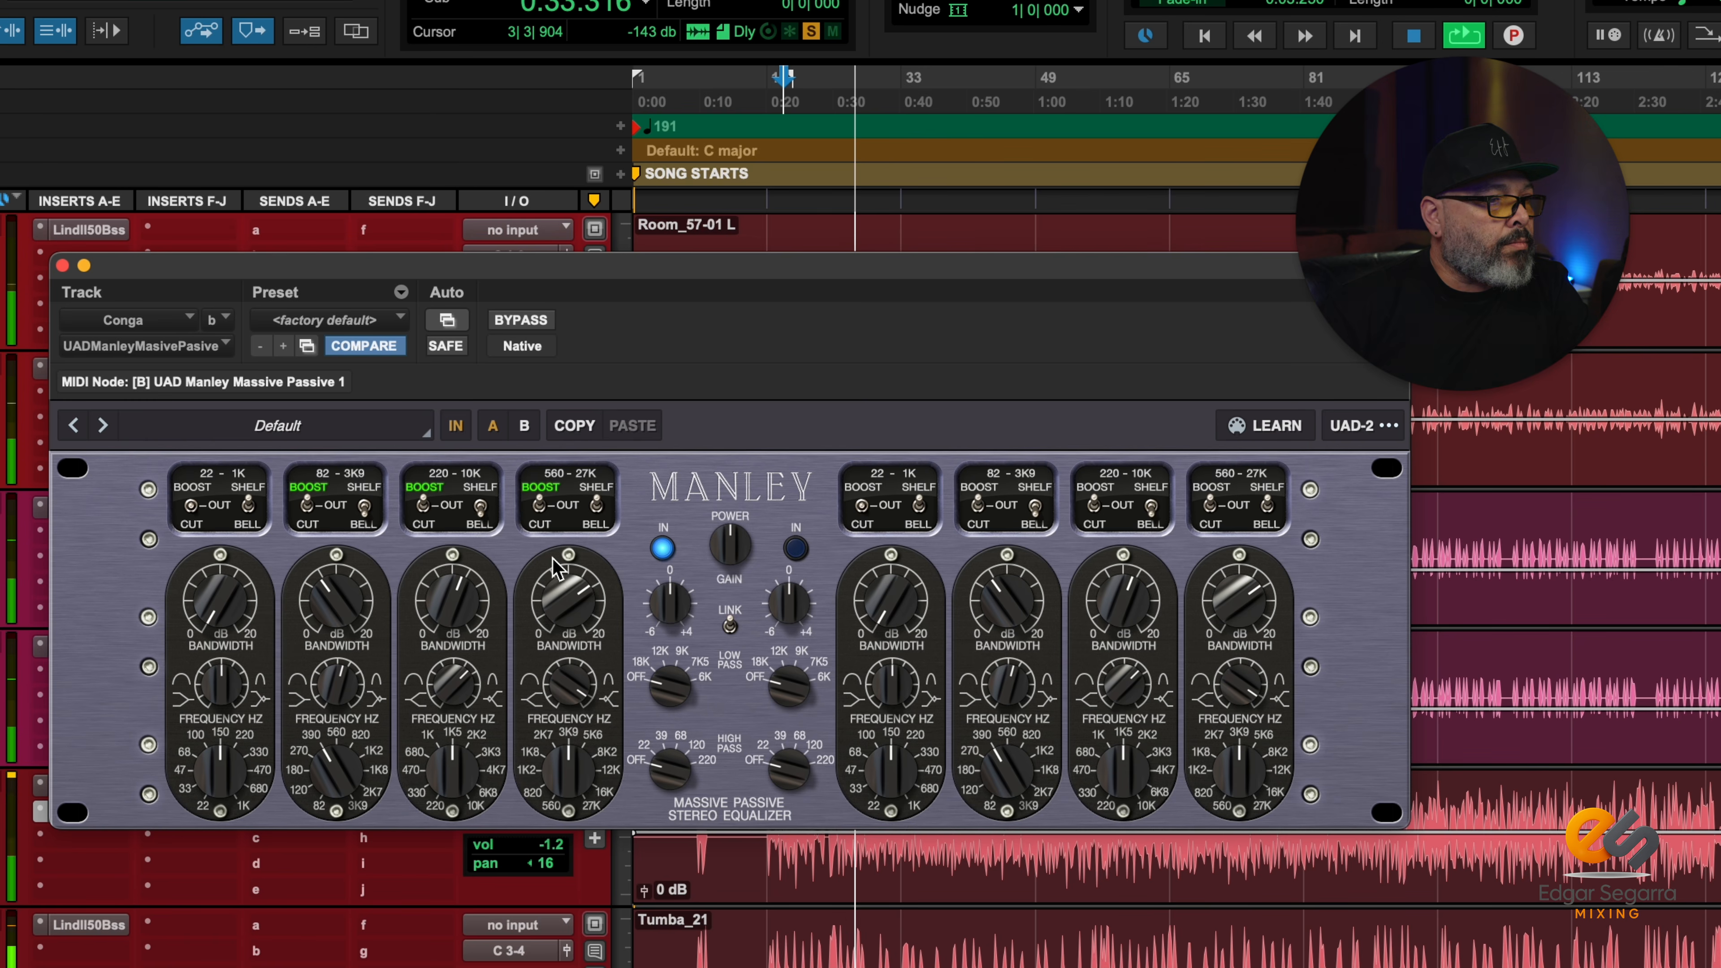
drag(573, 596, 581, 585)
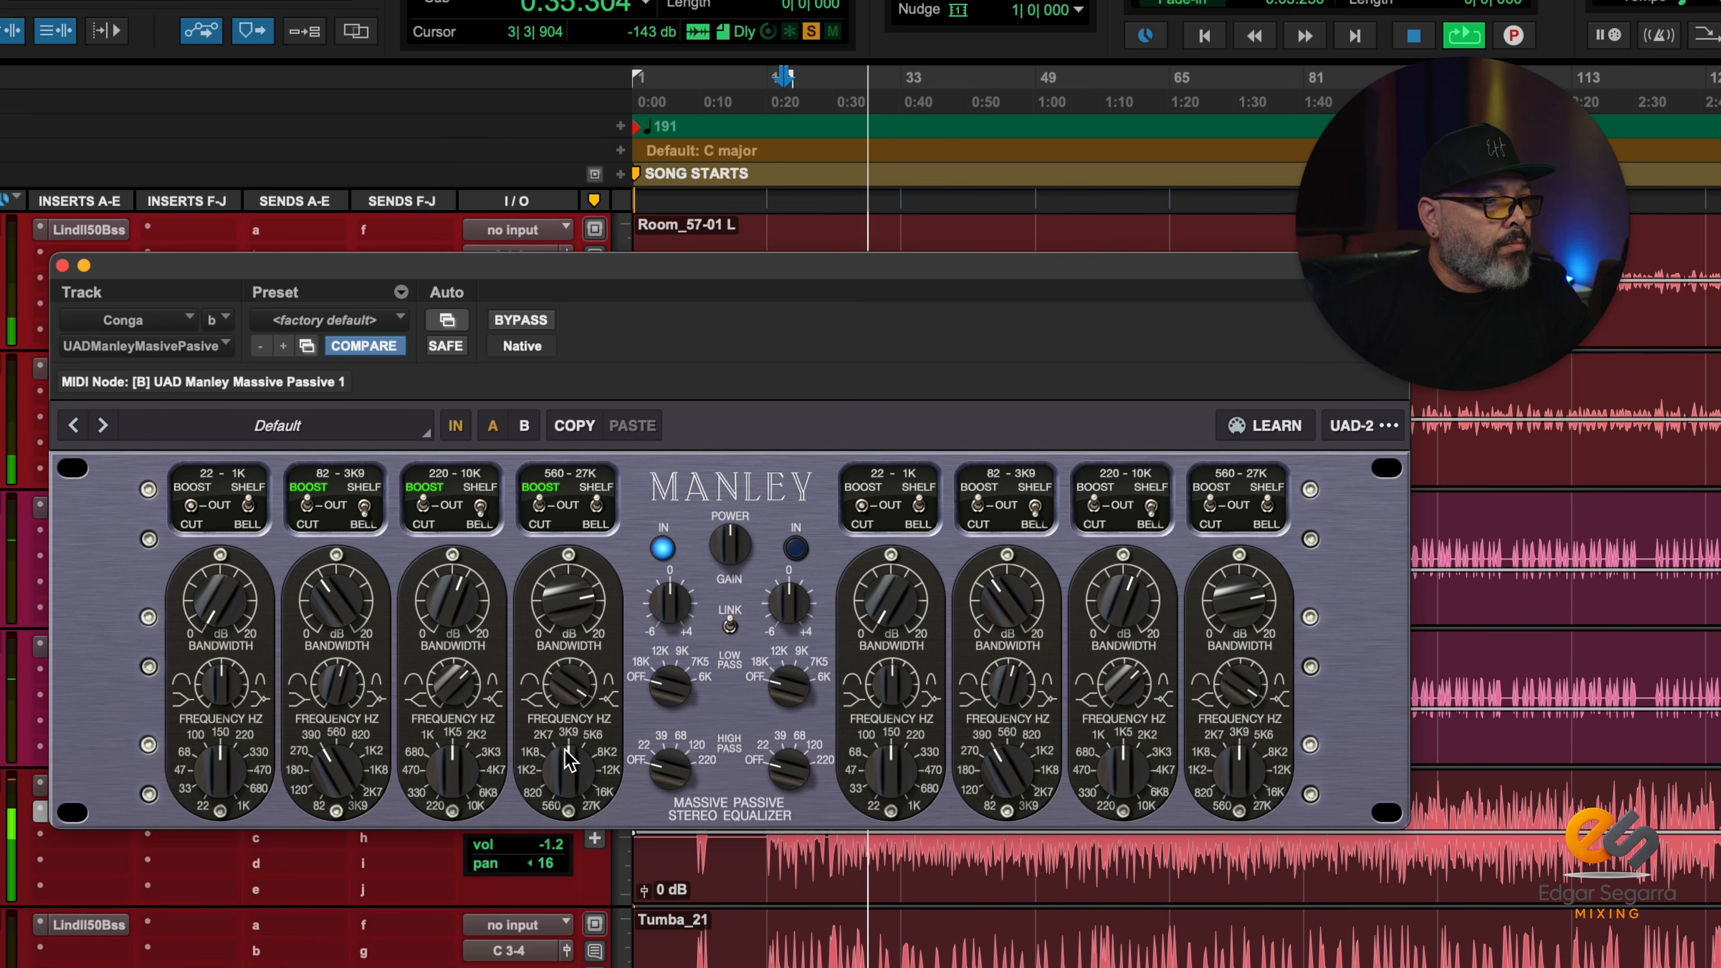
Lower the Conga equalizer's 560–27K band frequency to 2K7 and its 220–10K band frequency to 1K while auditioning
drag(568, 760, 566, 786)
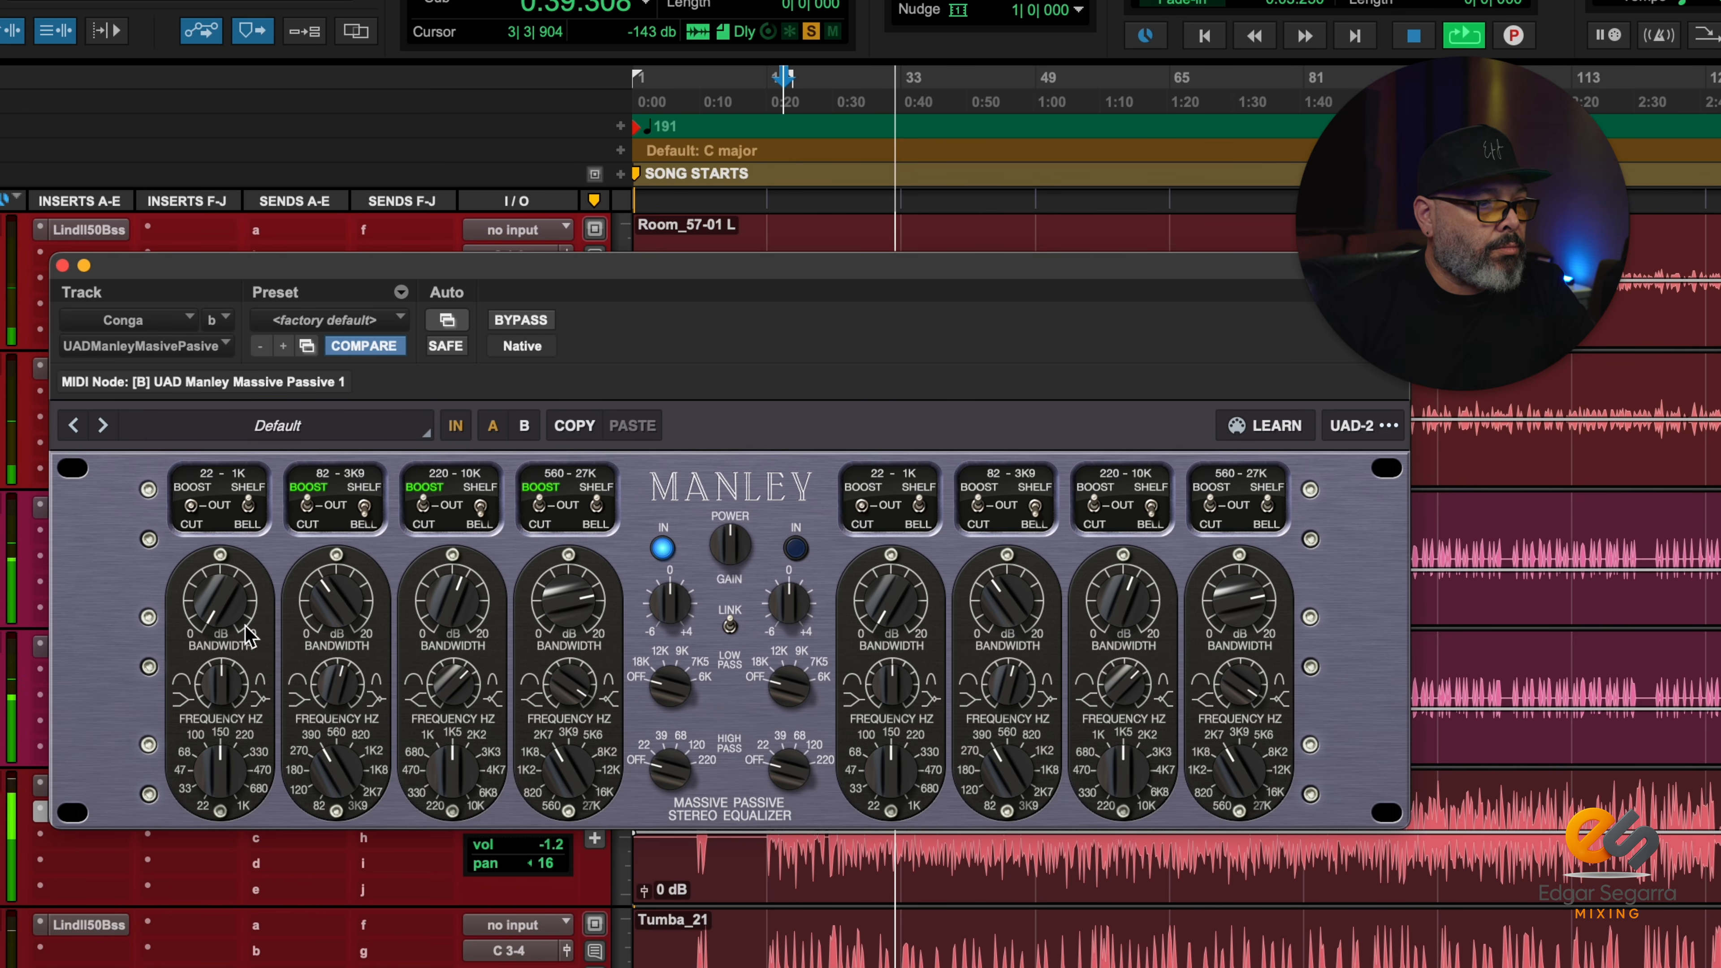
key(space)
drag(460, 767, 453, 783)
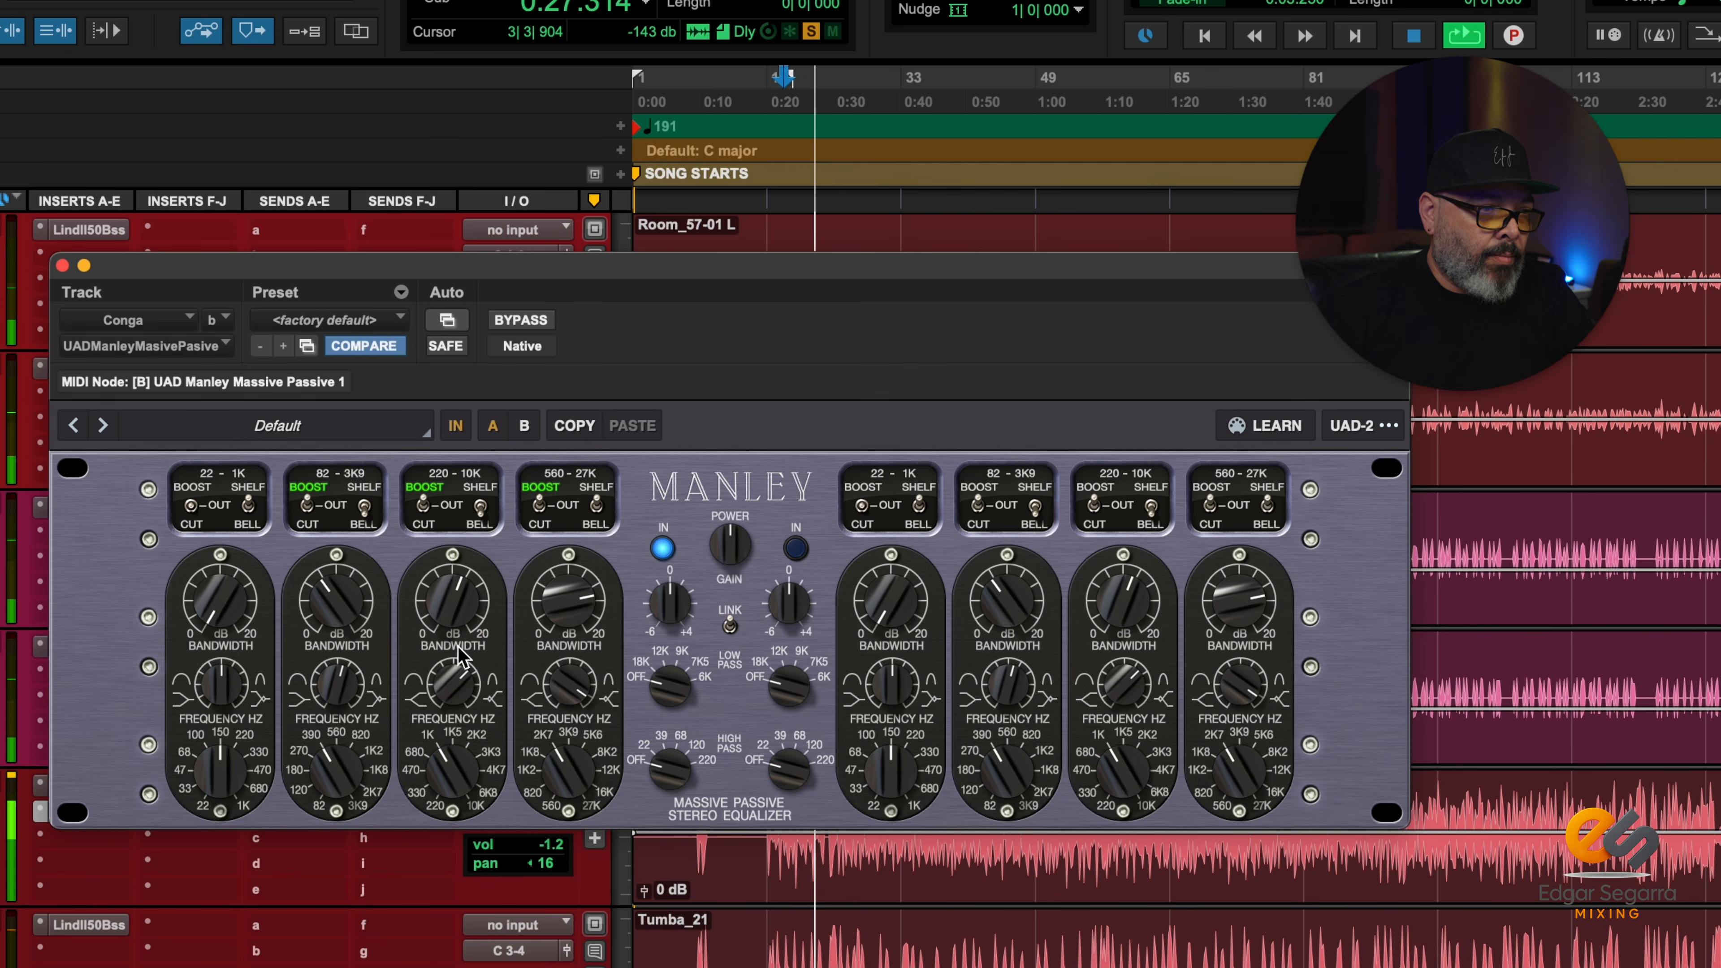
key(space)
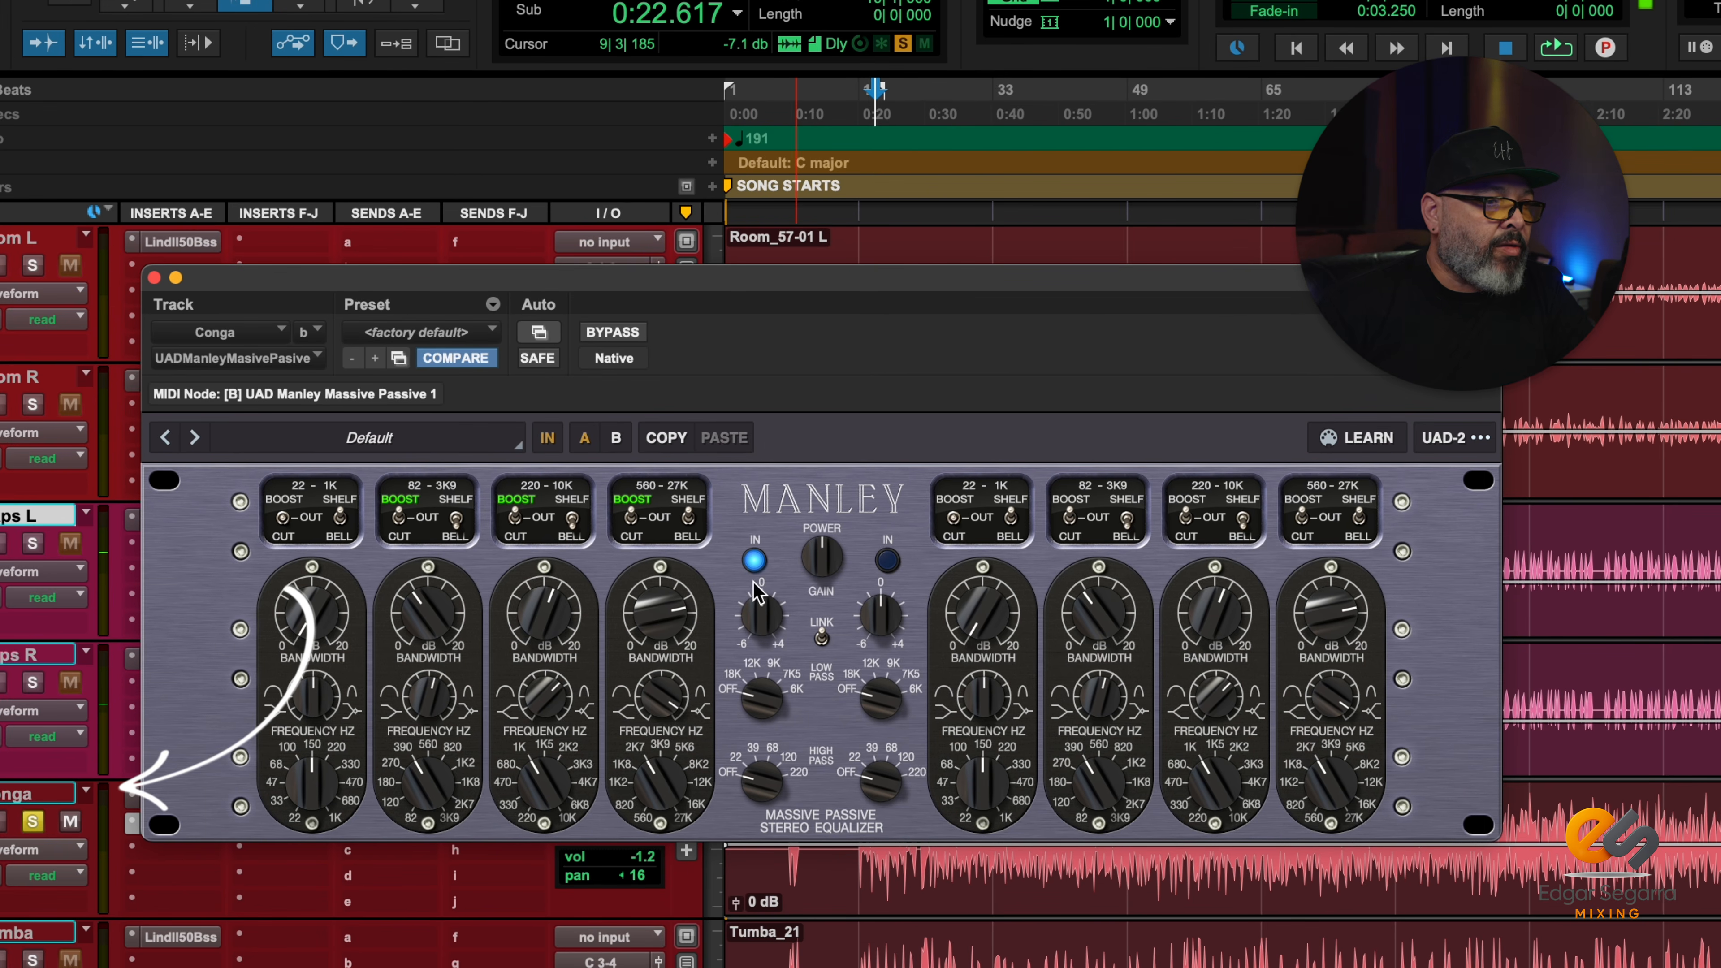
Trim the Conga equalizer's left channel output gain slightly below 0 during playback and clear the track's clip indicator
drag(764, 623, 757, 646)
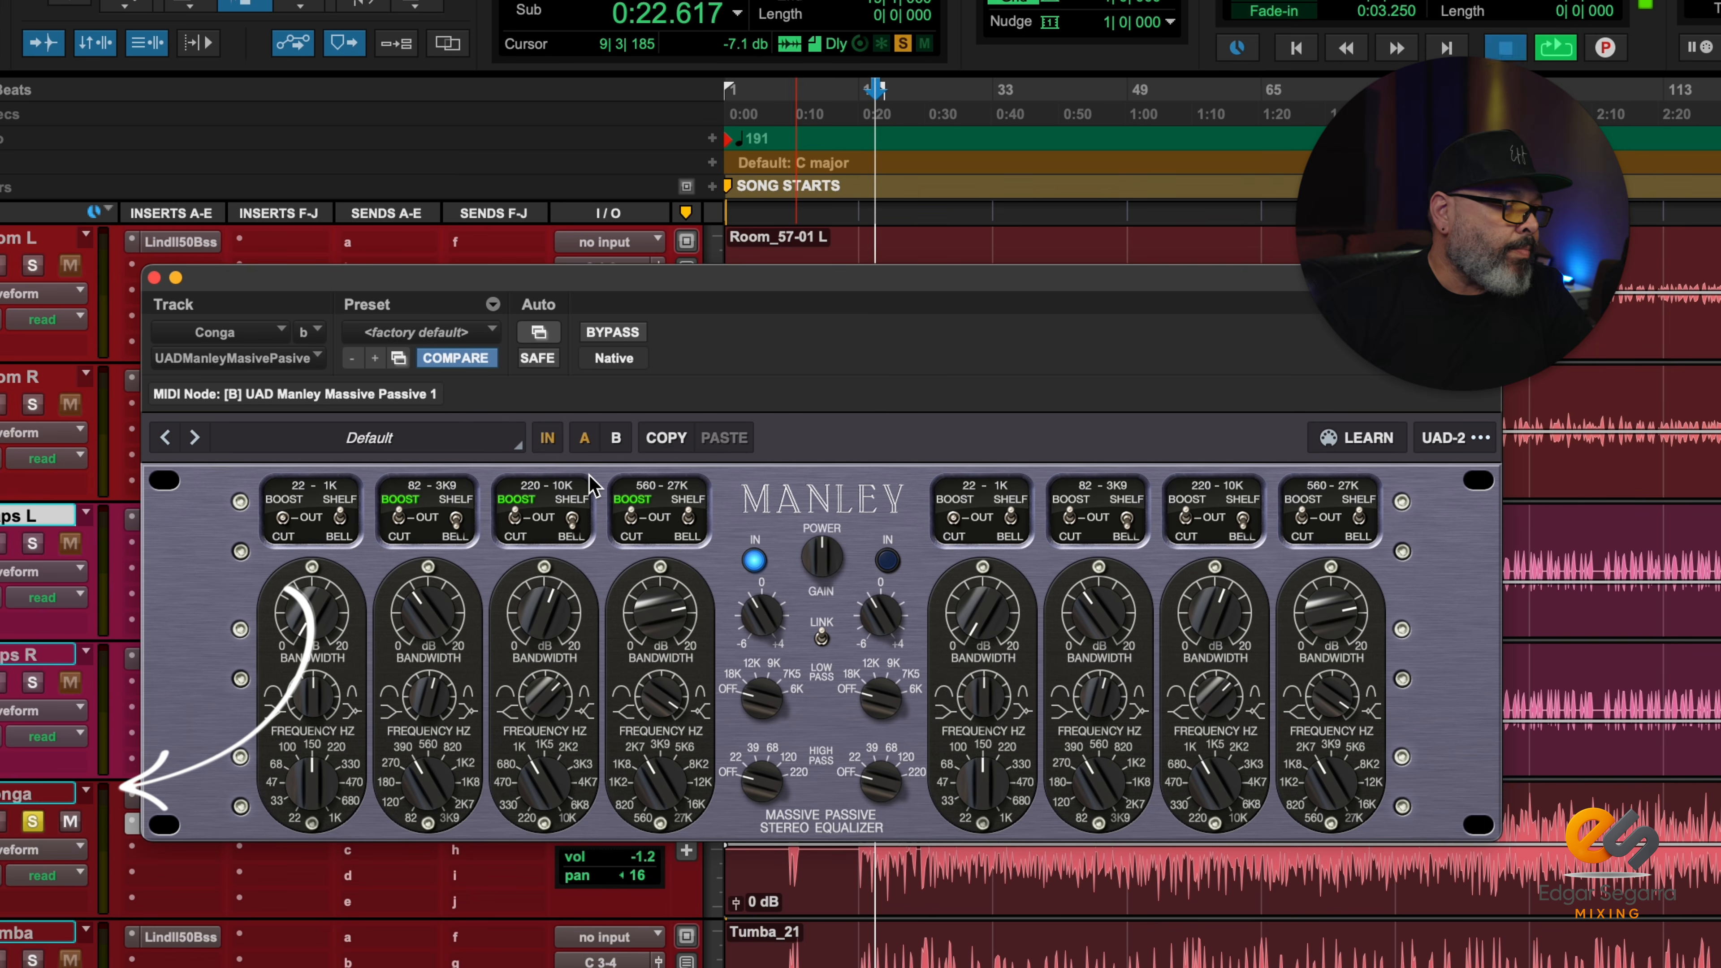
key(space)
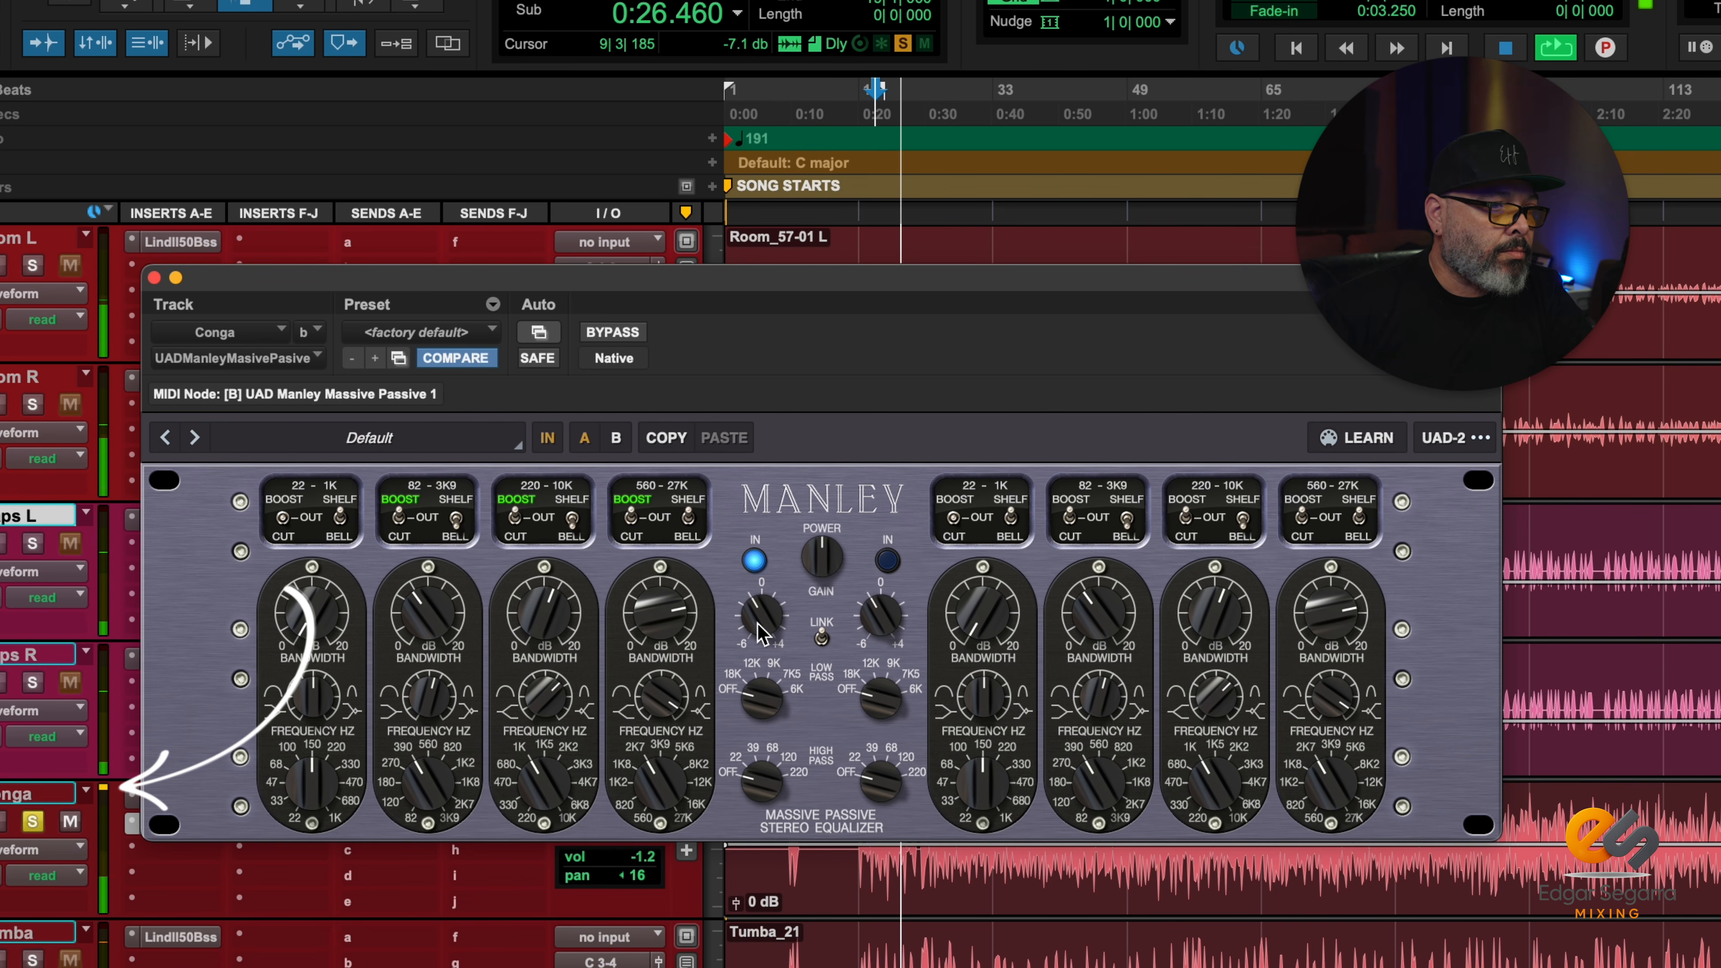
drag(760, 634, 750, 651)
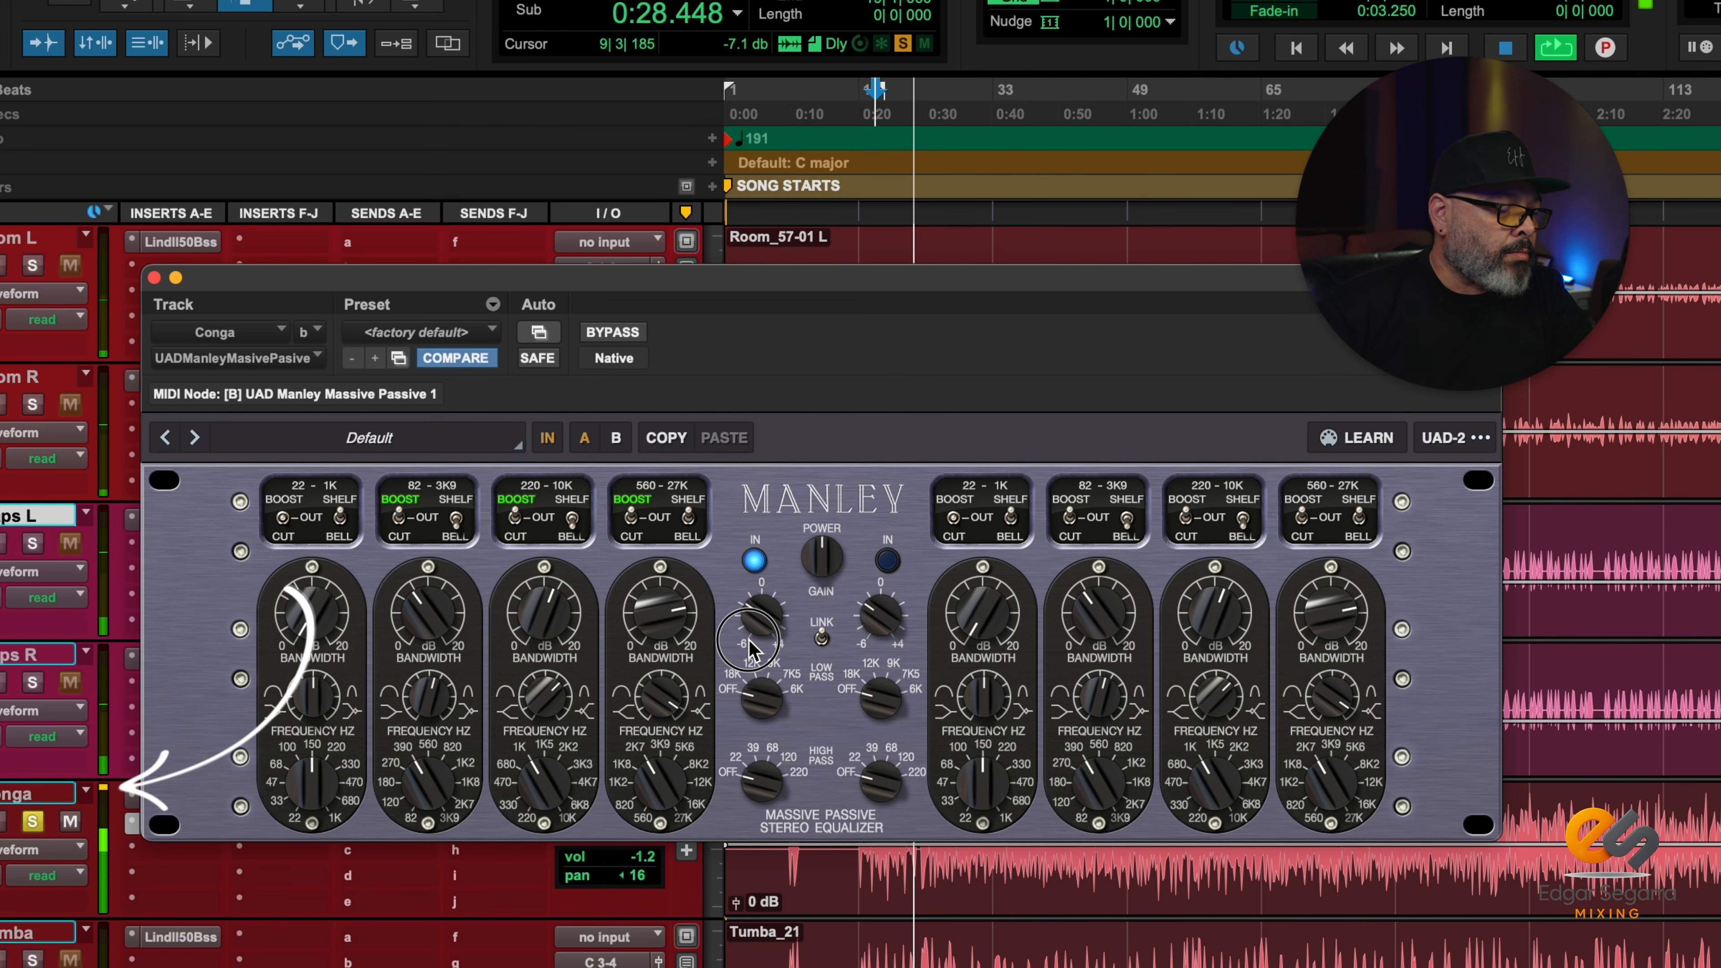
click(102, 791)
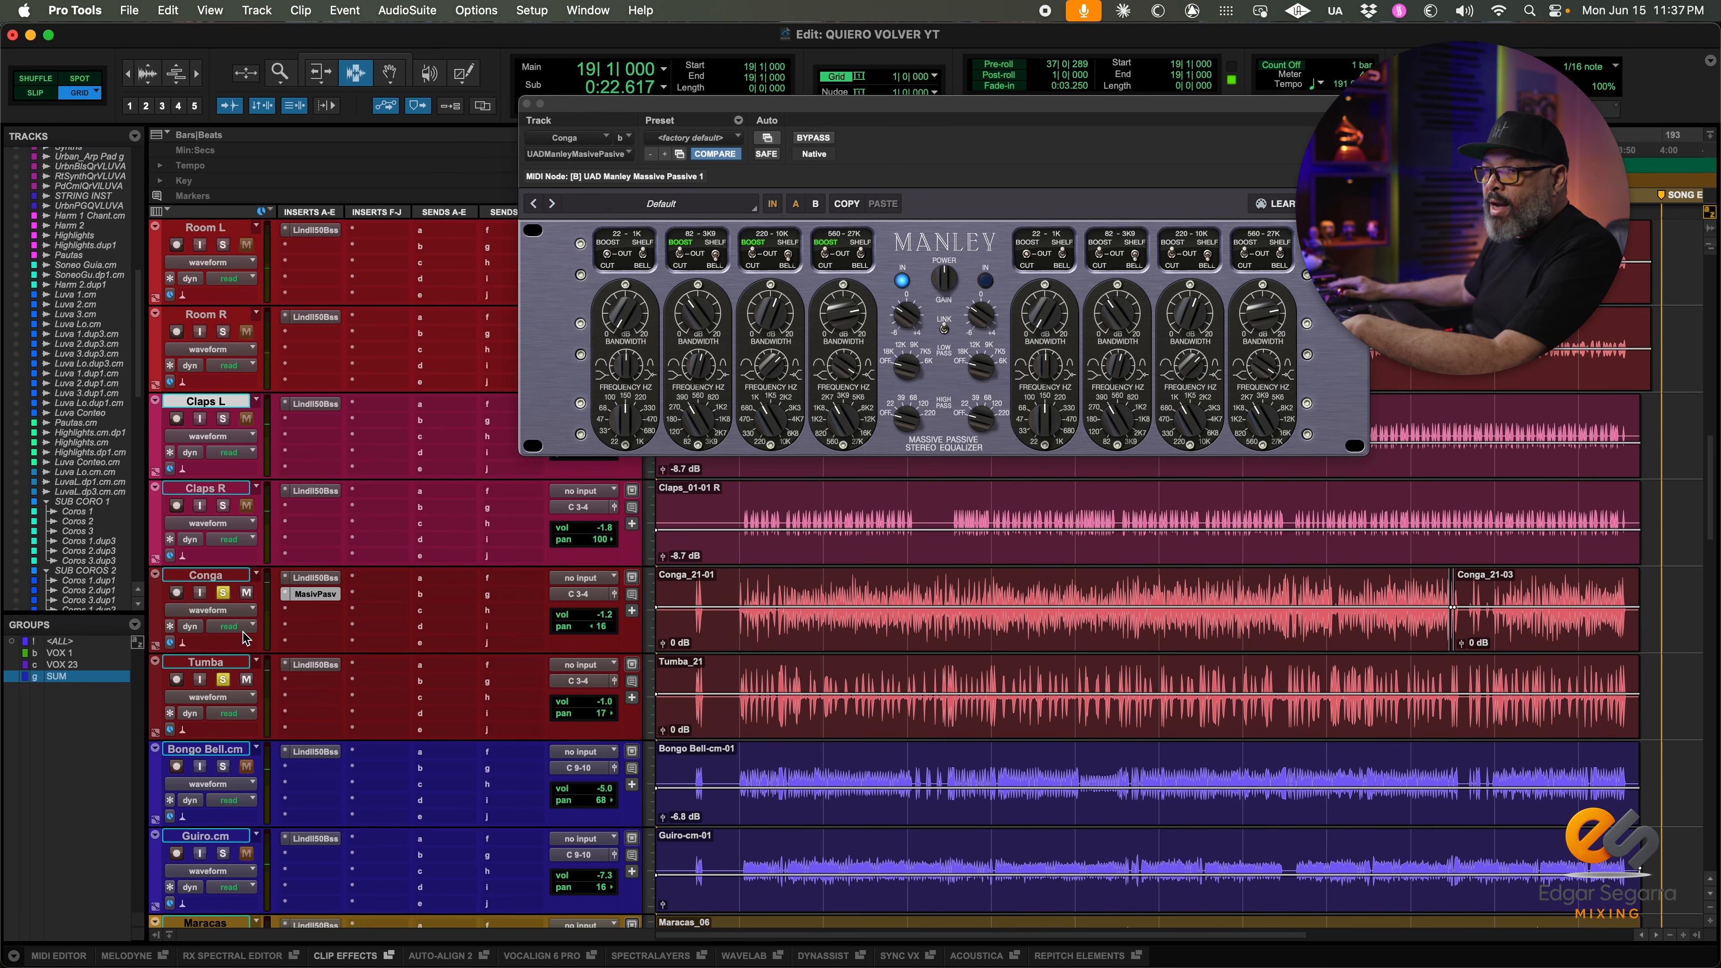
Insert the UADx Manley Massive Passive EQ (mono) on the Tumba track and audition the track from bar 39
click(290, 686)
text(massi)
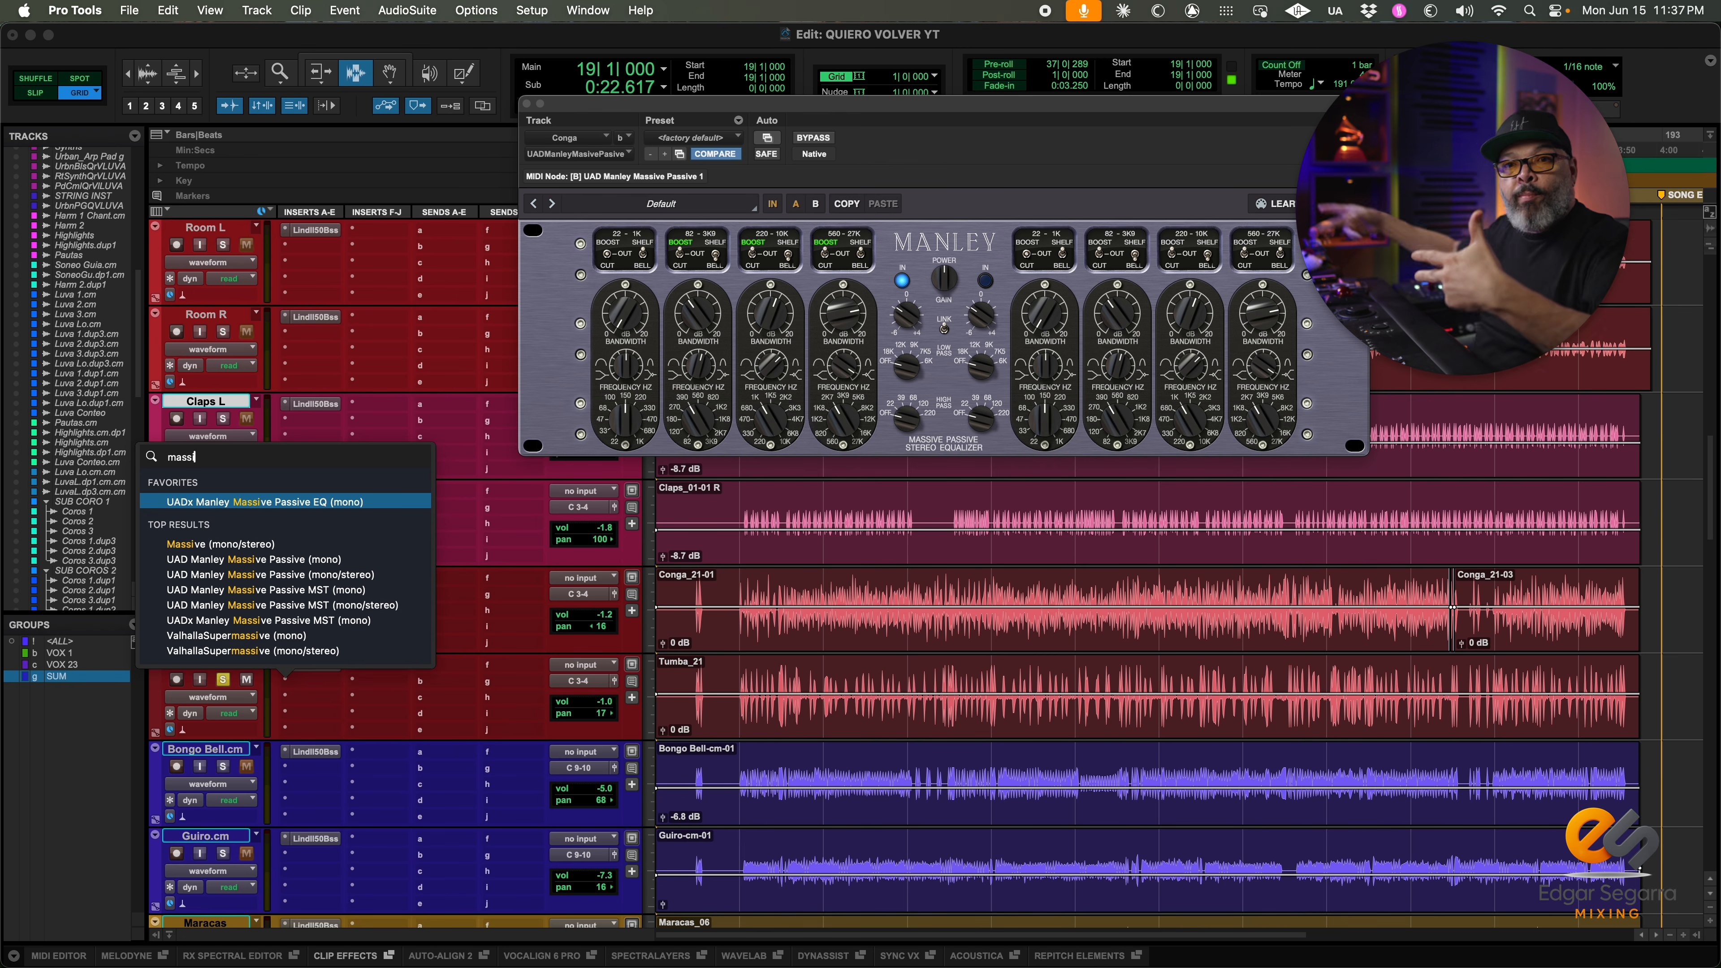
key(Return)
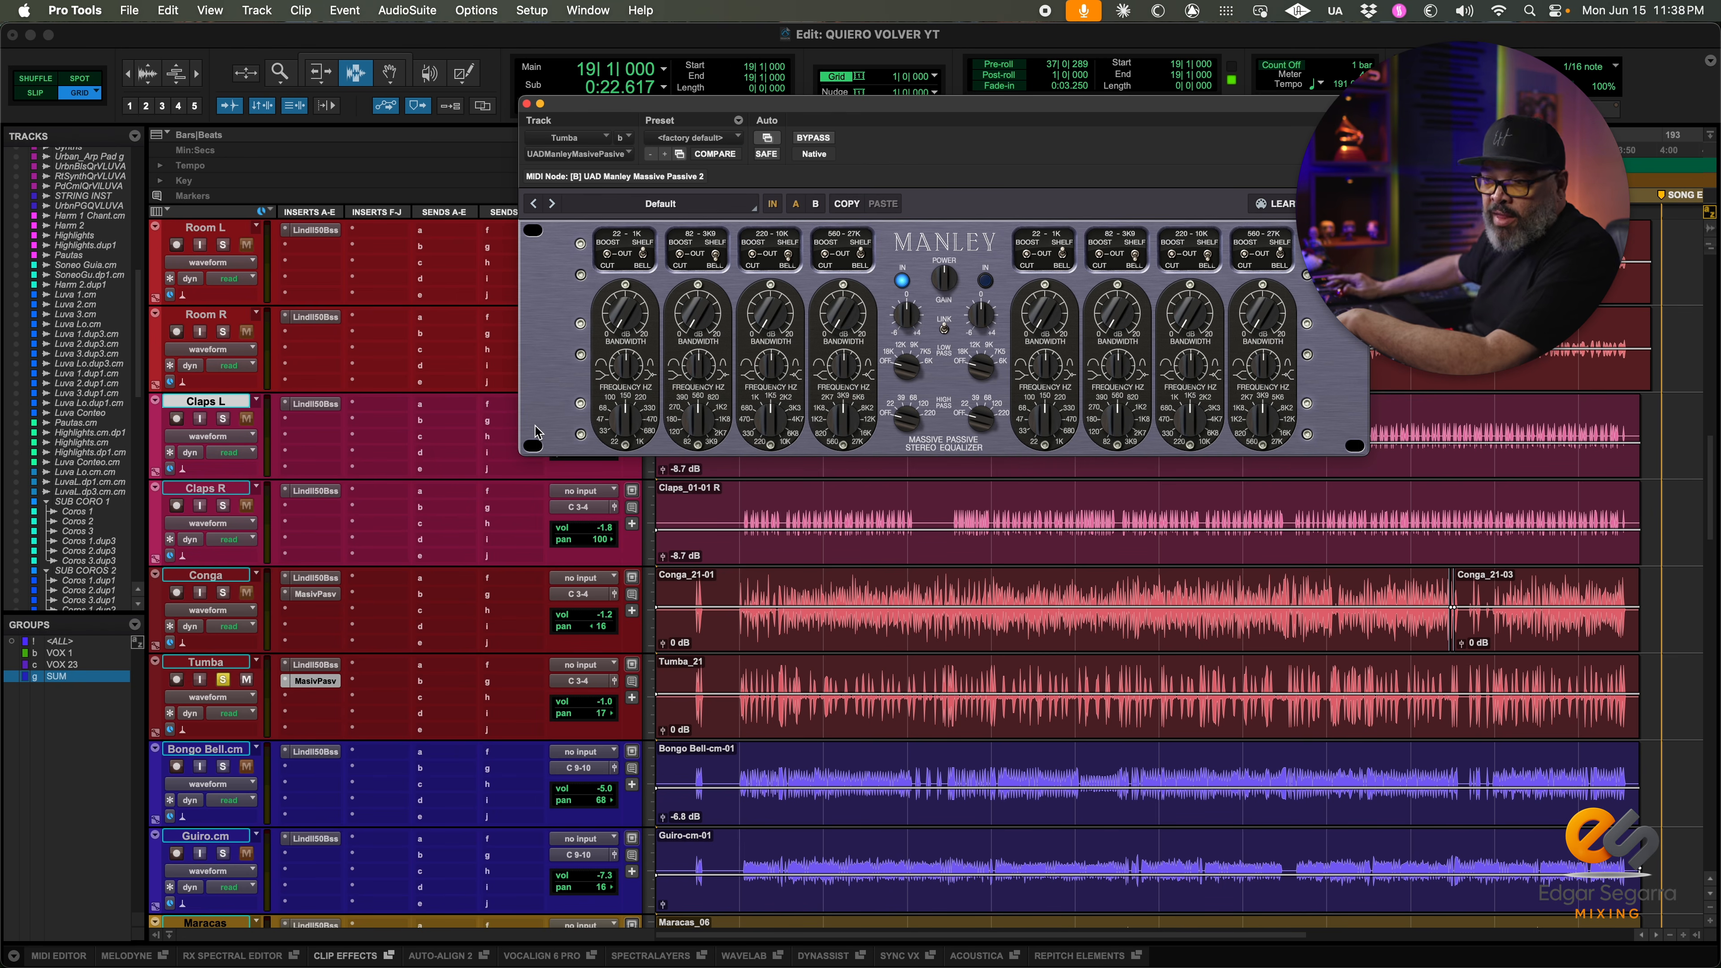
click(856, 664)
key(space)
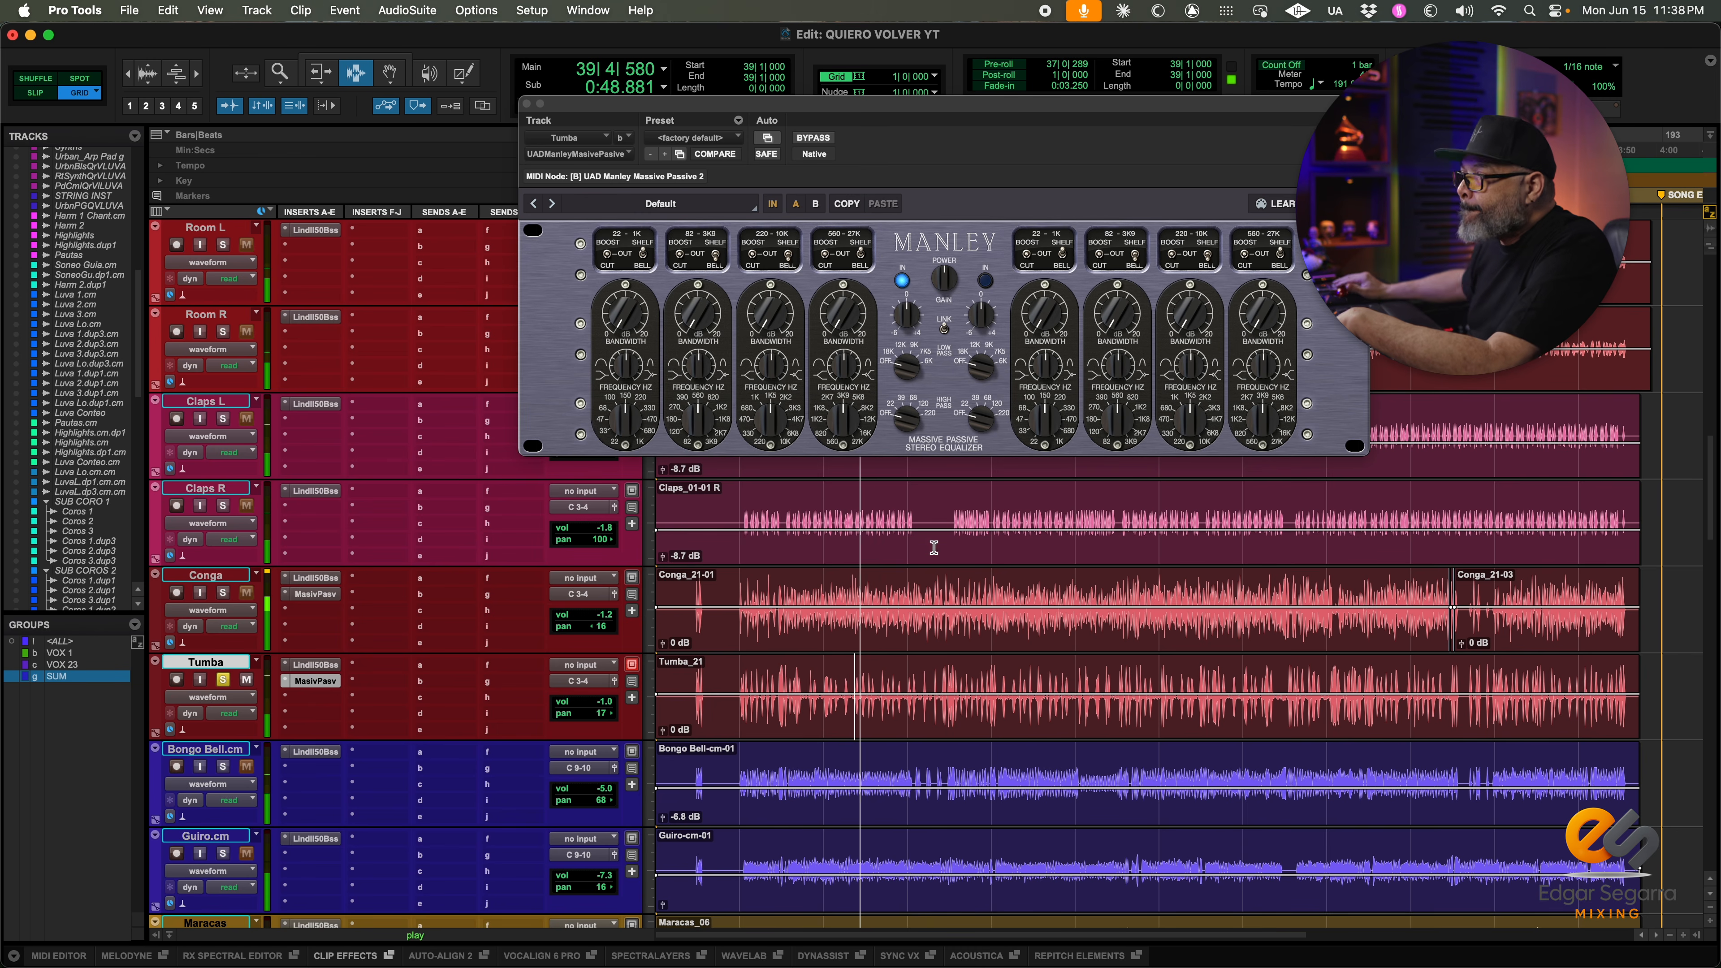
key(space)
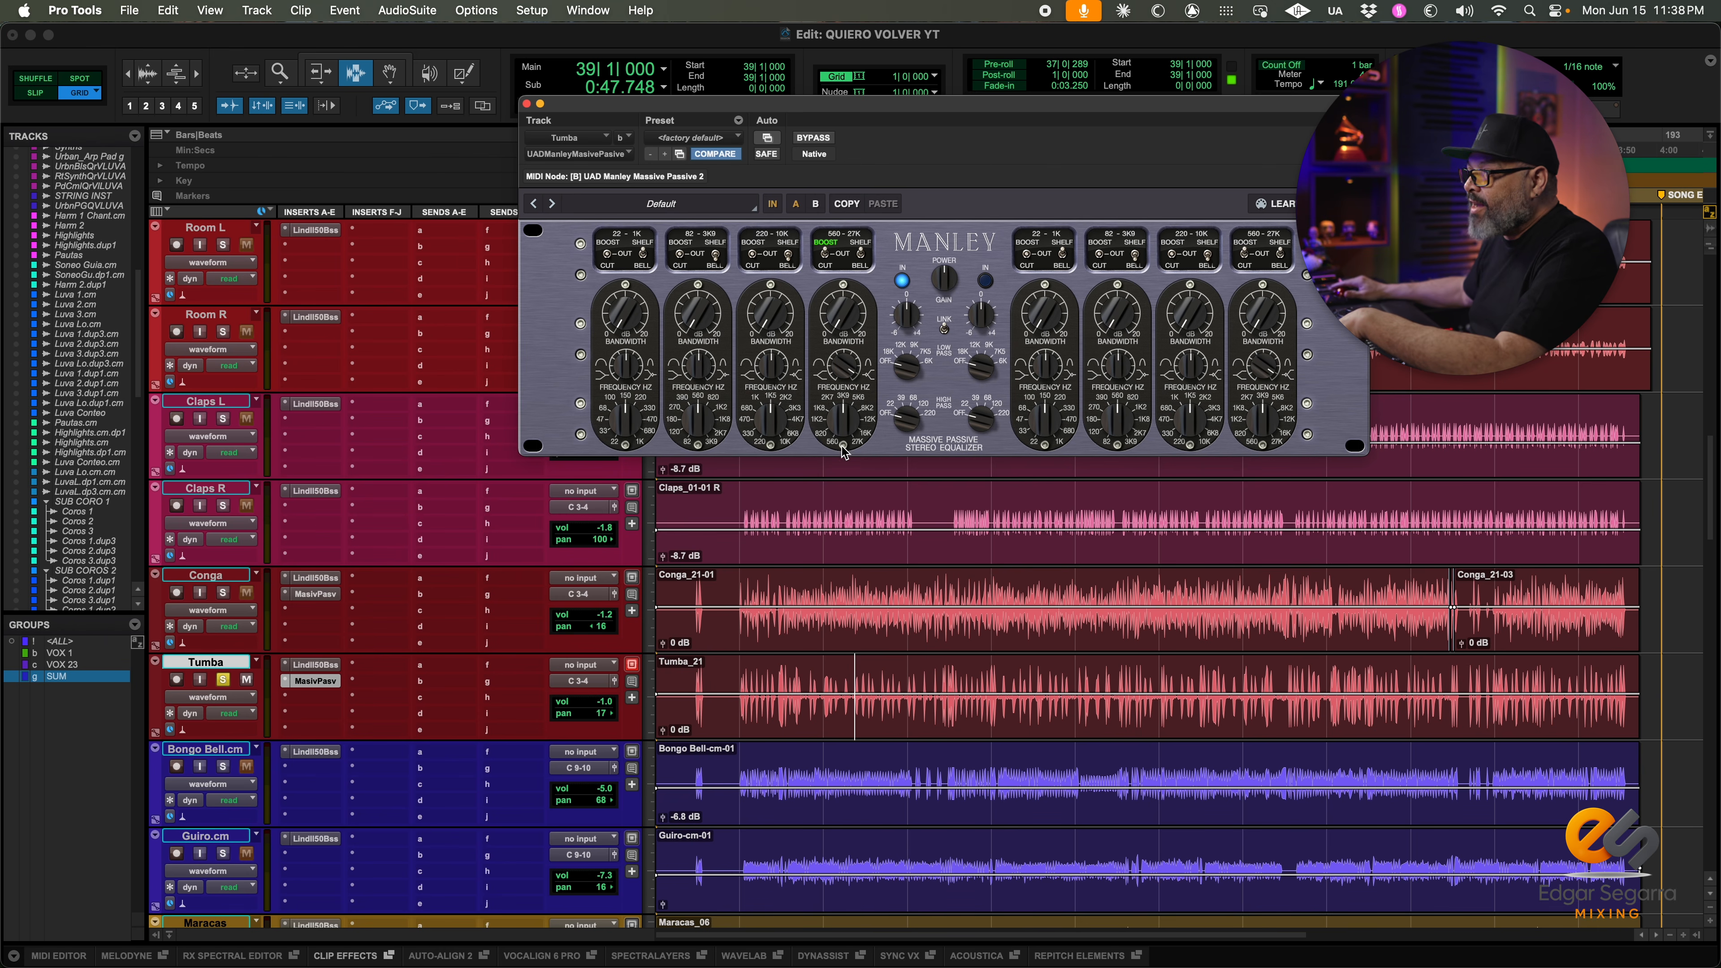
Set a high boost gain on the Tumba equalizer's 560–27K band and lower its frequency to about 1K8 while auditioning
key(space)
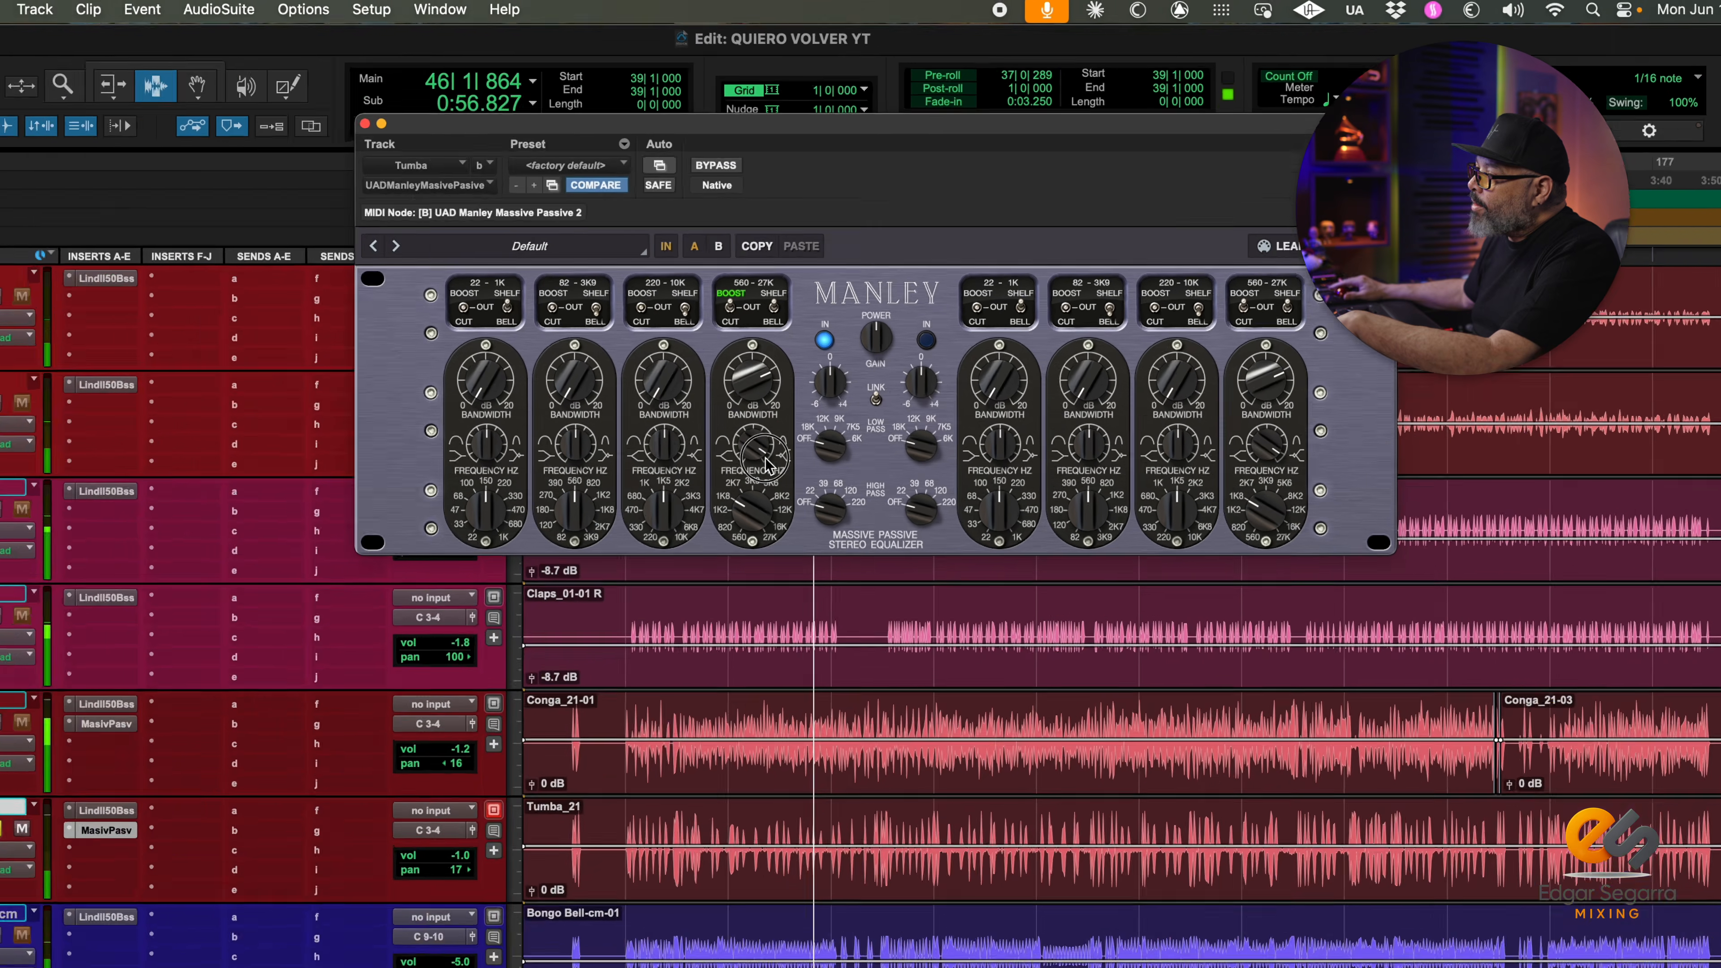
drag(860, 368, 848, 325)
mouse_move(575, 535)
mouse_down()
mouse_move(612, 467)
mouse_move(587, 519)
mouse_up()
Compare the Tumba sound with the Massive Passive's left channel switched out and back in
key(space)
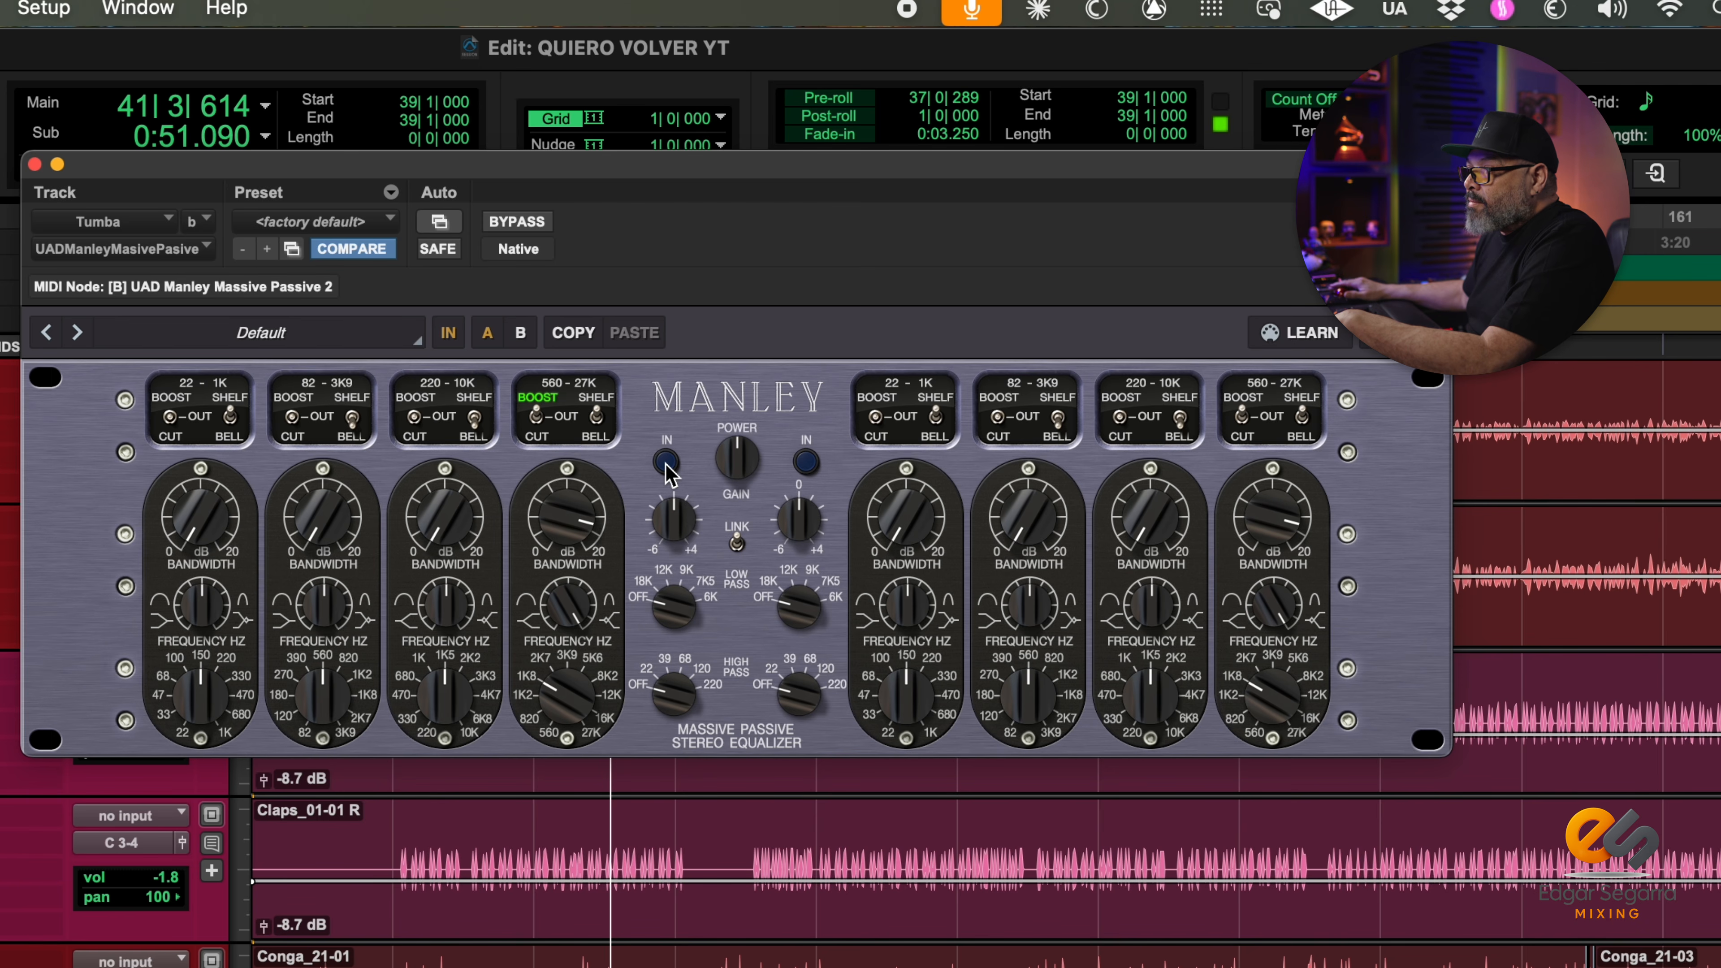
key(space)
click(667, 463)
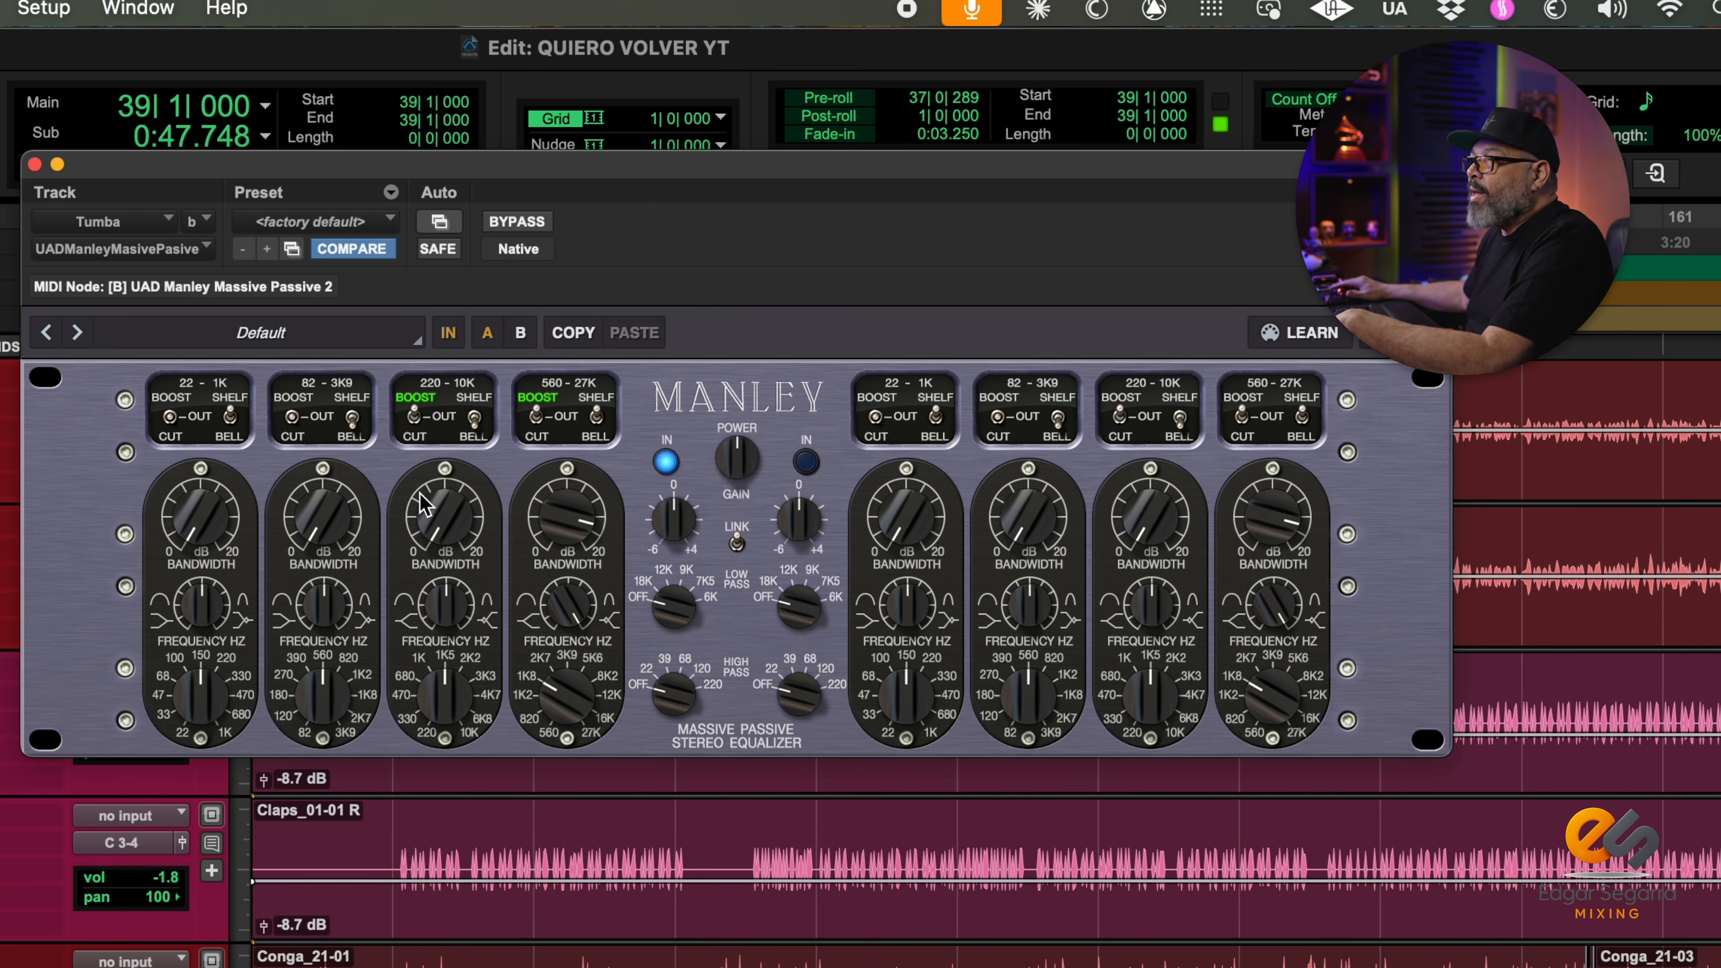
Boost the Tumba equalizer's 220–10K band at mid-range gain, adjusting its bandwidth and raising its frequency with the 560–27K band switched out
drag(434, 545, 508, 449)
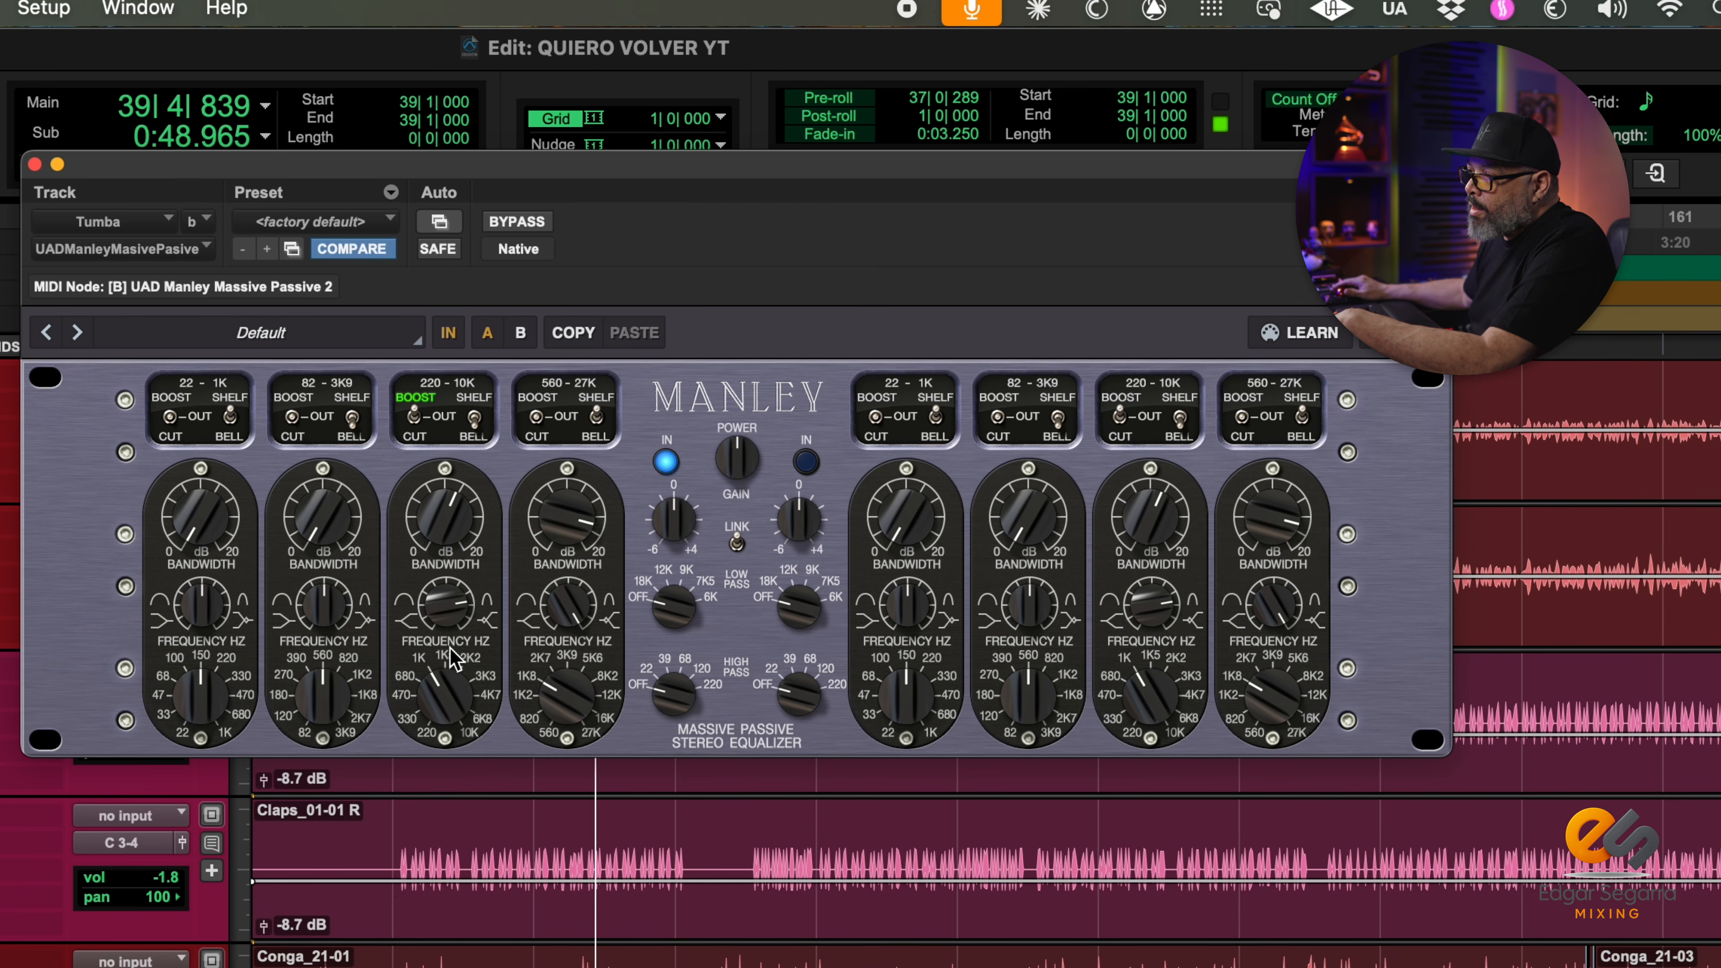
drag(436, 686, 464, 622)
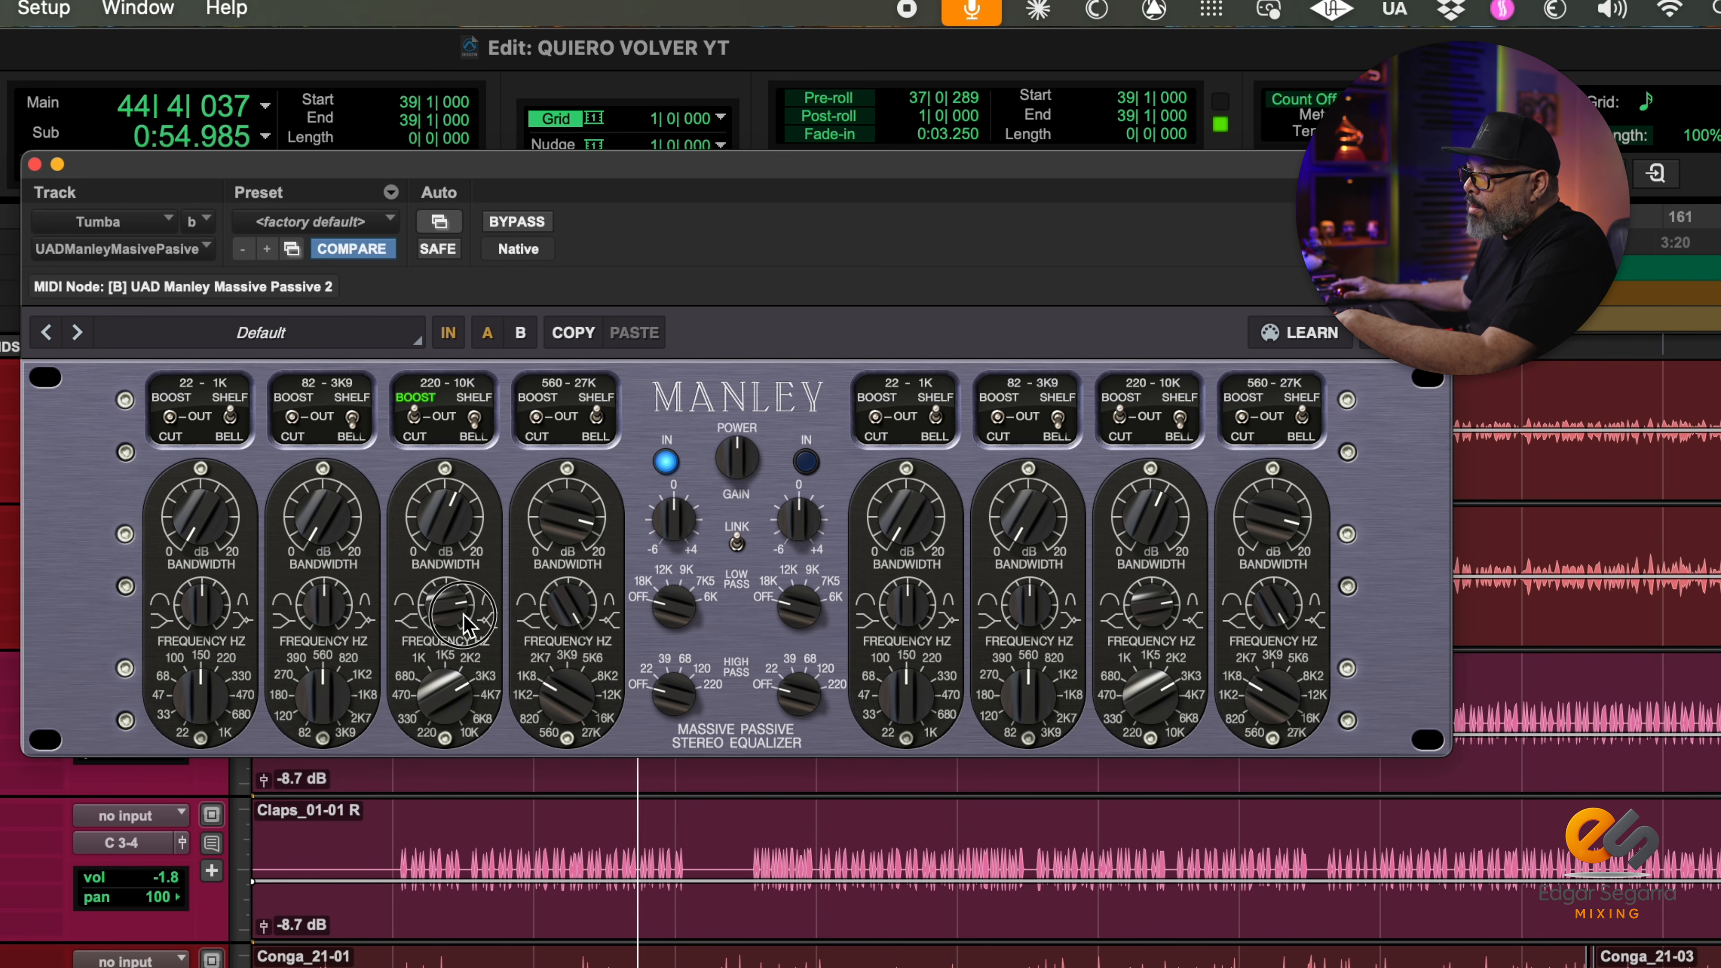
key(space)
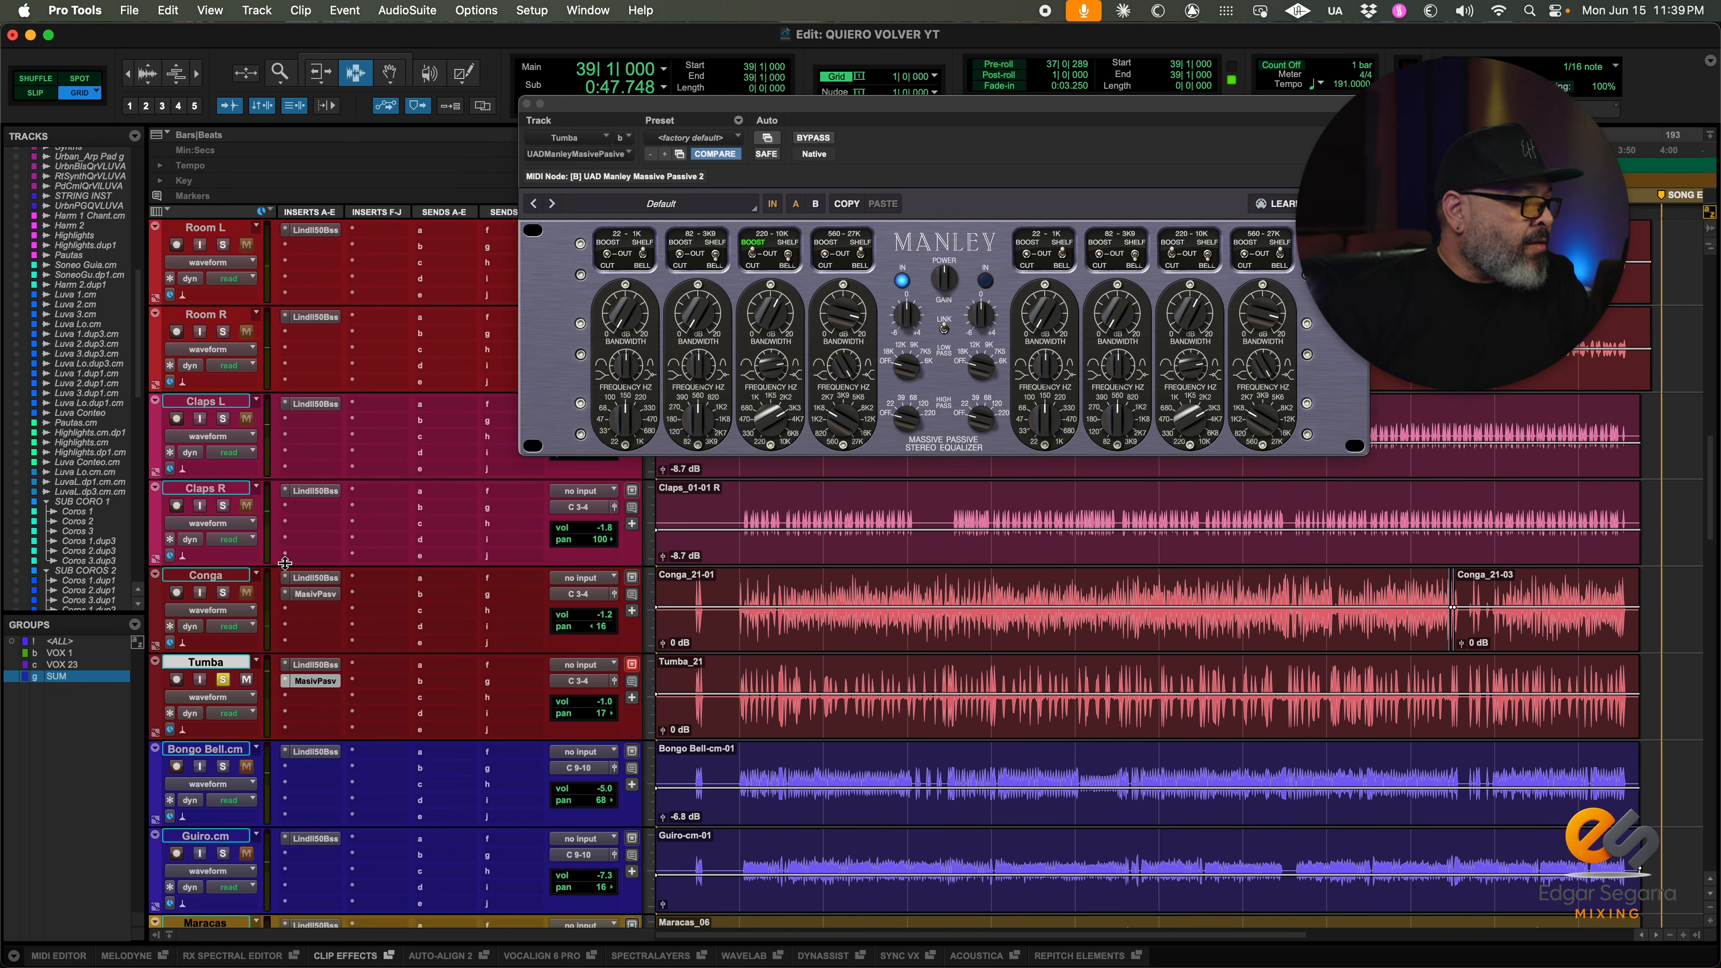
Check the Lindell 50 Buss plugin on the Conga track and listen to the percussion with the Tumba unsoloed
click(311, 578)
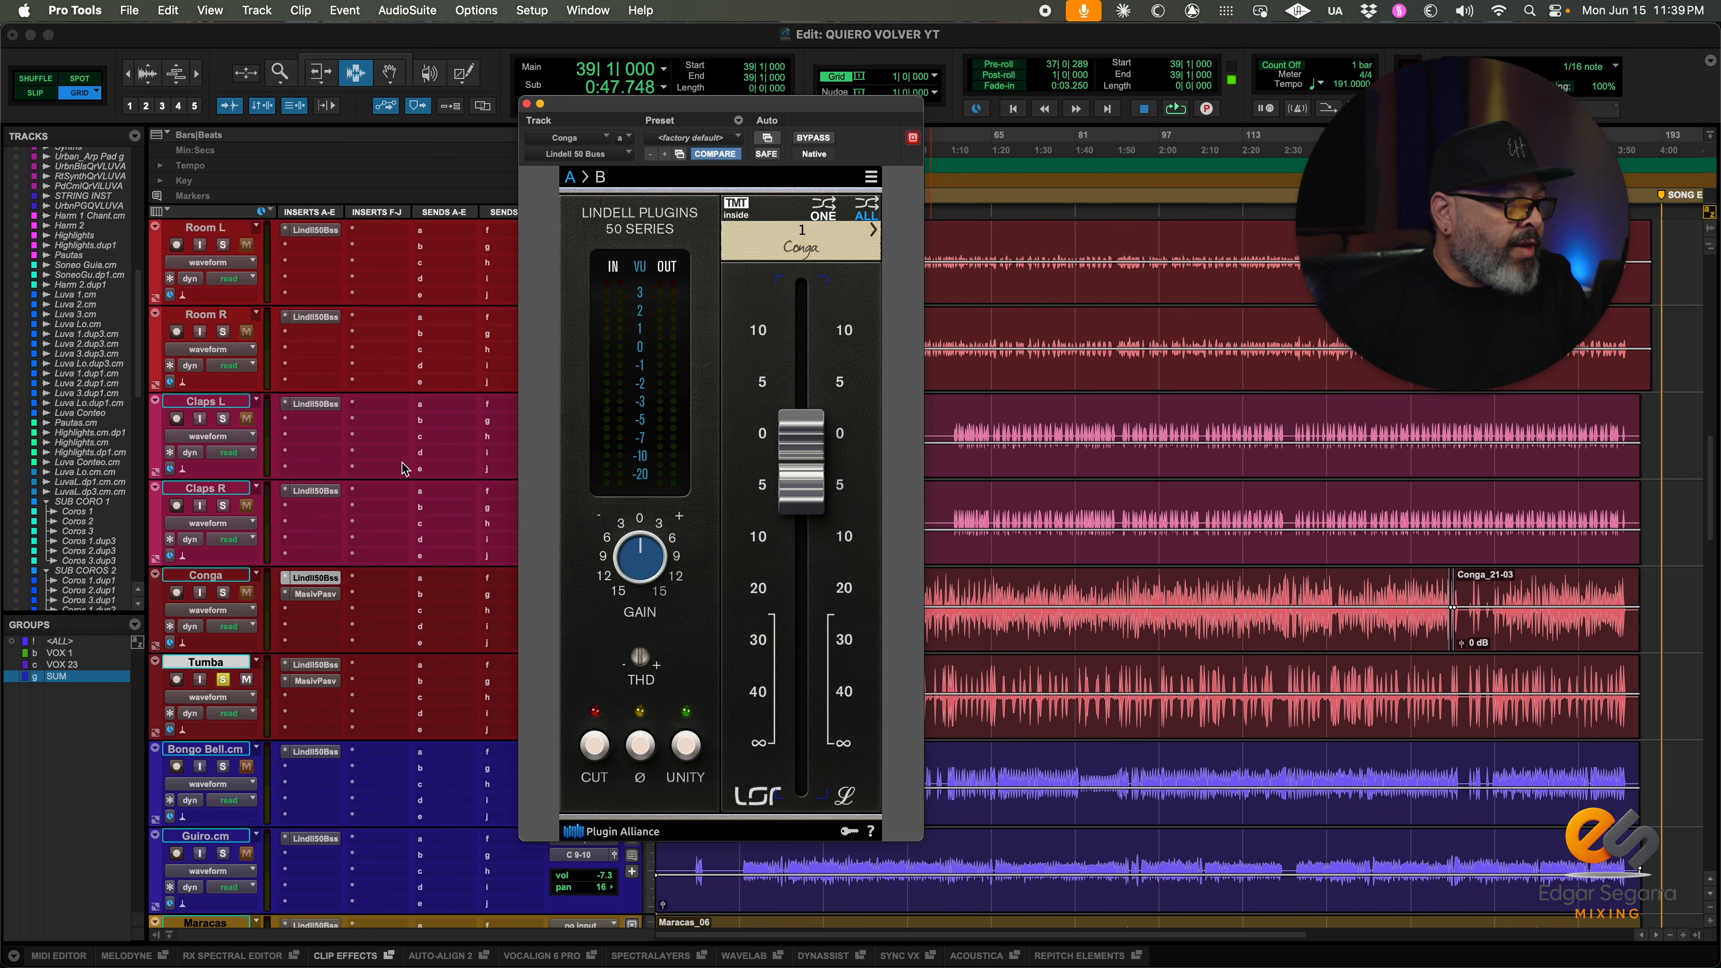
key(space)
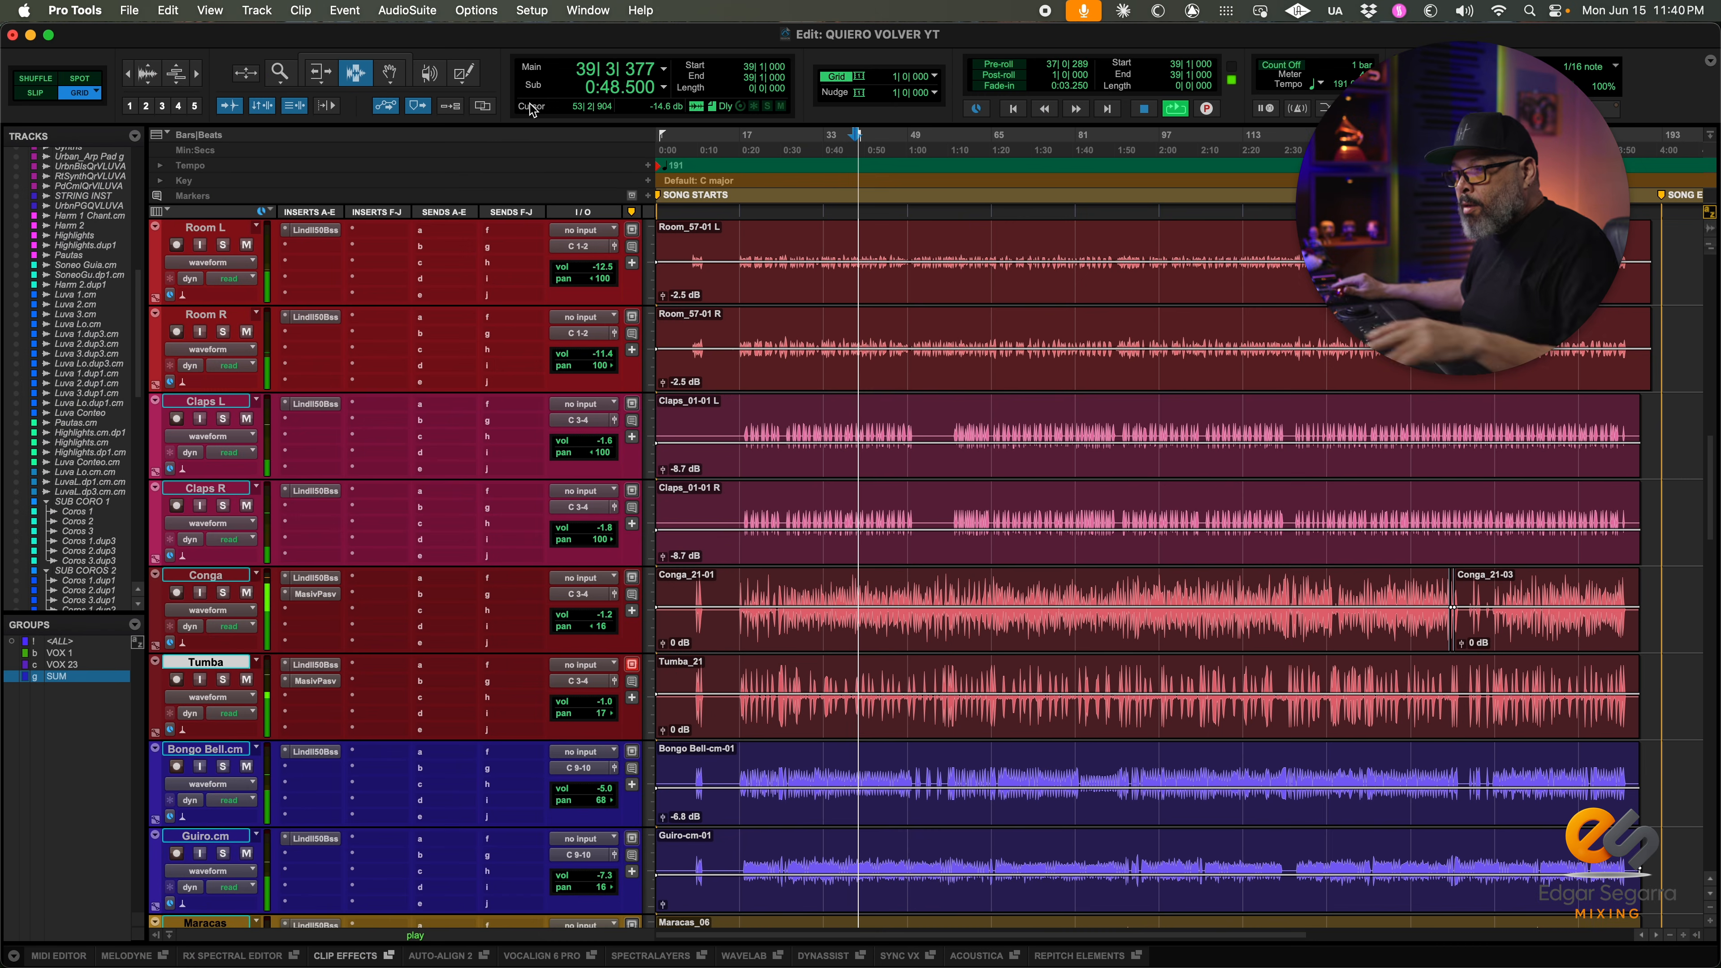
key(space)
Solo the Tumba, reopen its Massive Passive and re-engage the 560–27K band's boost while auditioning
click(221, 681)
key(space)
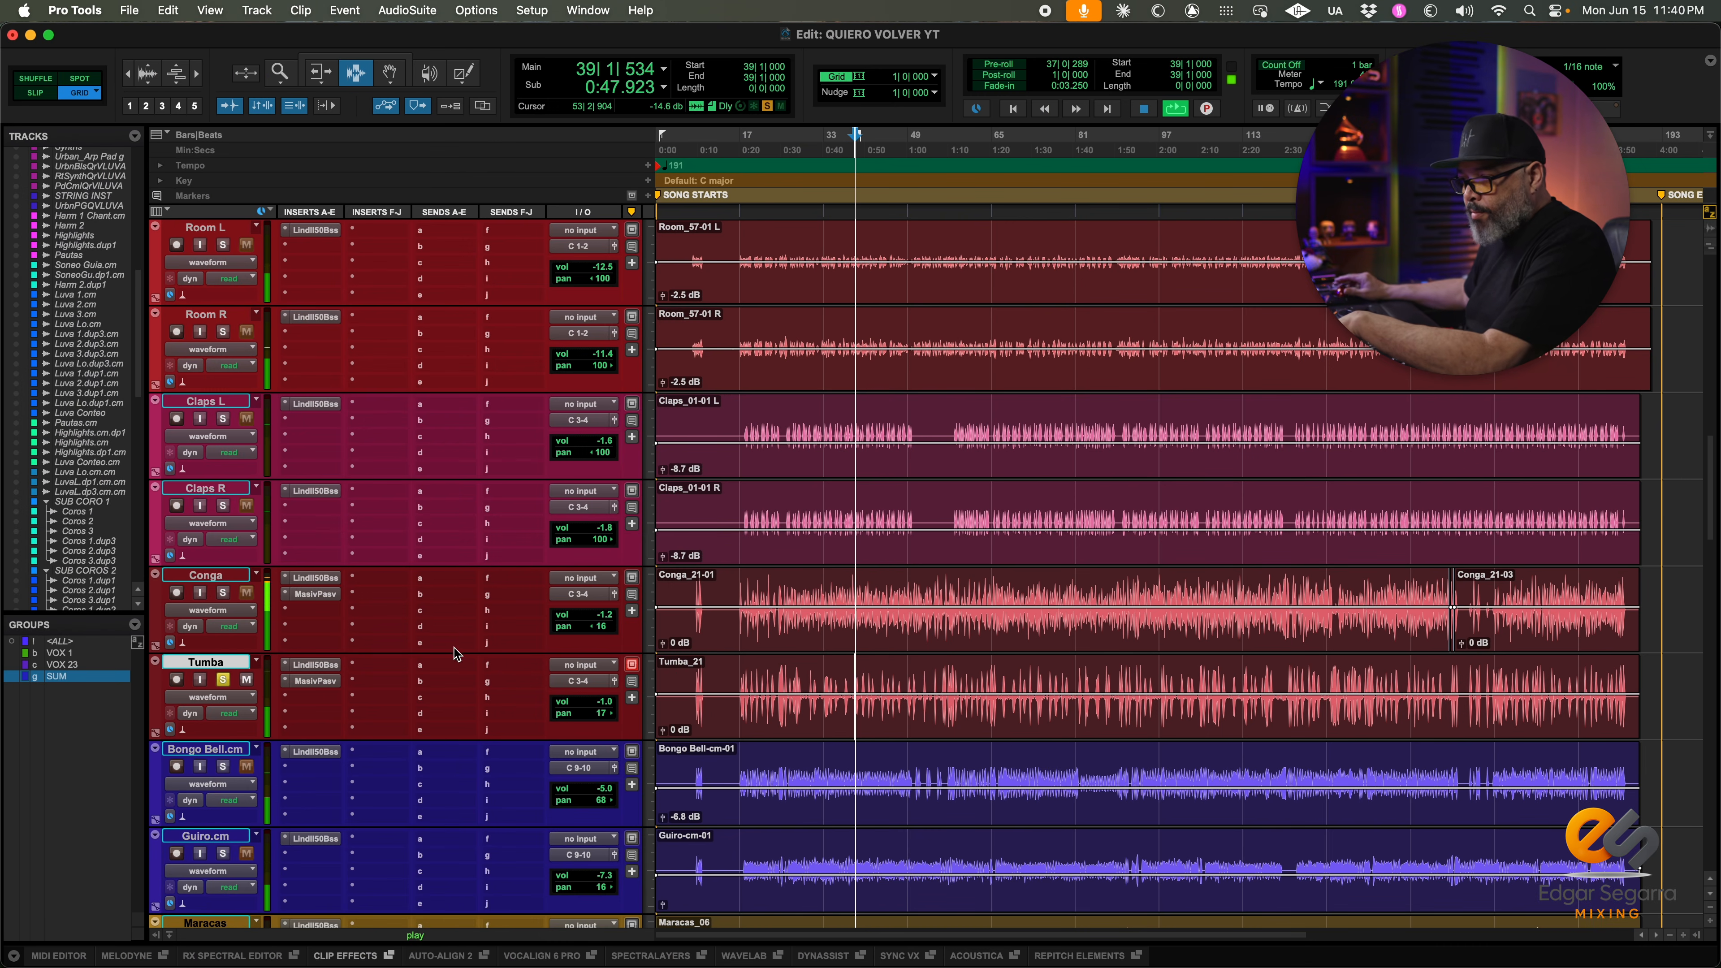
click(312, 680)
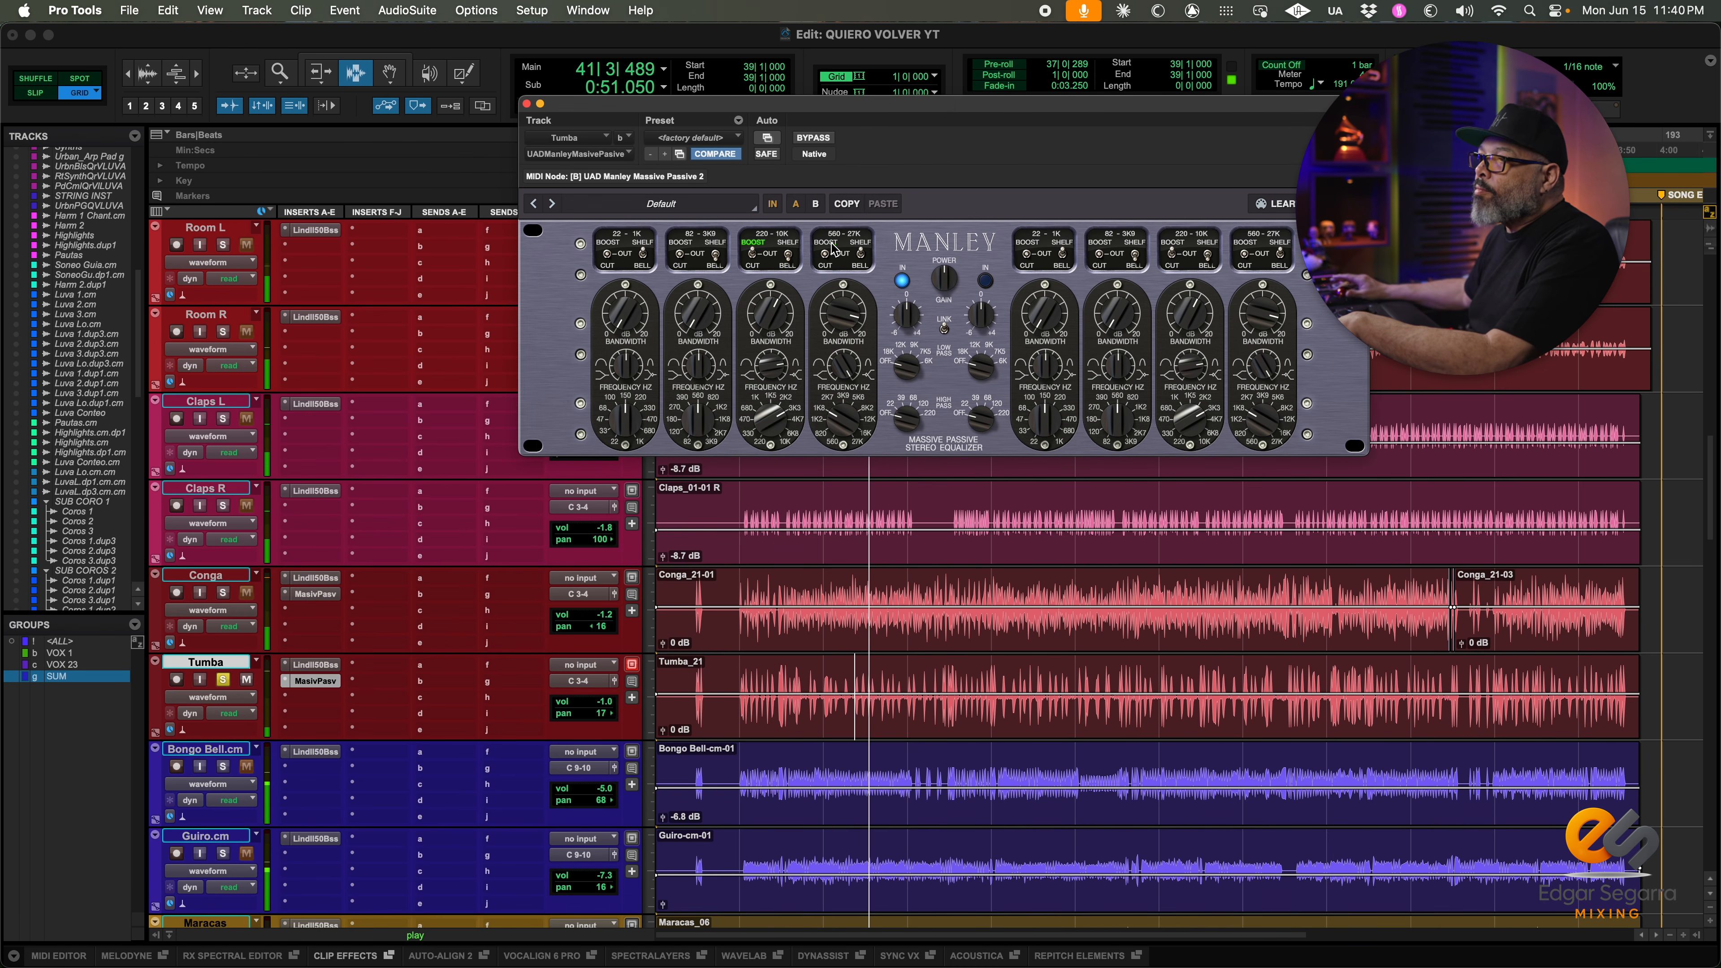
key(space)
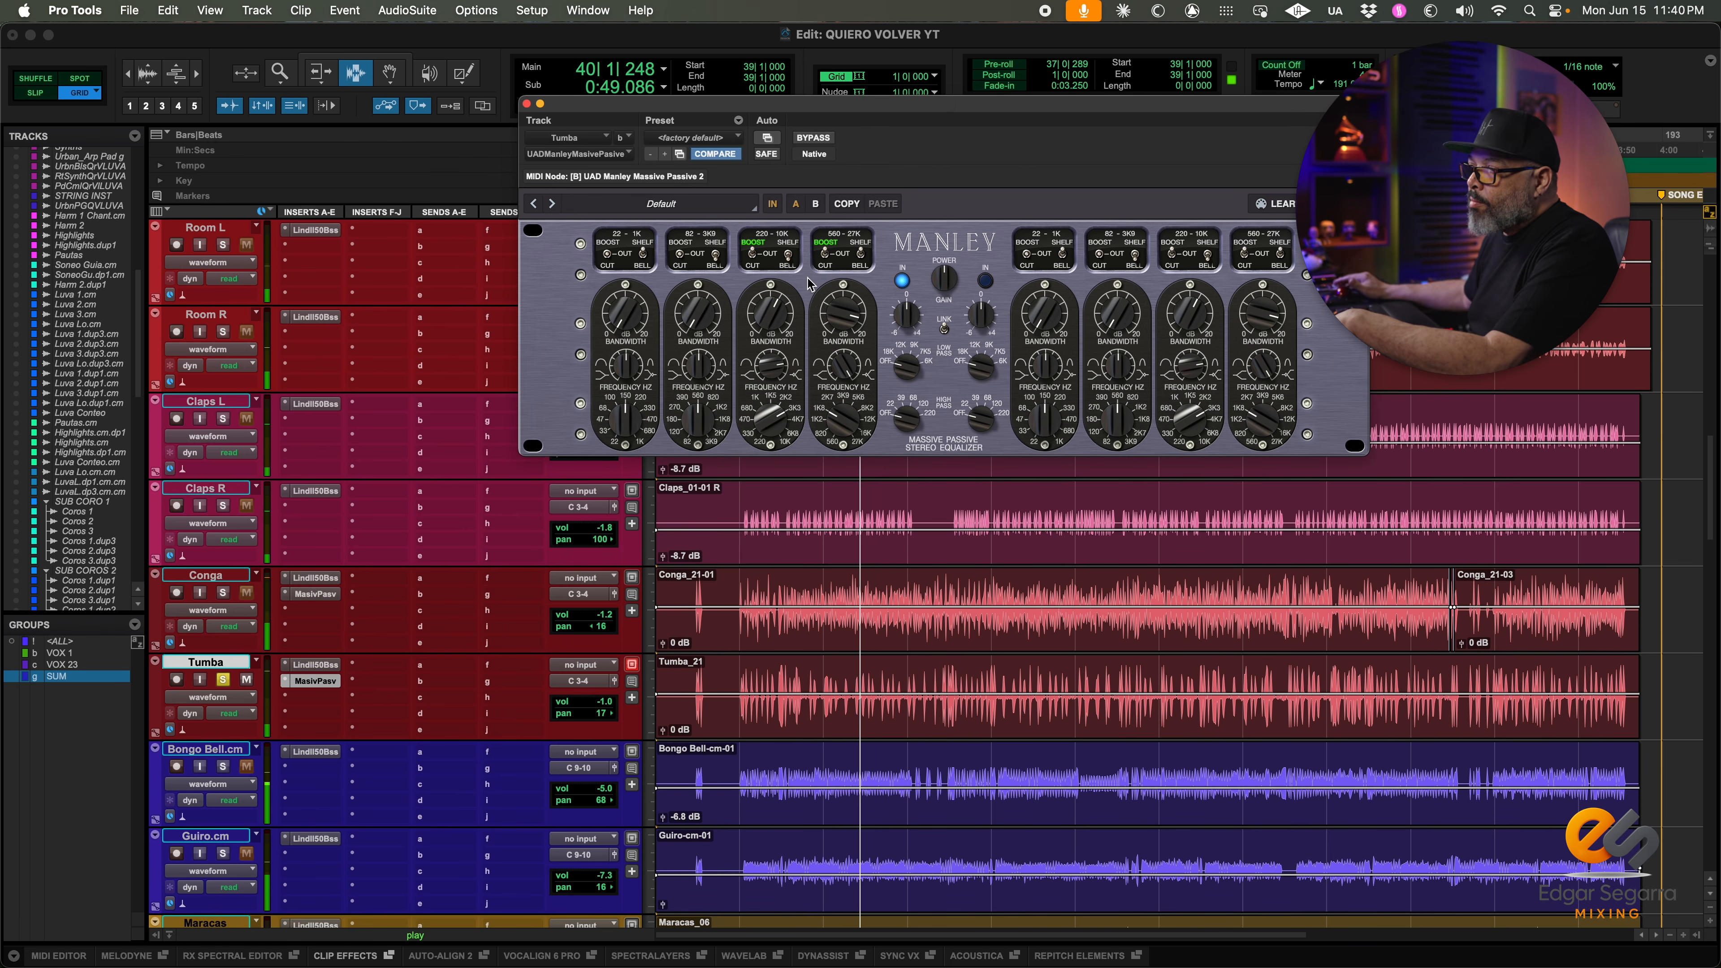